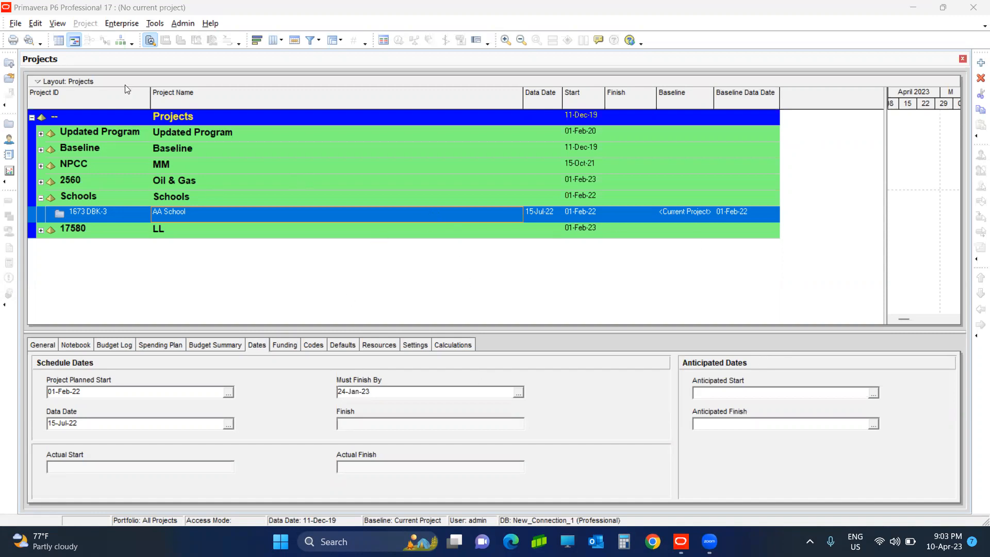
Set the planned start of the AA School project (1673 DBK-3) to 01-Mar-22
left_click_drag(150, 103, 130, 103)
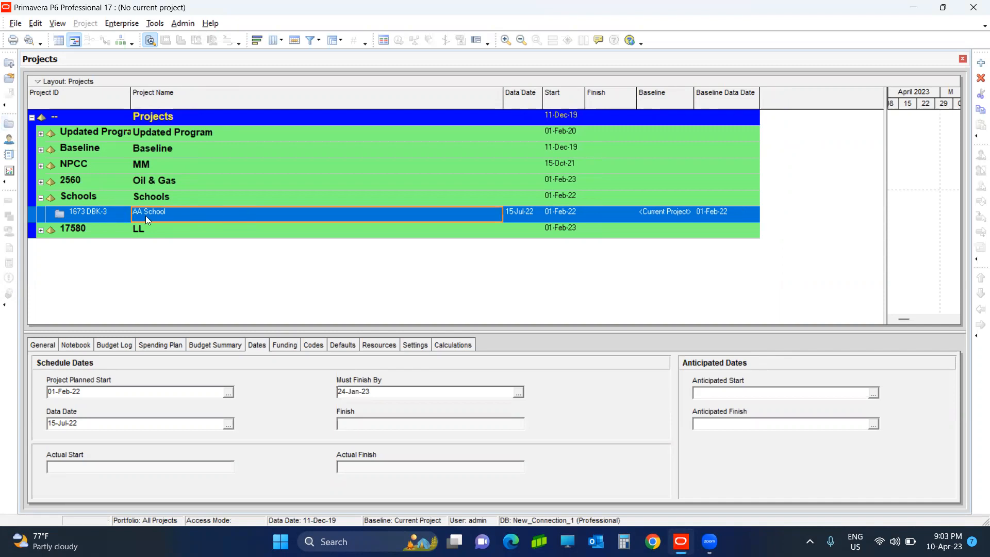
left_click(163, 231)
left_click(167, 212)
left_click(254, 343)
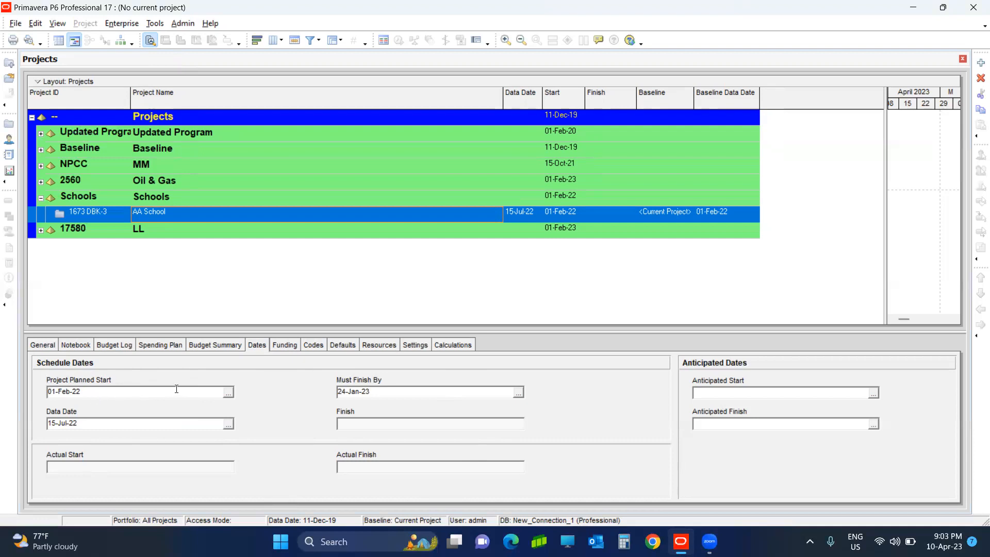
left_click(228, 393)
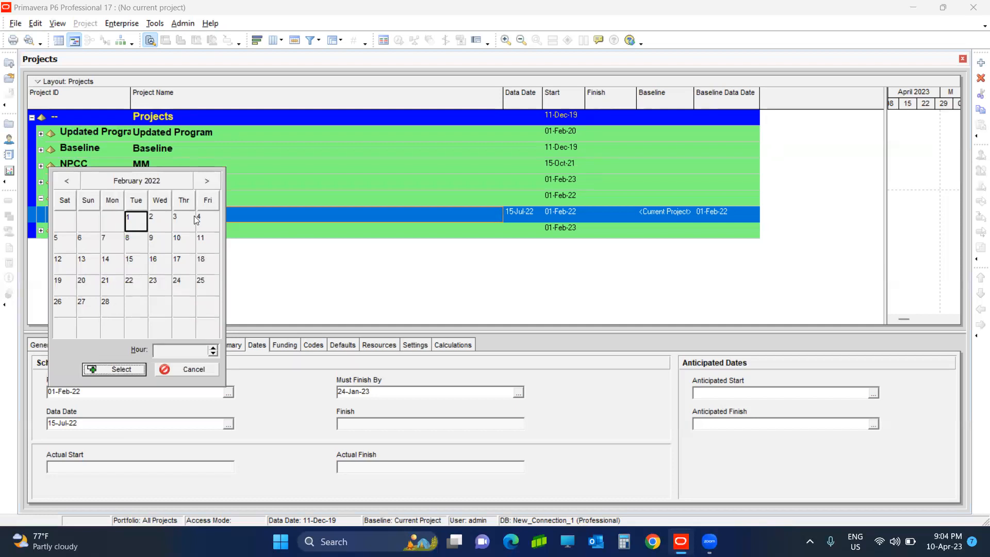
left_click(211, 180)
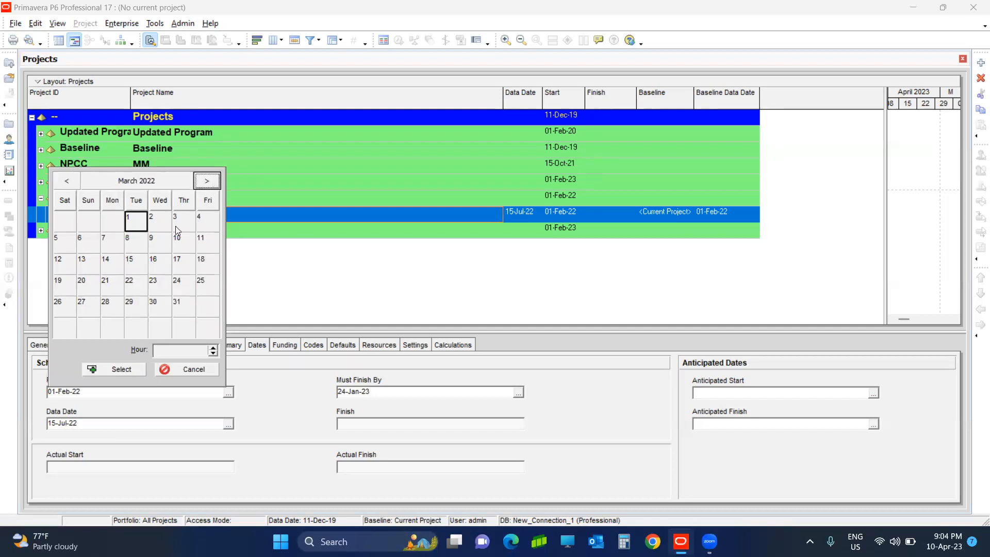
left_click(116, 370)
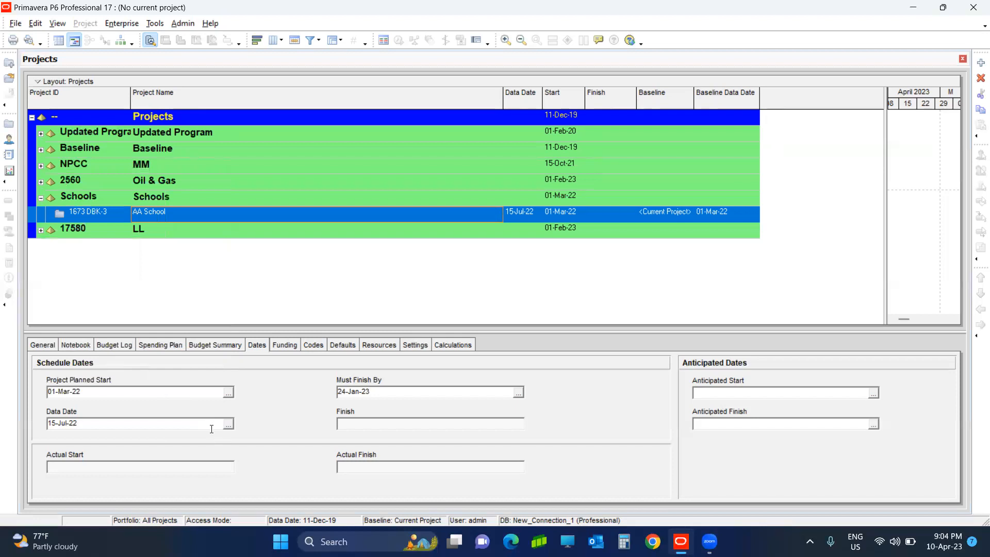
Set the AA School project's data date to 01-Mar-22
left_click(228, 424)
left_click(155, 216)
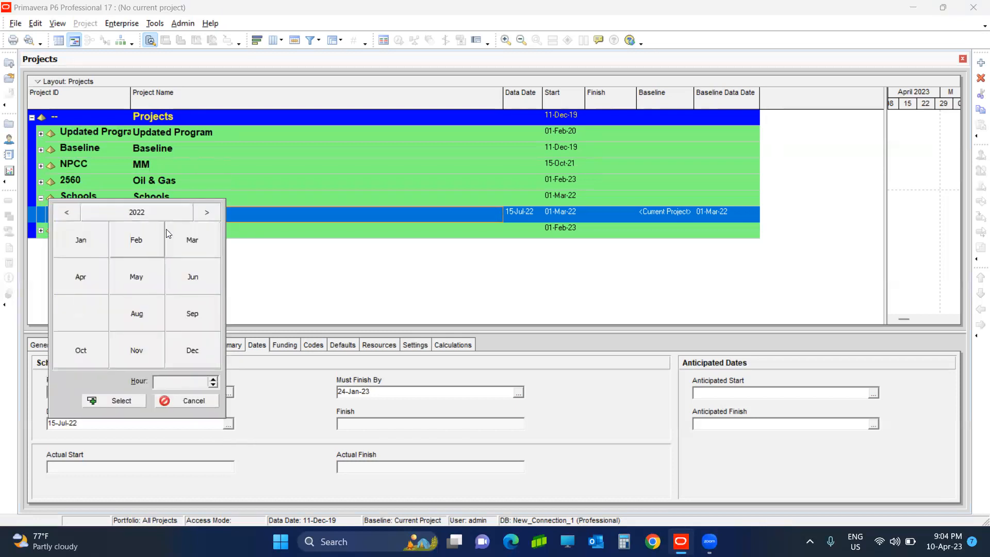
left_click(190, 245)
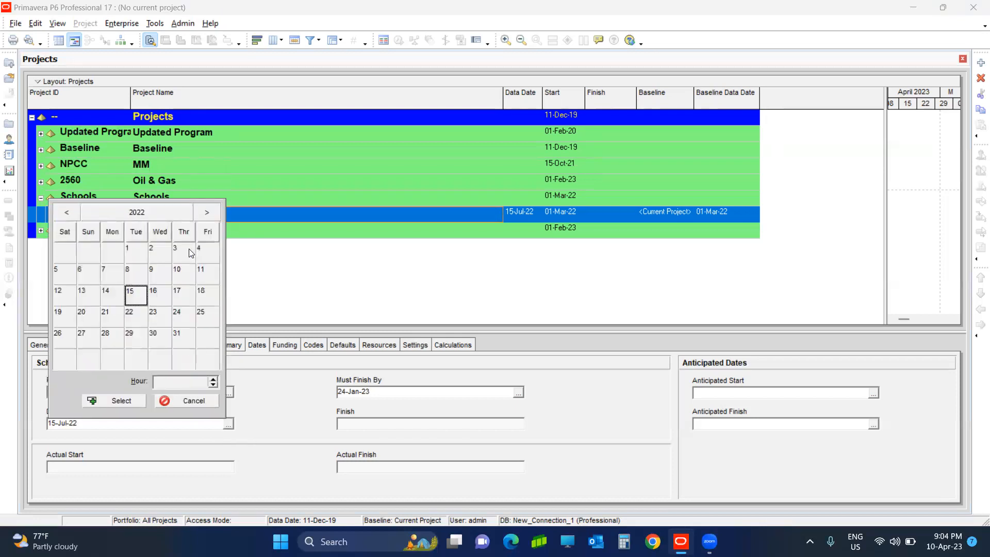
left_click(133, 259)
left_click(121, 400)
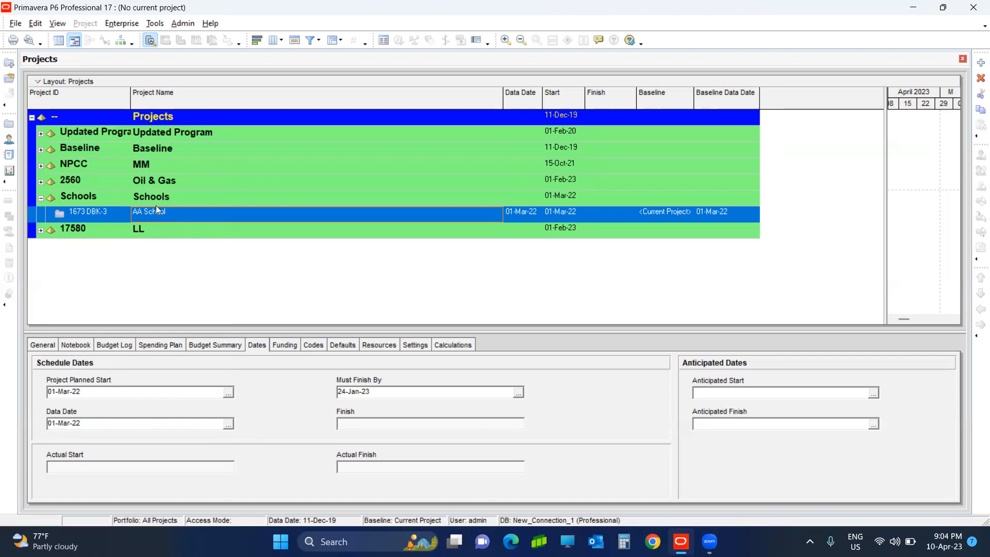
Open the AA School project, enlarge its activity view and schedule it with the 01-Mar-22 data date
right_click(171, 207)
left_click(211, 212)
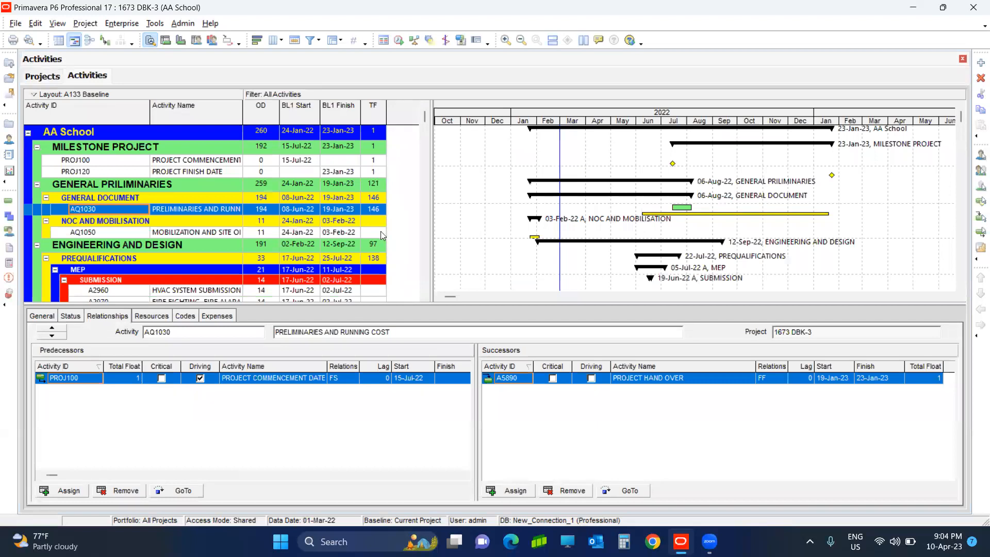
left_click_drag(345, 305, 346, 434)
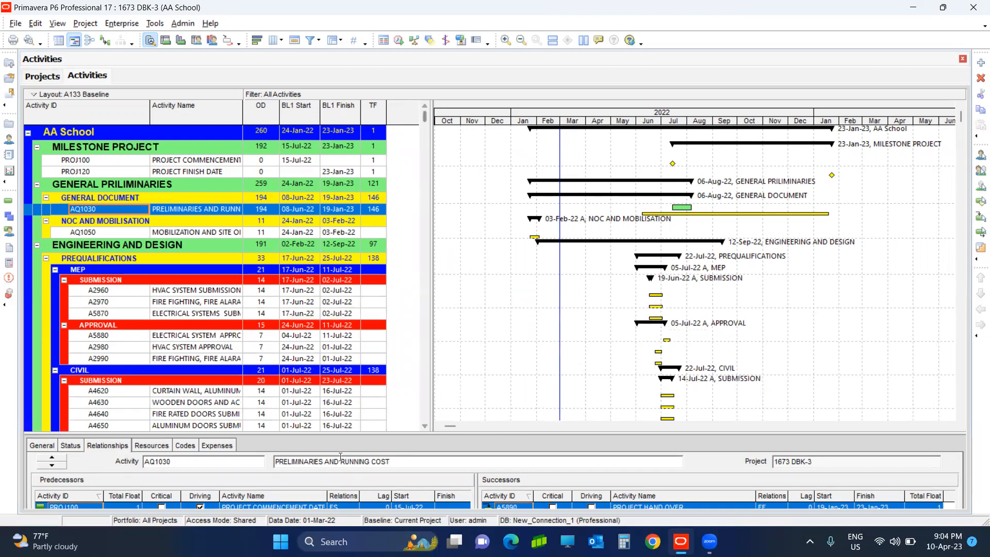
left_click(399, 40)
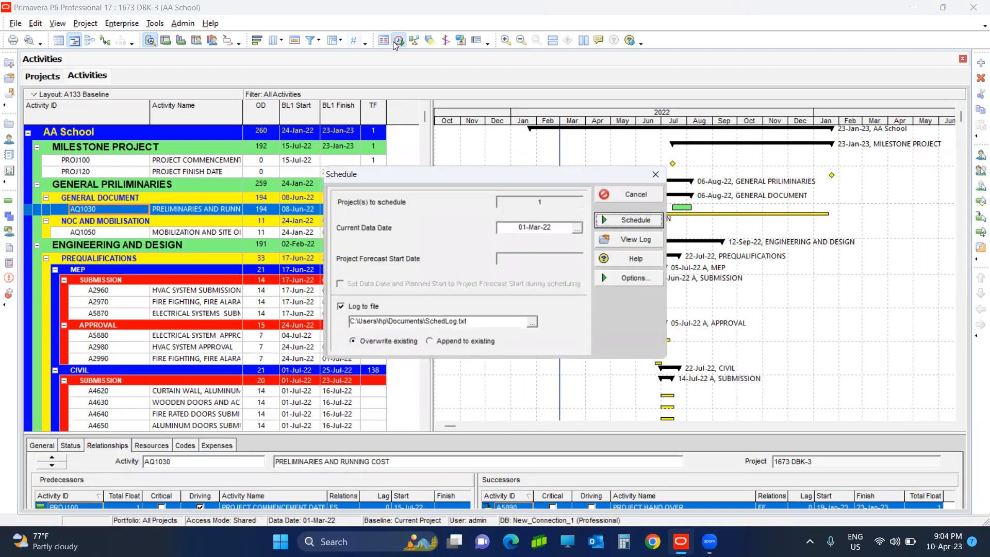
left_click(611, 222)
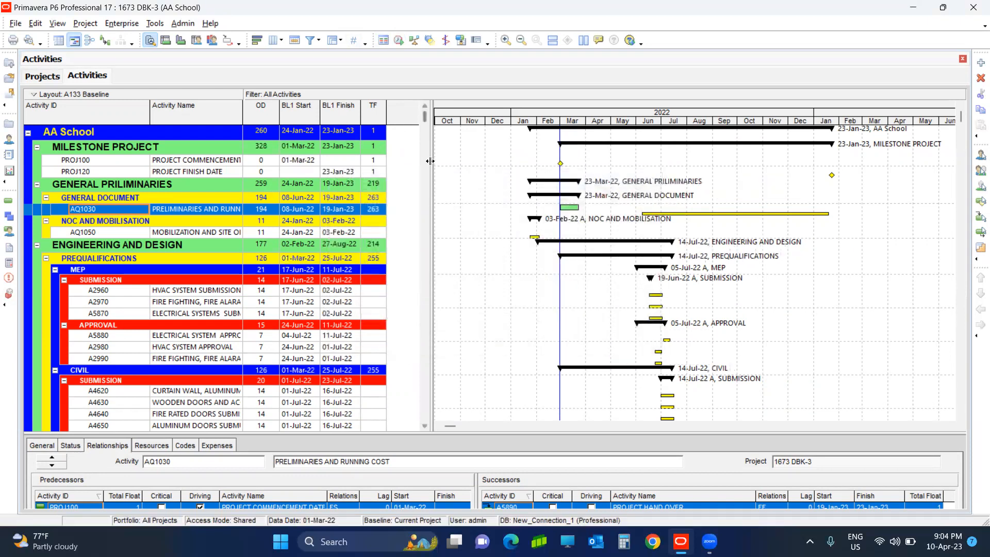
Widen the activity table with its BL1 Start and Activity Name columns, and run the schedule again
left_click_drag(430, 158, 547, 163)
left_click_drag(318, 106, 346, 107)
left_click_drag(243, 108, 289, 108)
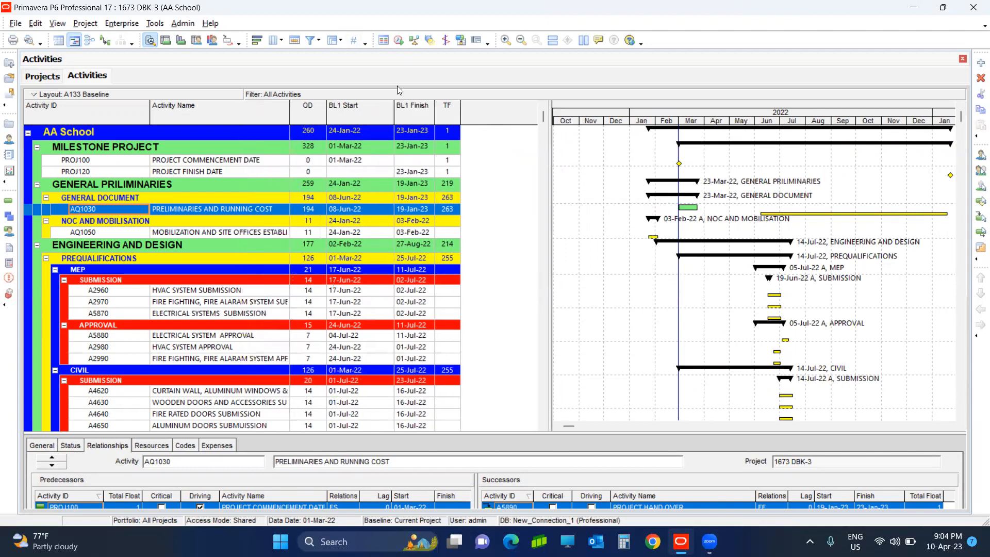
left_click(398, 40)
left_click(612, 220)
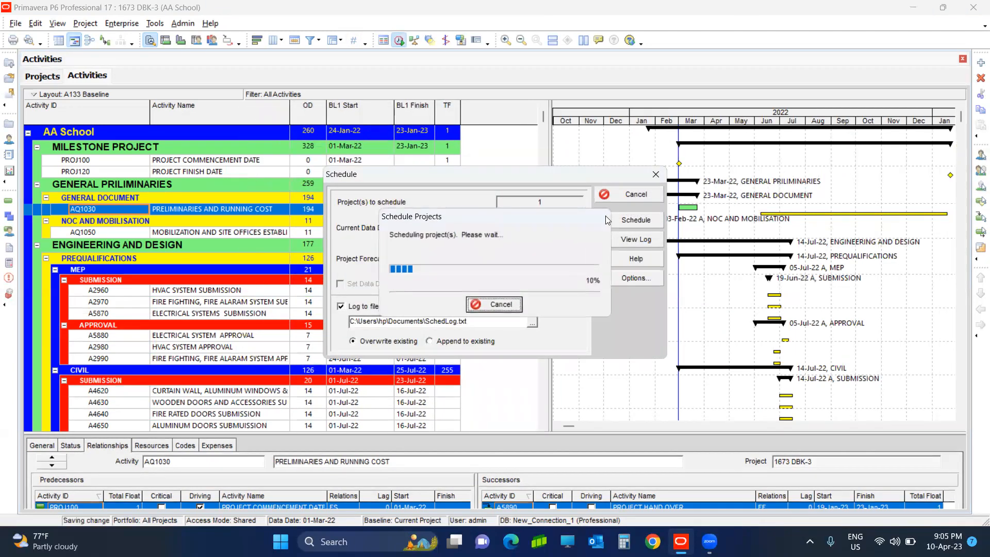
Unmark activity AQ1050, Mobilization and Site Offices Establishment, as finished and set its Duration % to 0
left_click(341, 161)
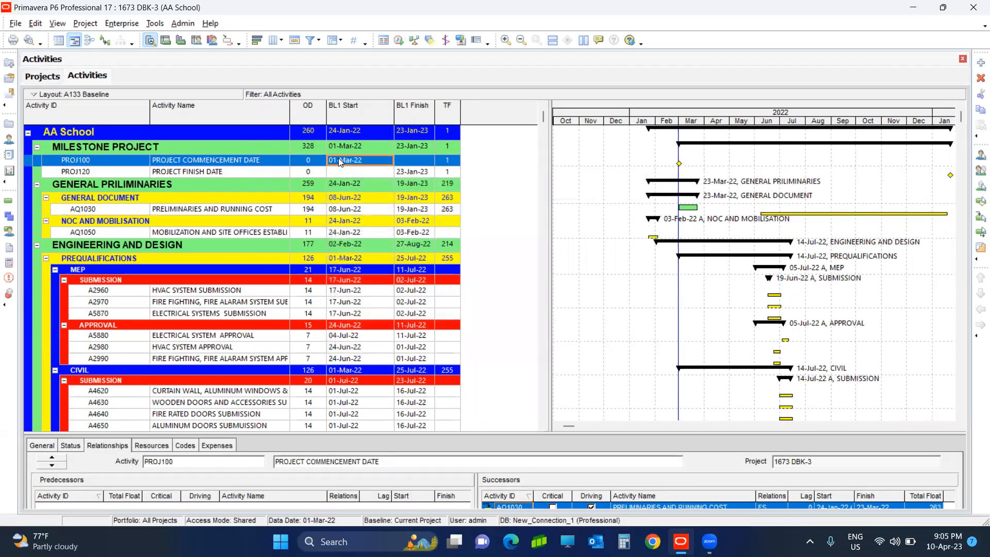
left_click(349, 234)
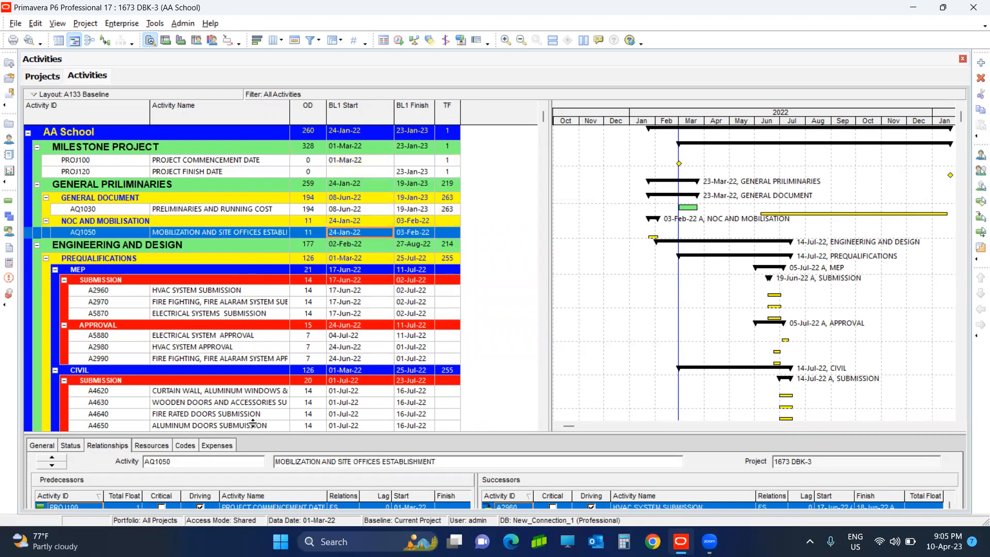
left_click_drag(259, 433, 274, 338)
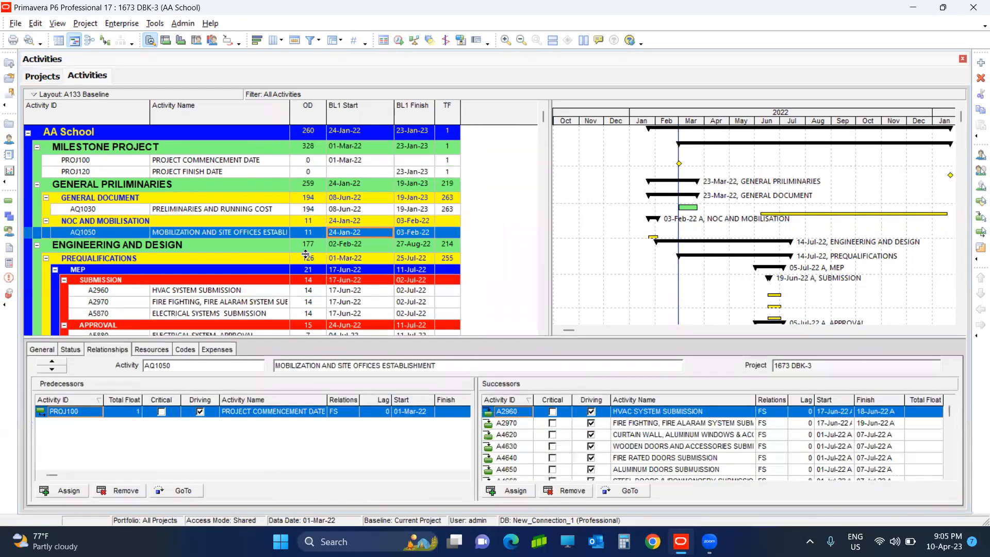
left_click(71, 350)
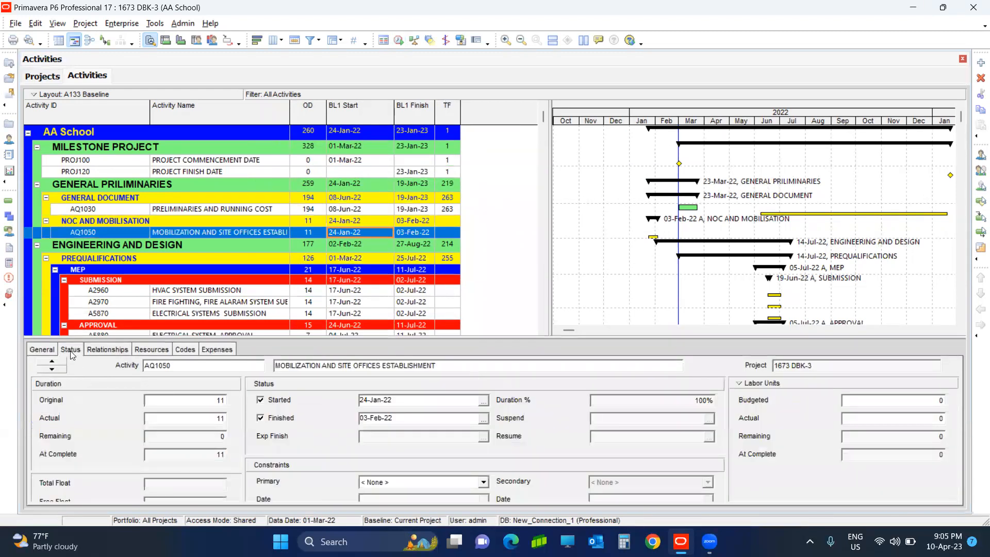
left_click(279, 418)
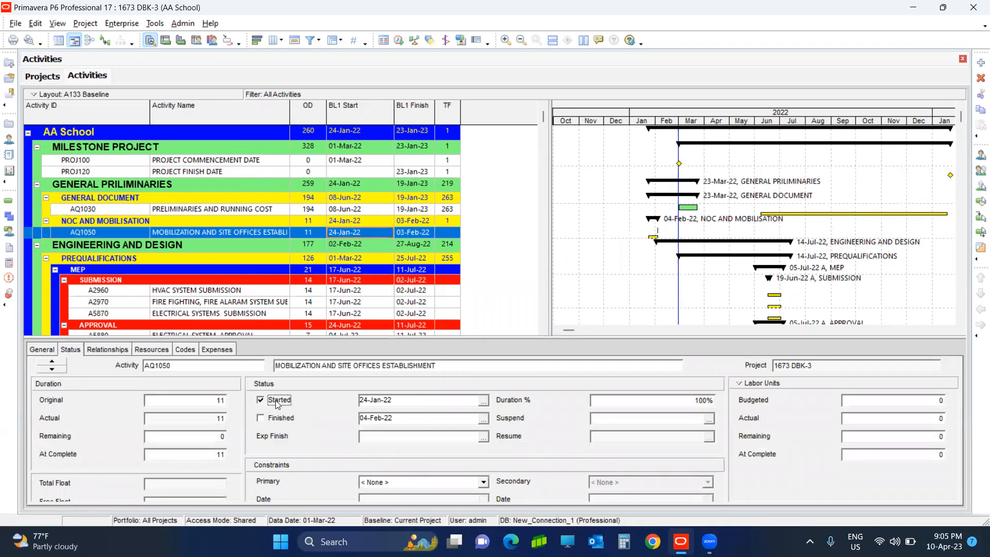
left_click(277, 405)
left_click(505, 299)
left_click(630, 402)
type("0")
Clear the Started status of activity AQ1050 and reschedule the project
left_click(277, 401)
left_click(465, 295)
left_click(355, 191)
left_click(356, 187)
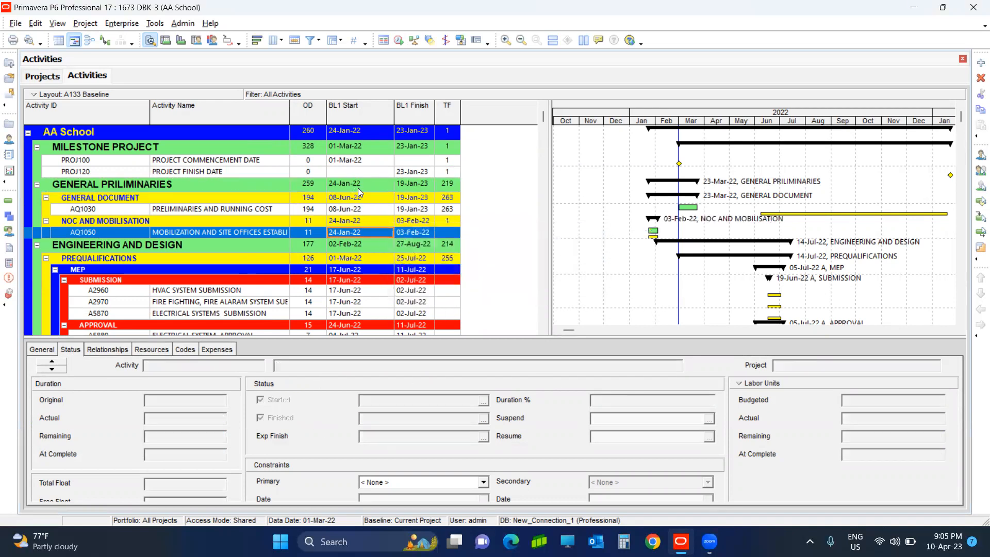
left_click(405, 41)
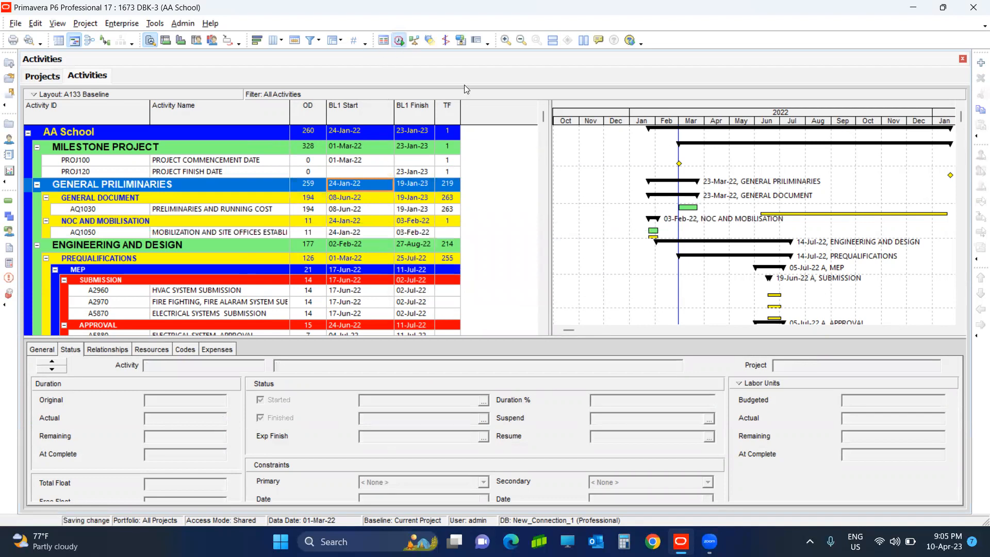
left_click(624, 225)
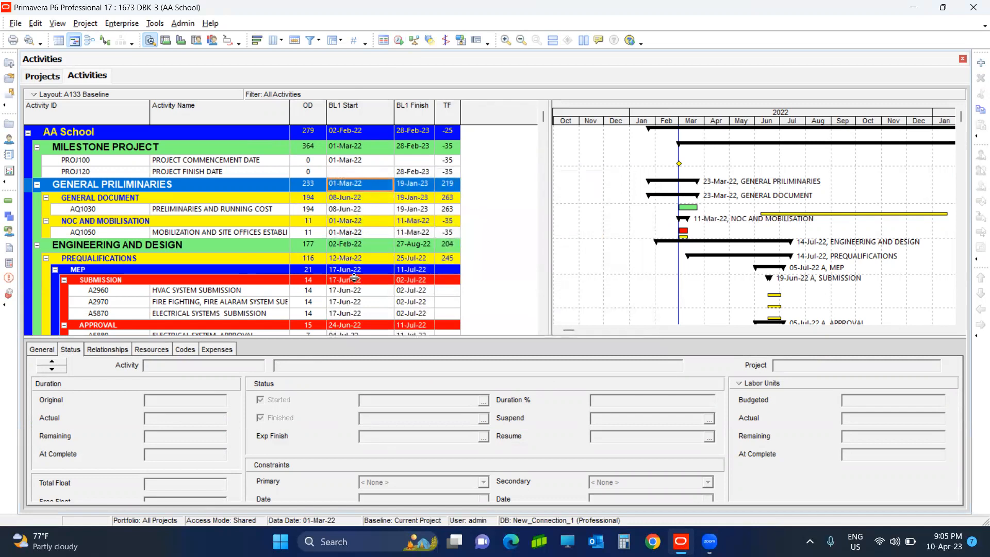
Collapse the whole activity structure and expand only Engineering and Design, Materials & Method Statements, and its MEP branch
scroll(355, 278, "down", 6)
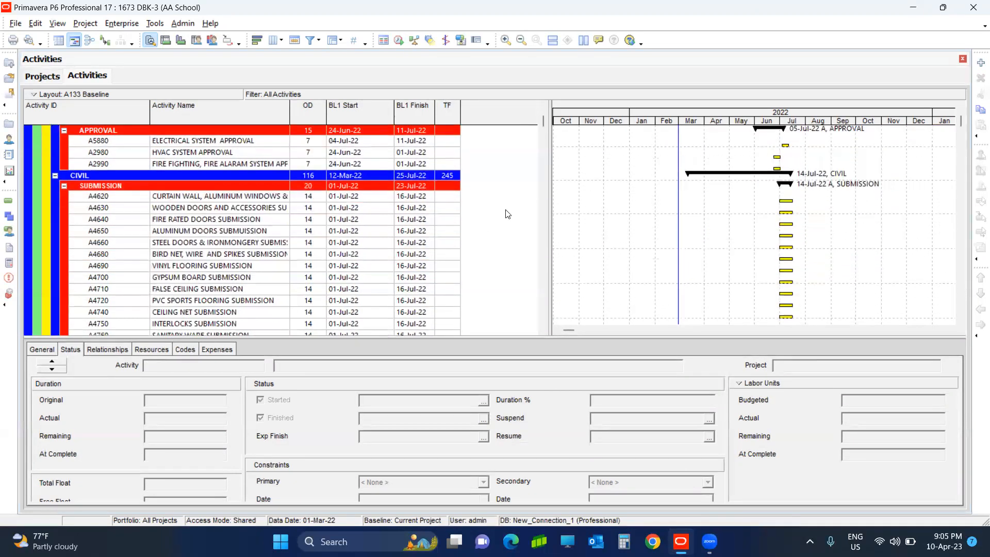
right_click(508, 214)
left_click(547, 500)
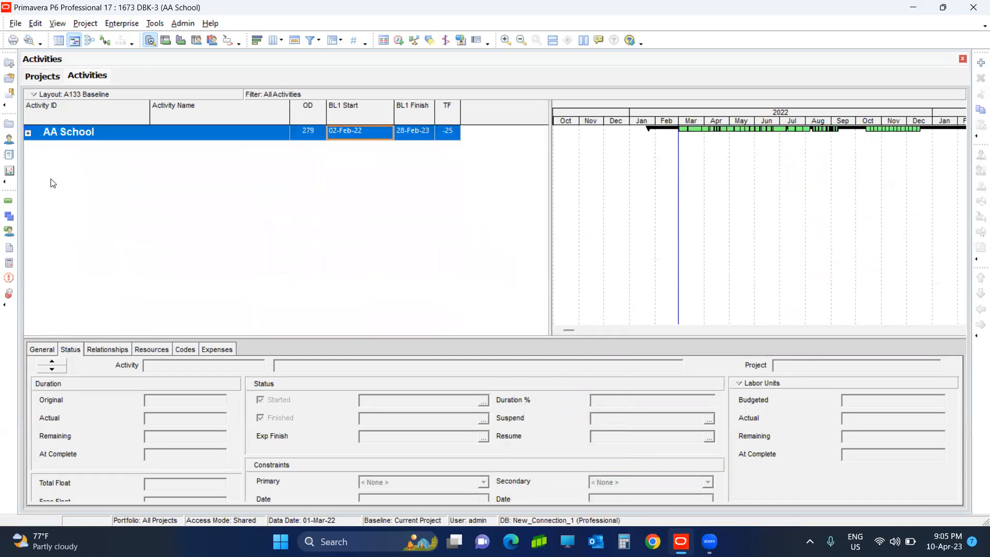
double_click(48, 135)
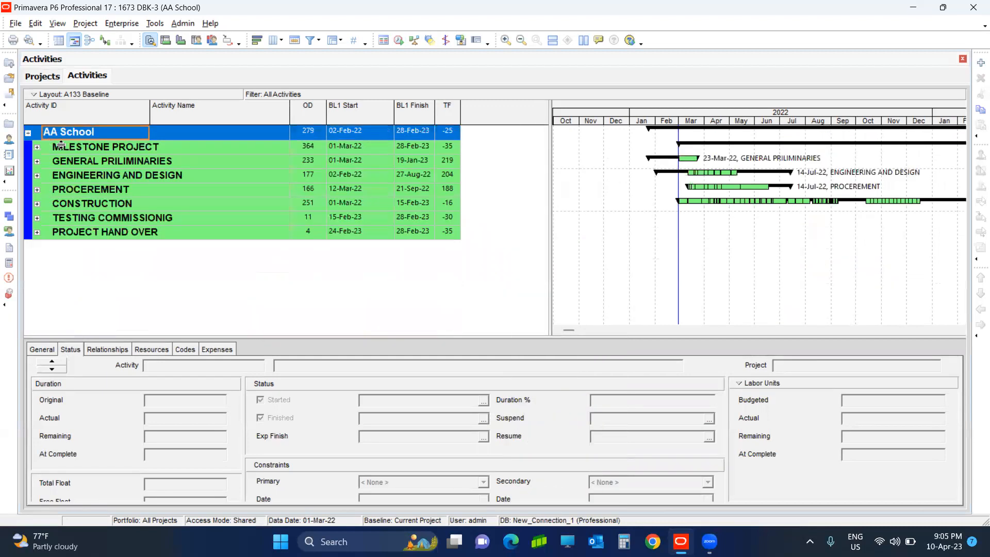
double_click(353, 175)
left_click(349, 202)
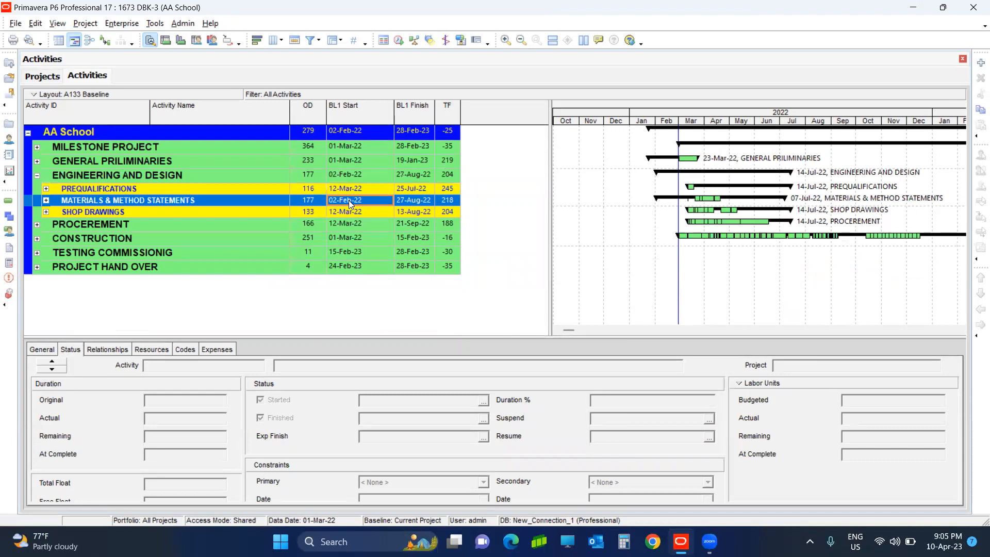
double_click(349, 202)
double_click(361, 211)
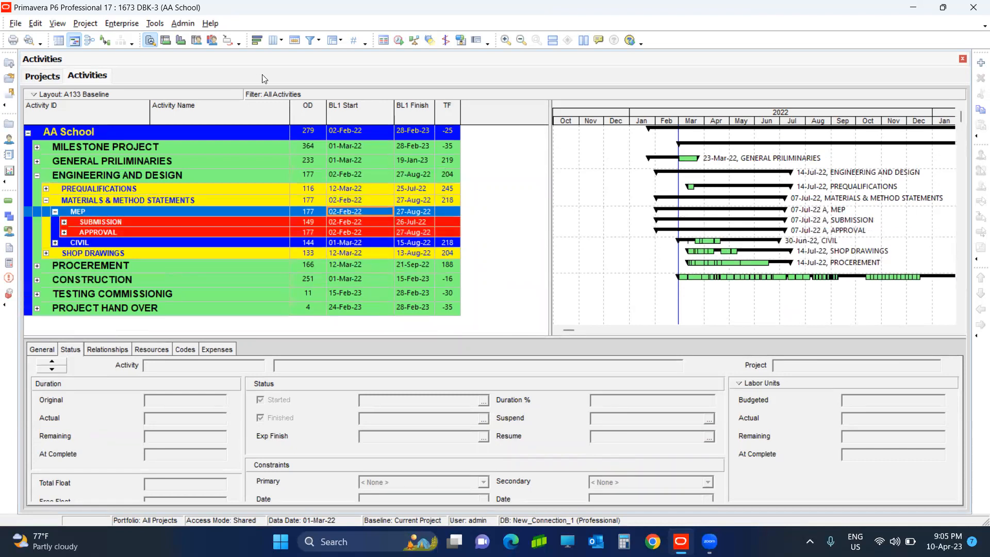
Show the available columns as an ungrouped list and find "performance % complete" in it
left_click(273, 41)
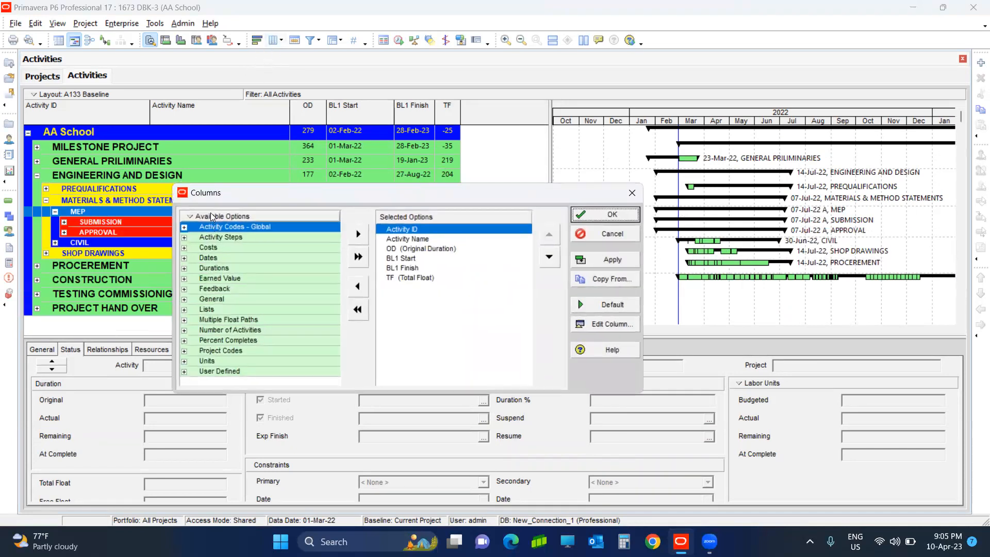
right_click(212, 219)
mouse_move(240, 263)
left_click(314, 282)
right_click(243, 225)
left_click(241, 235)
type("performanc")
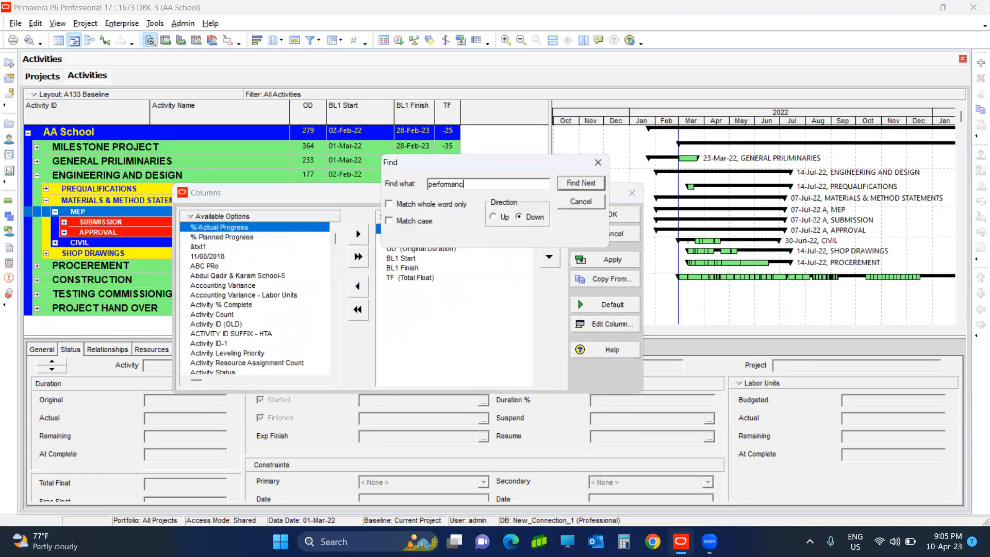
type("e % complete")
key("Return")
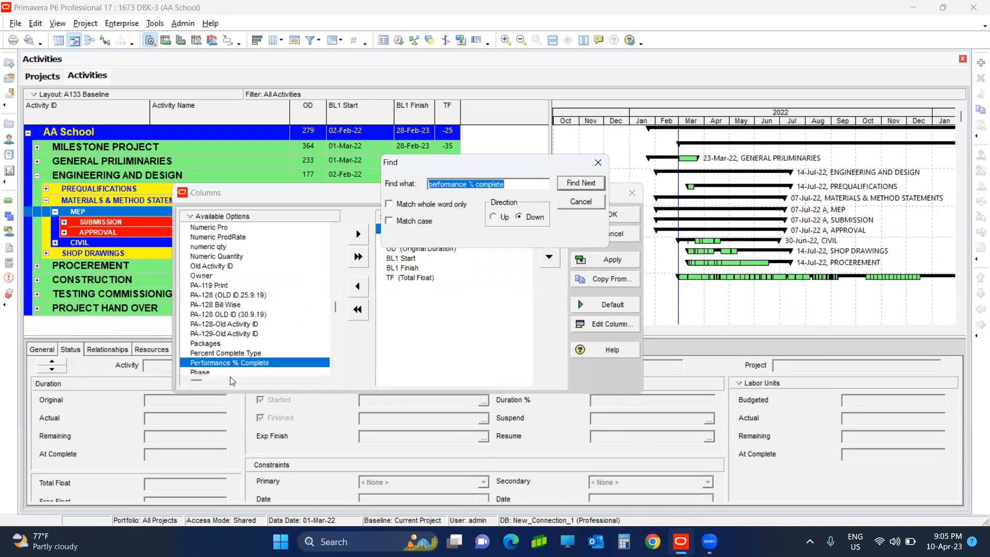
Add the Performance % Complete column to the activity table and narrow the BL1 Start column
left_click(349, 354)
left_click(358, 233)
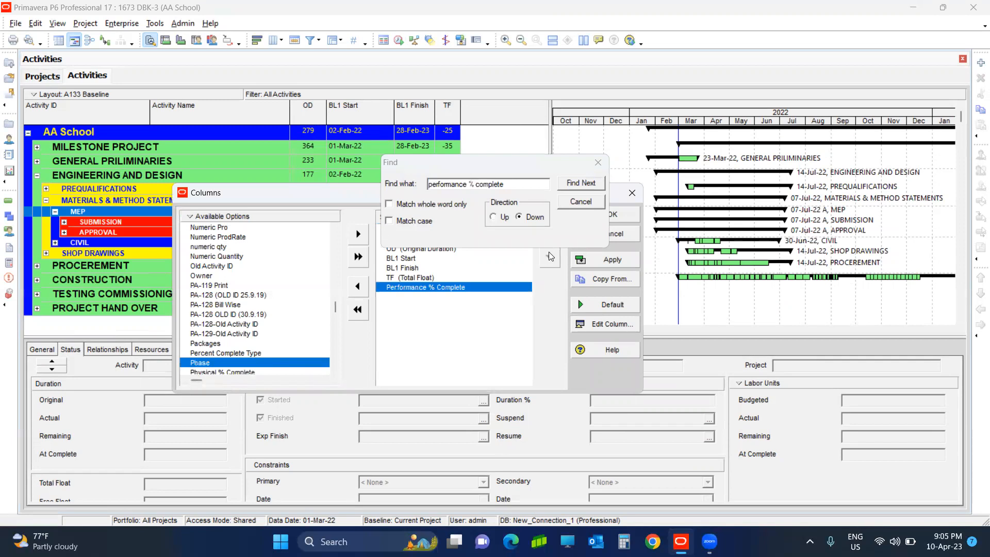
left_click(580, 202)
left_click(607, 259)
left_click(593, 214)
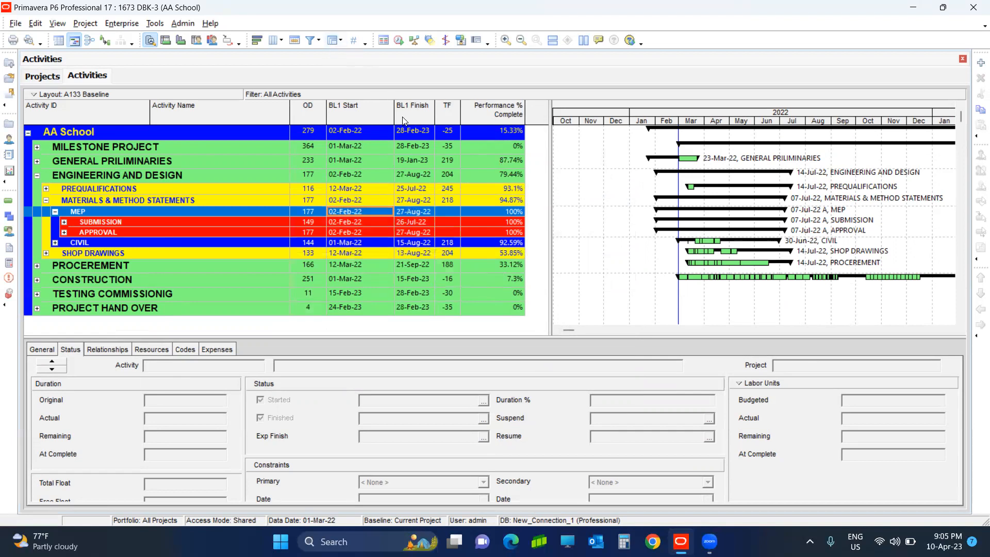
left_click_drag(394, 112, 369, 110)
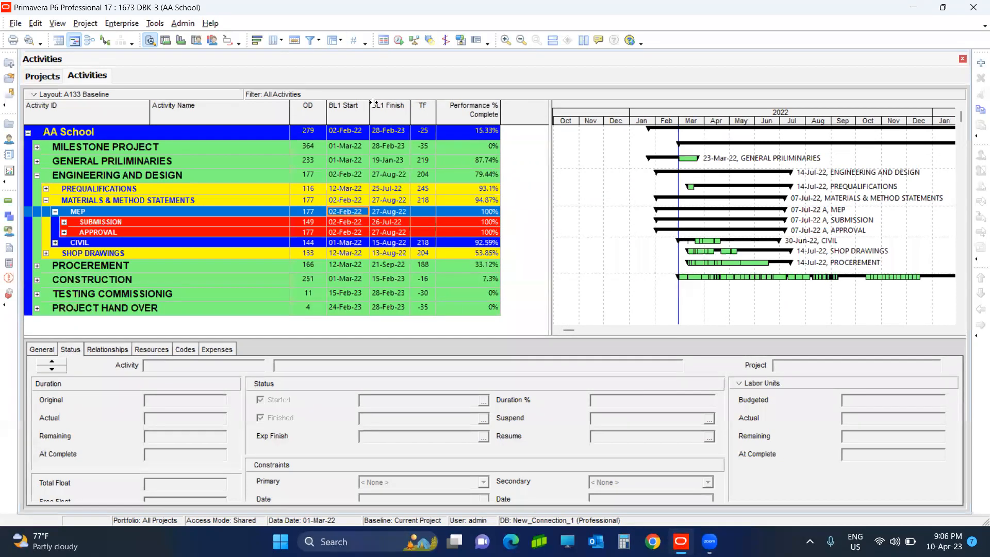
Schedule the project again with the 01-Mar-22 data date and select the Milestone Project row
left_click(399, 41)
key("Return")
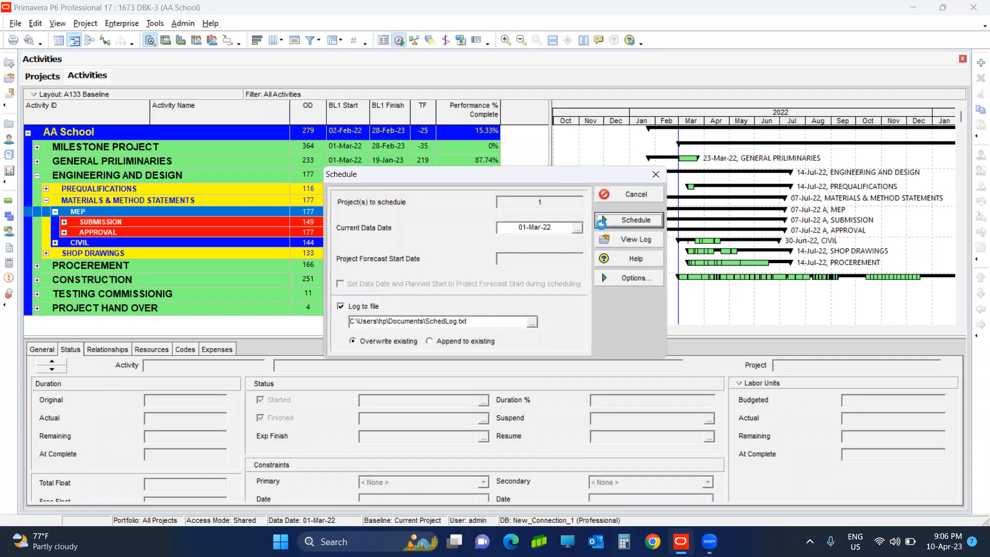
left_click(345, 144)
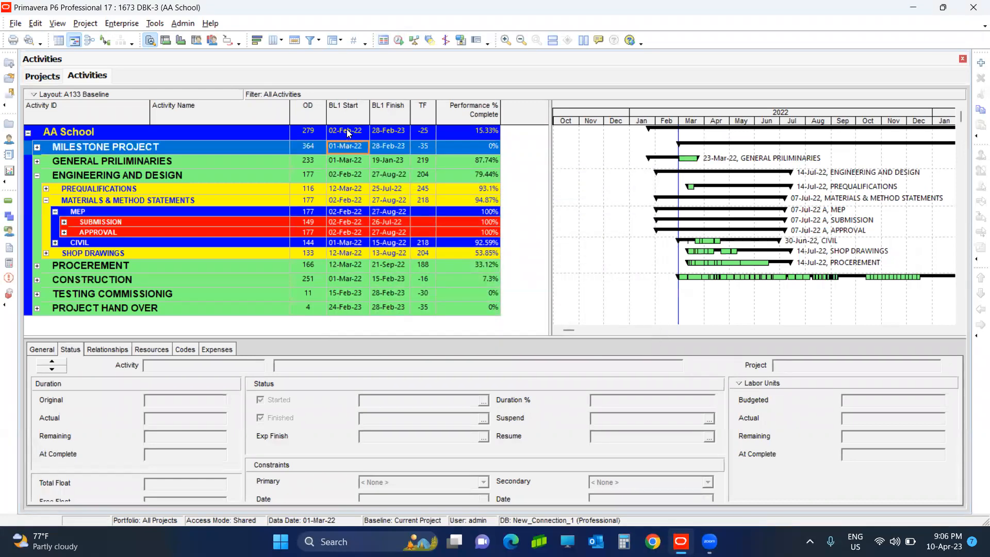
Expand the MEP Submission branch and reset the Water Filters Submission activity to unfinished, 0% duration complete and not started
left_click(348, 132)
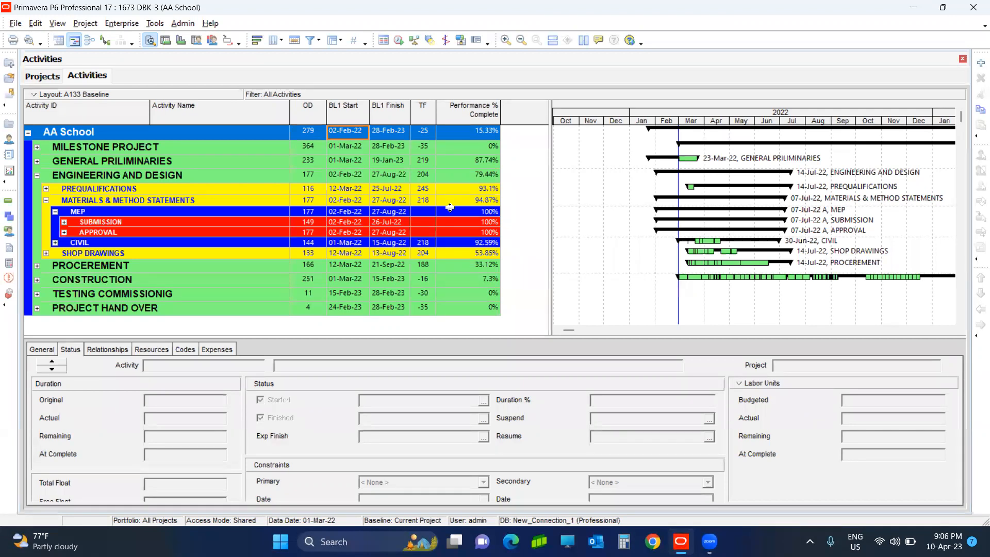
left_click(118, 225)
double_click(118, 227)
left_click(220, 176)
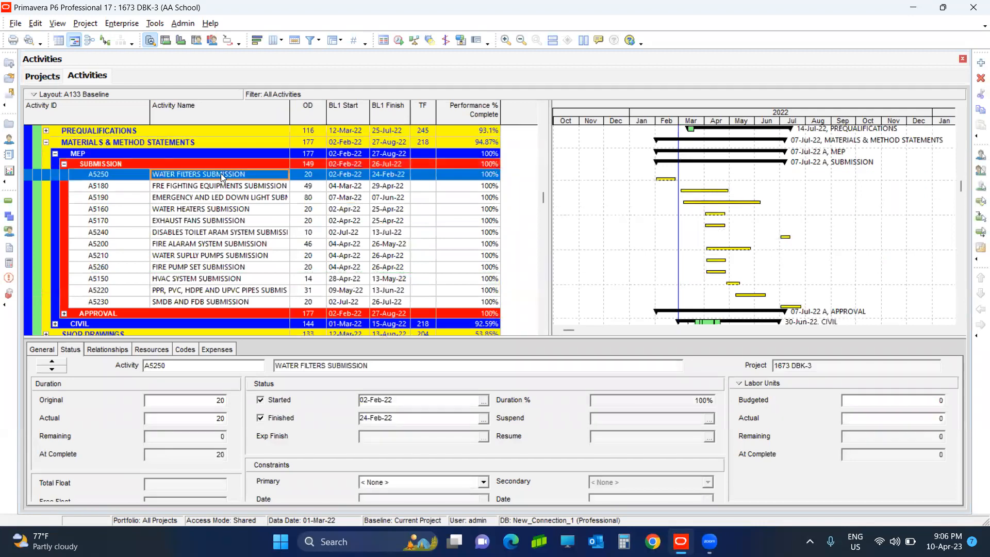
left_click(261, 418)
left_click(640, 397)
key("ctrl+a")
type("0")
key("Return")
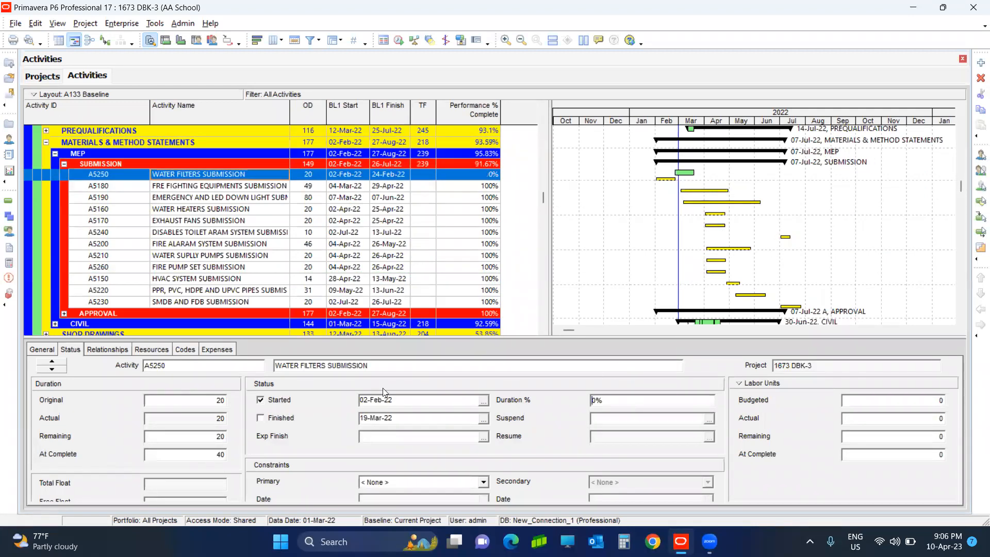
left_click(260, 400)
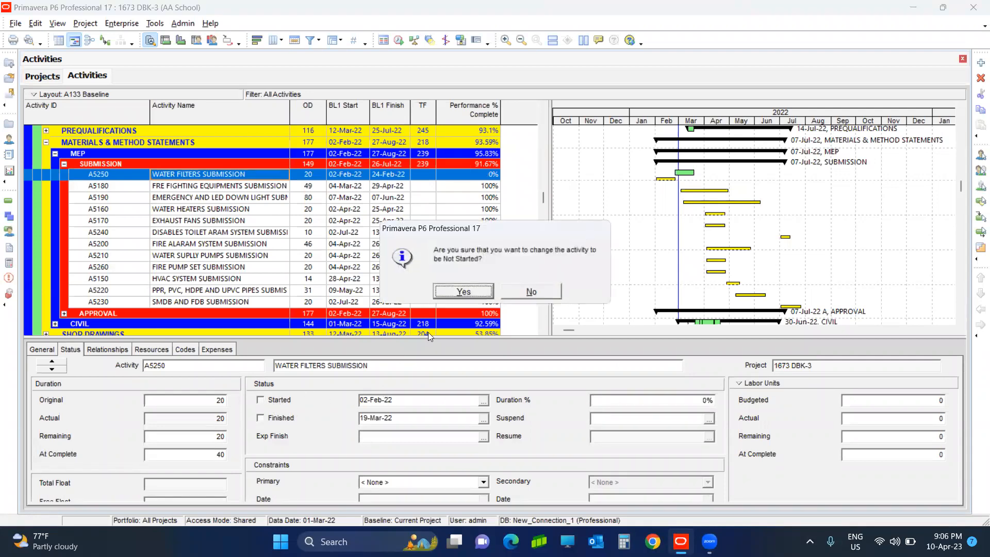
left_click(457, 292)
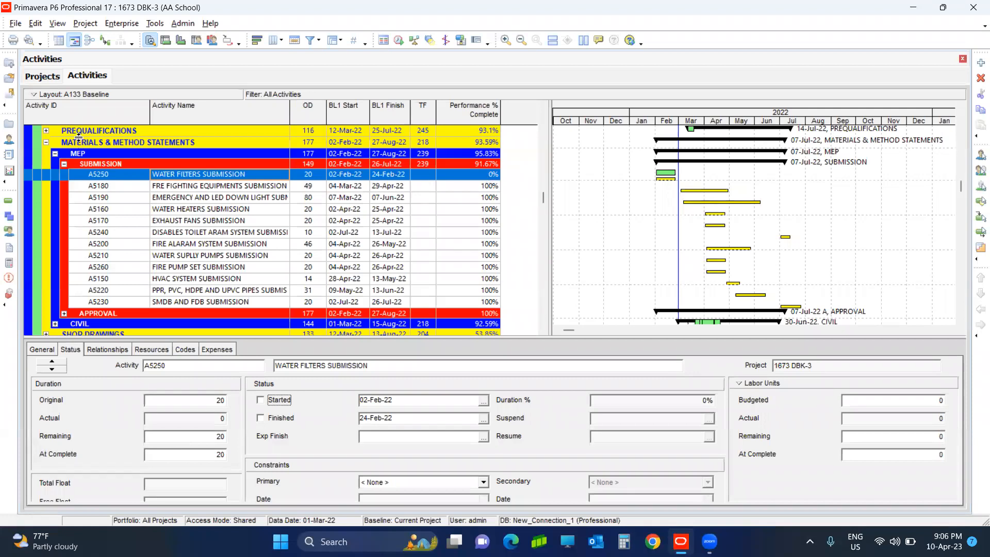
Narrow the Activity ID column and widen the Activity Name column so the full activity names fit
left_click_drag(150, 116, 114, 115)
left_click(218, 164)
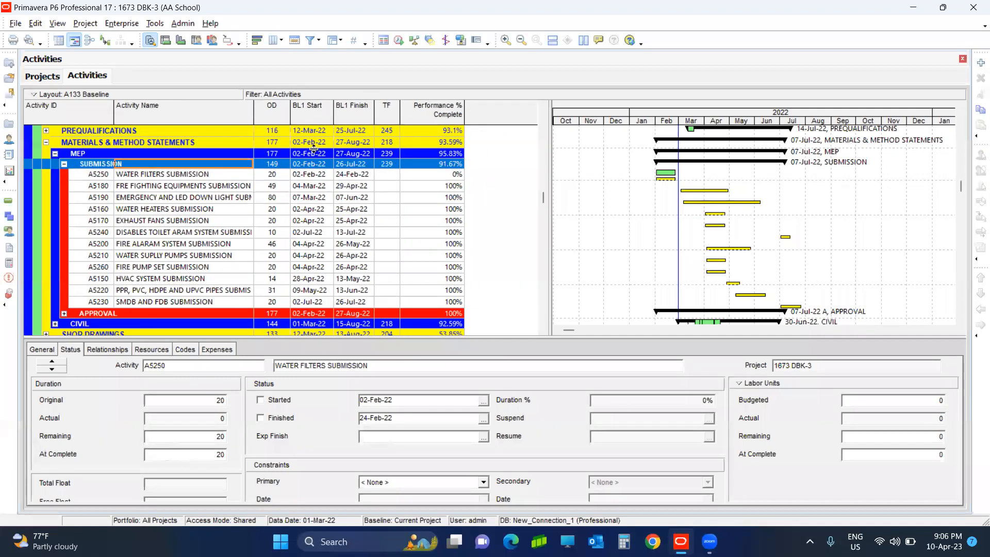
left_click_drag(251, 109, 268, 109)
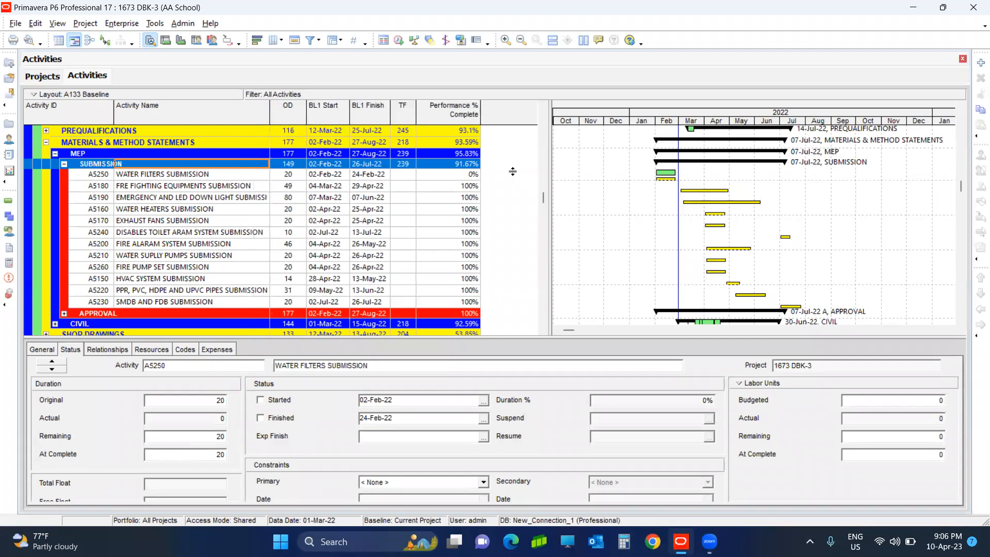
Collapse the whole activity structure, expand only the AA School level, and narrow the Performance % Complete column
right_click(513, 173)
left_click(570, 458)
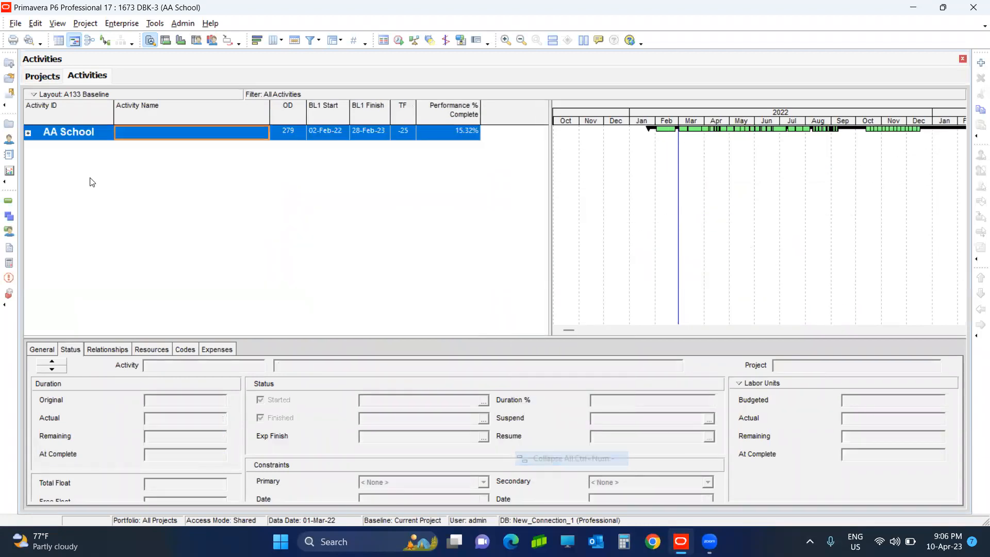
double_click(65, 138)
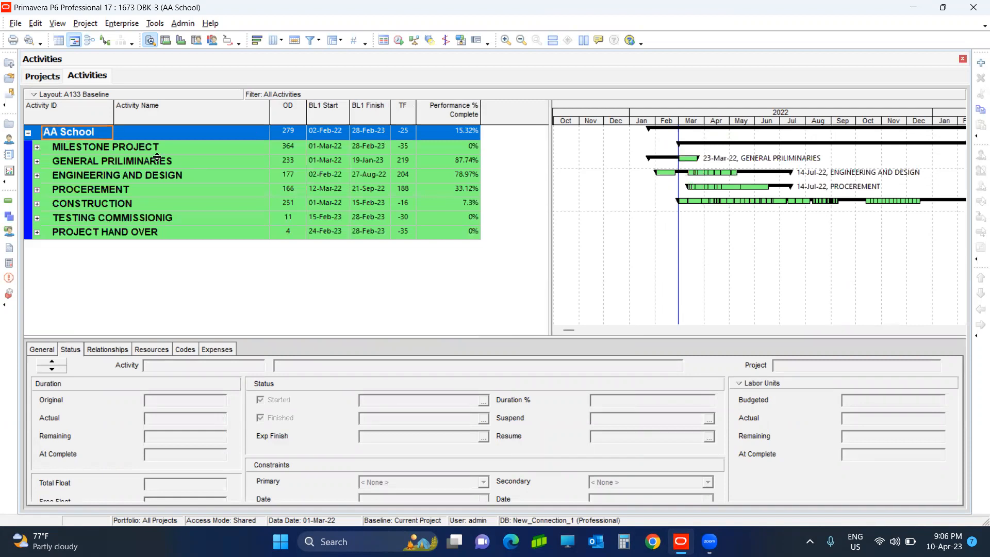
left_click_drag(480, 108, 464, 111)
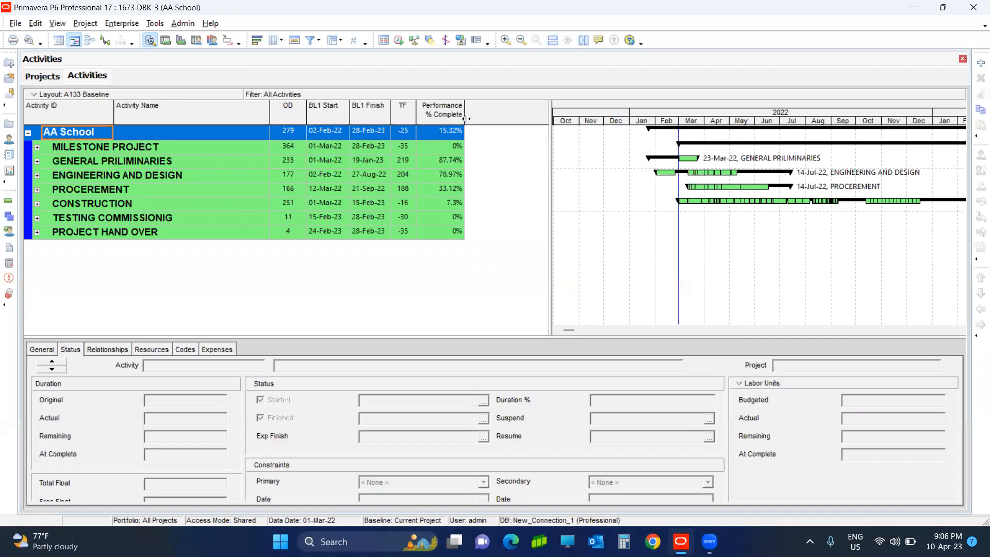
Add a new resource to the resource list and name it "Cost Loading - New"
left_click(9, 139)
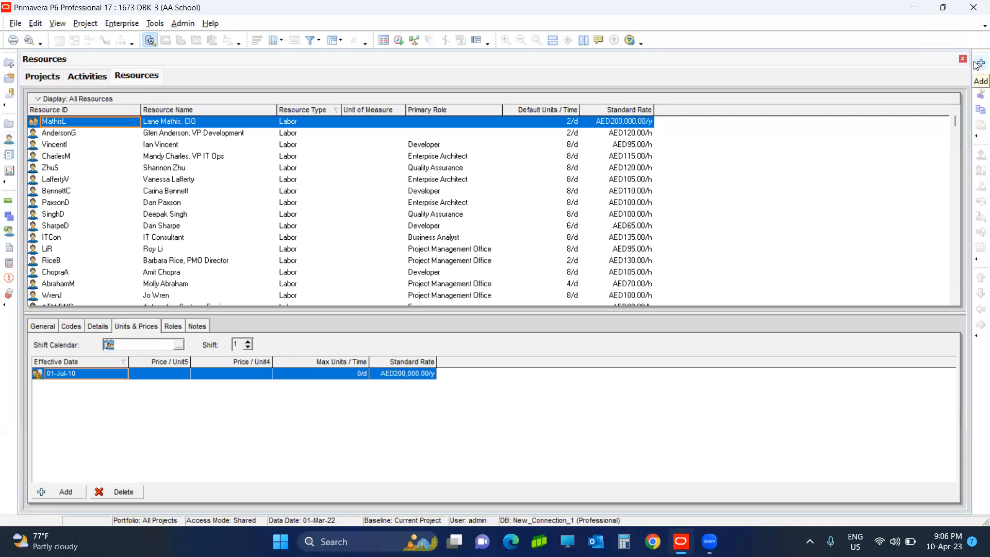
left_click(980, 62)
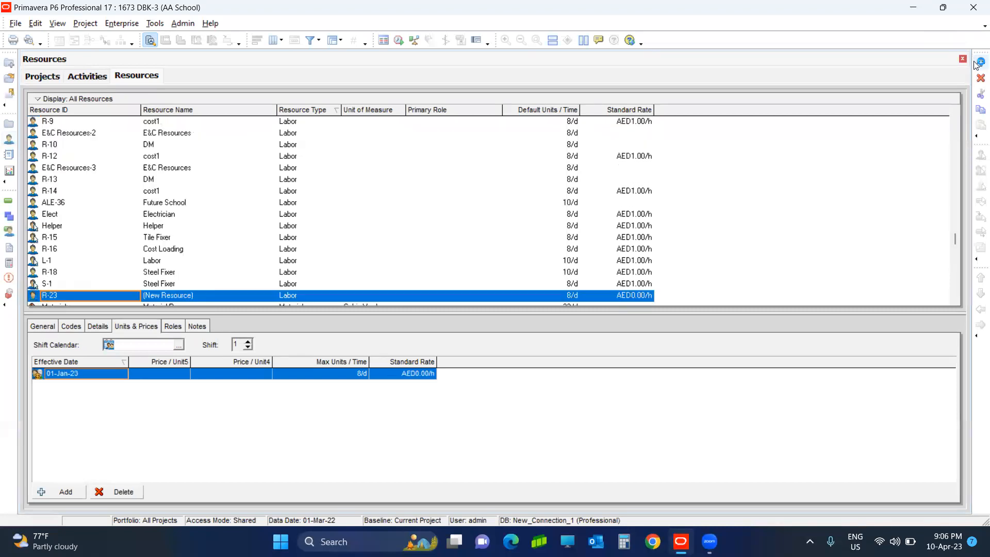
scroll(164, 283, "down", 2)
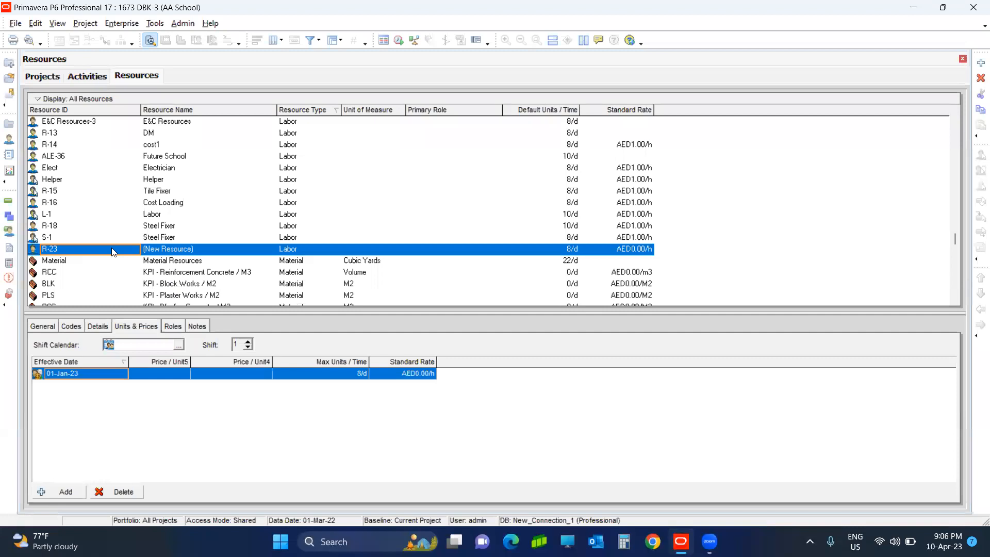
left_click(213, 250)
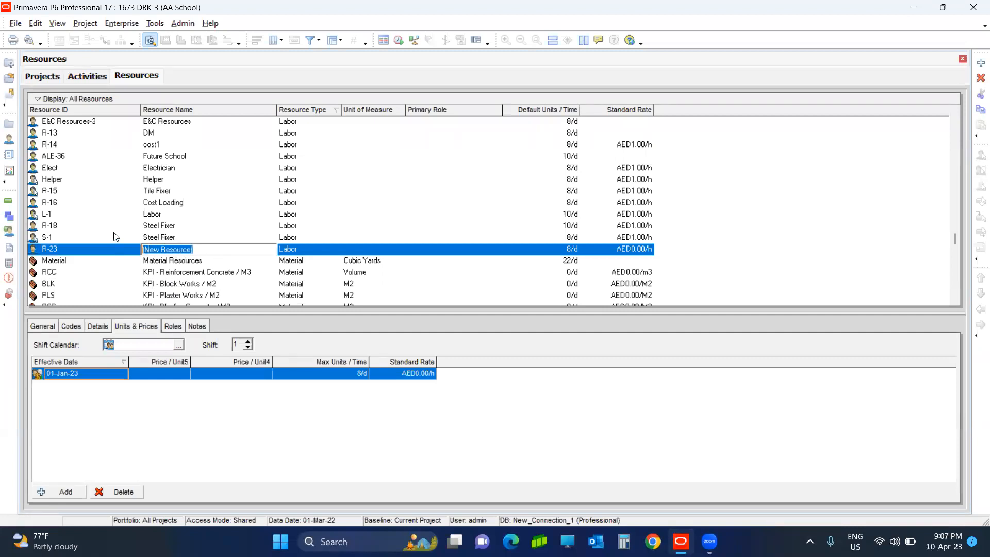
key("BackSpace")
type("Cost Loading - New")
key("Return")
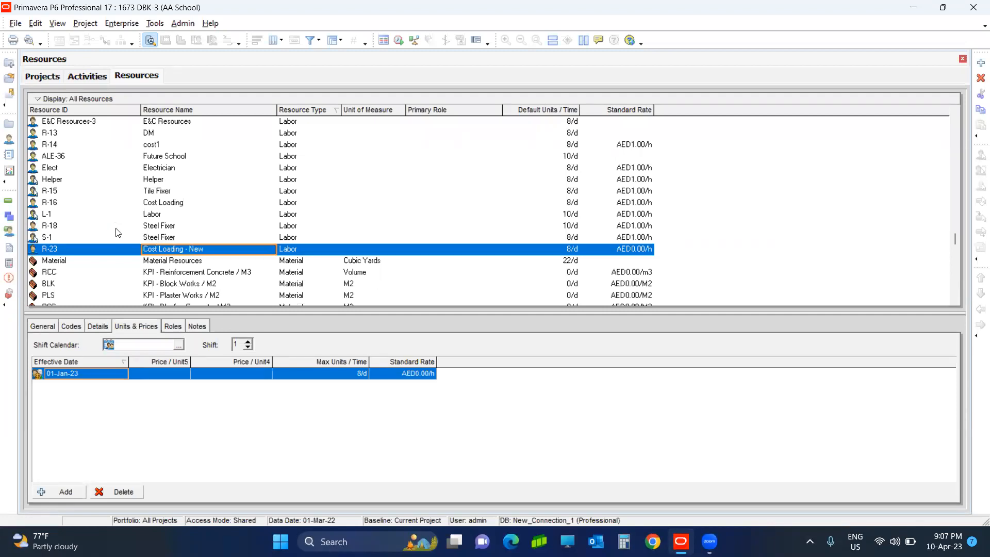
Change the Cost Loading - New resource's type to Nonlabor and set its standard rate to AED1.00/h
left_click(296, 251)
left_click(295, 251)
left_click(300, 267)
left_click(574, 298)
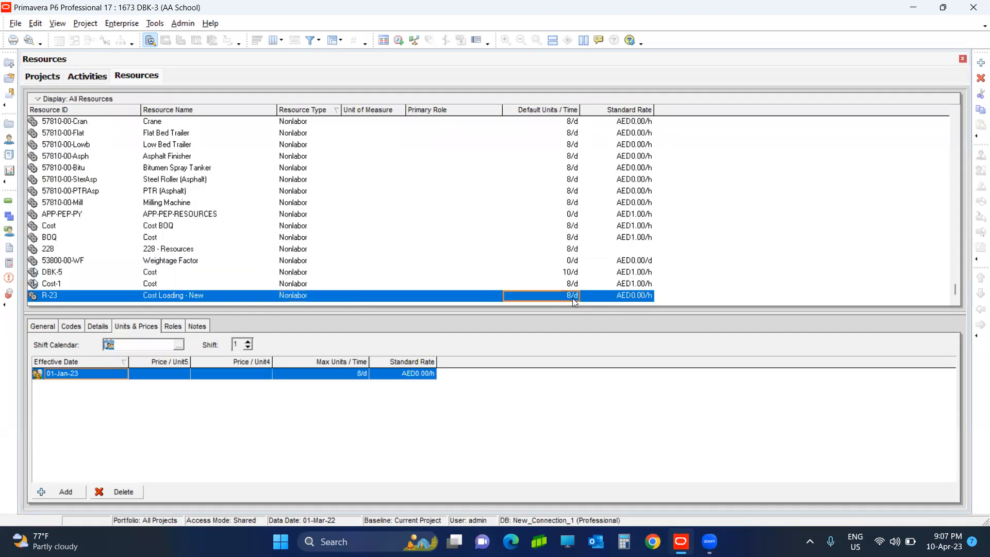
left_click(401, 374)
type("1")
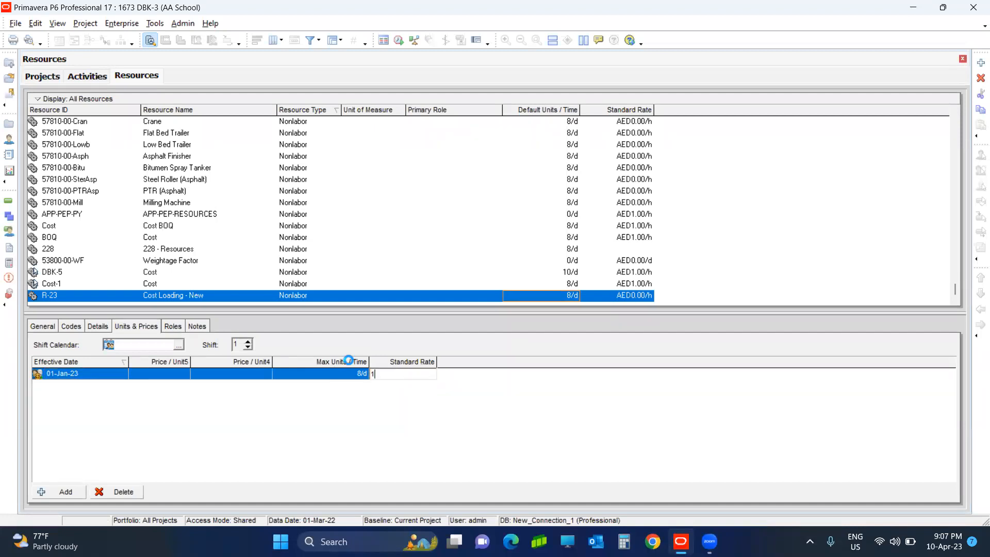
key("Return")
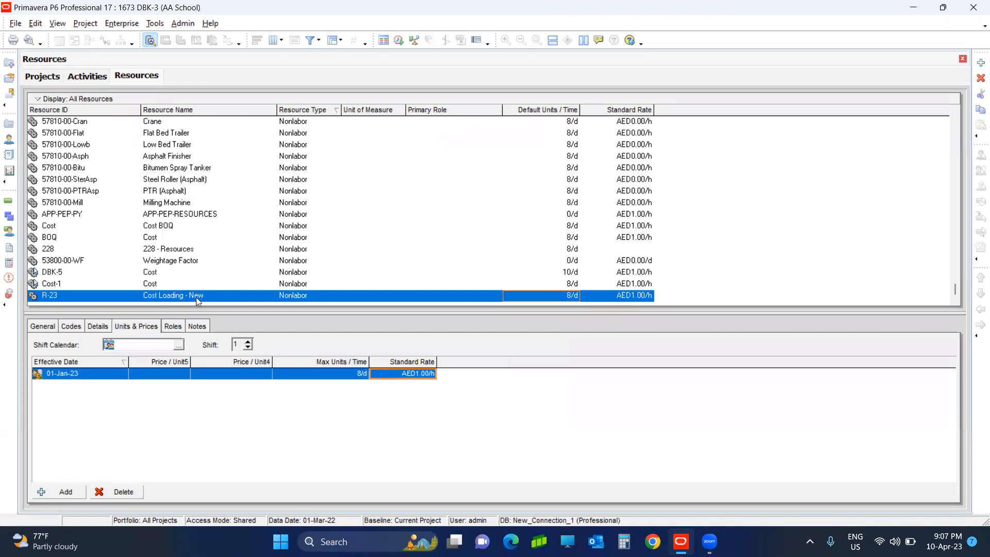
left_click(320, 296)
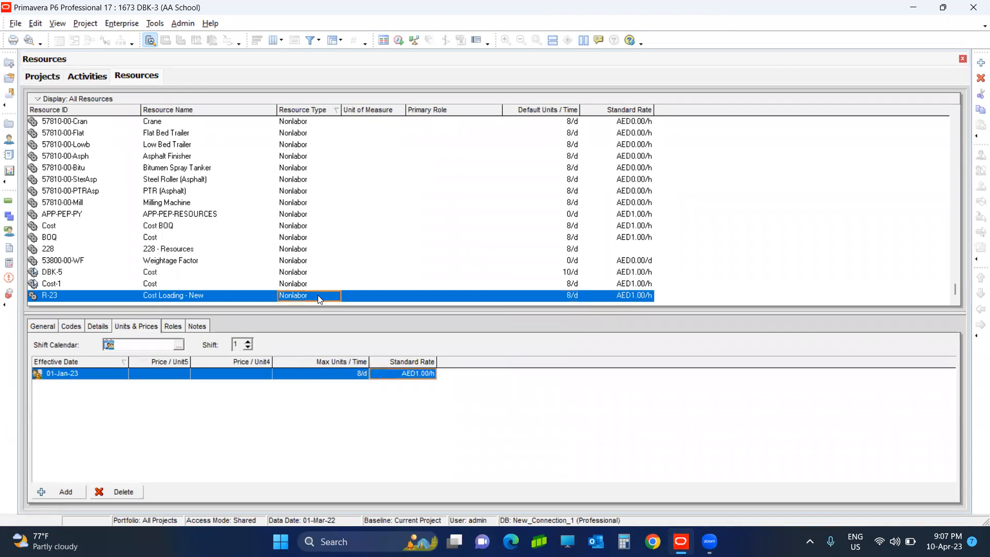
left_click(157, 300)
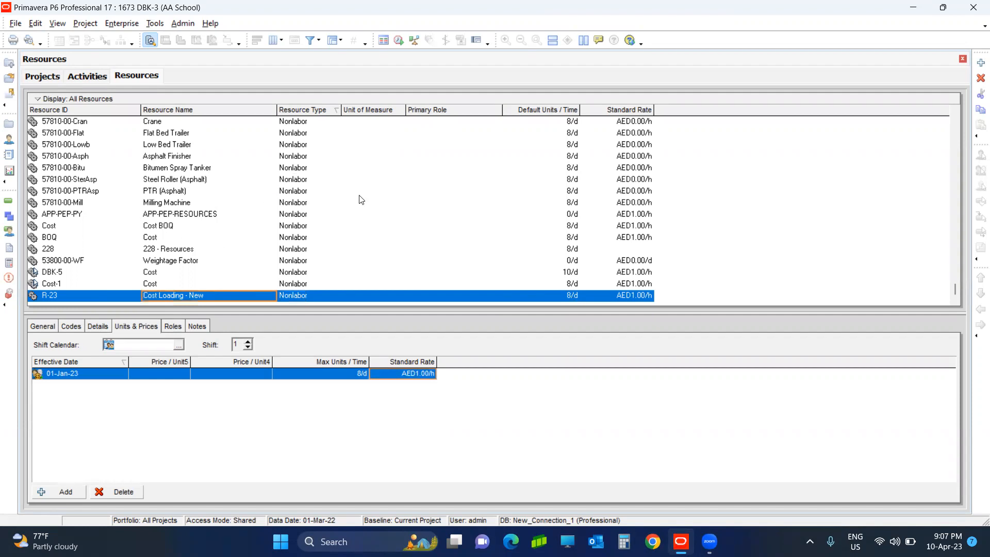
Return to the activities, expand Construction through Stage 1 to ZONE1, select Demolishing and Dismantling Works, and widen the Activity ID column
left_click(8, 202)
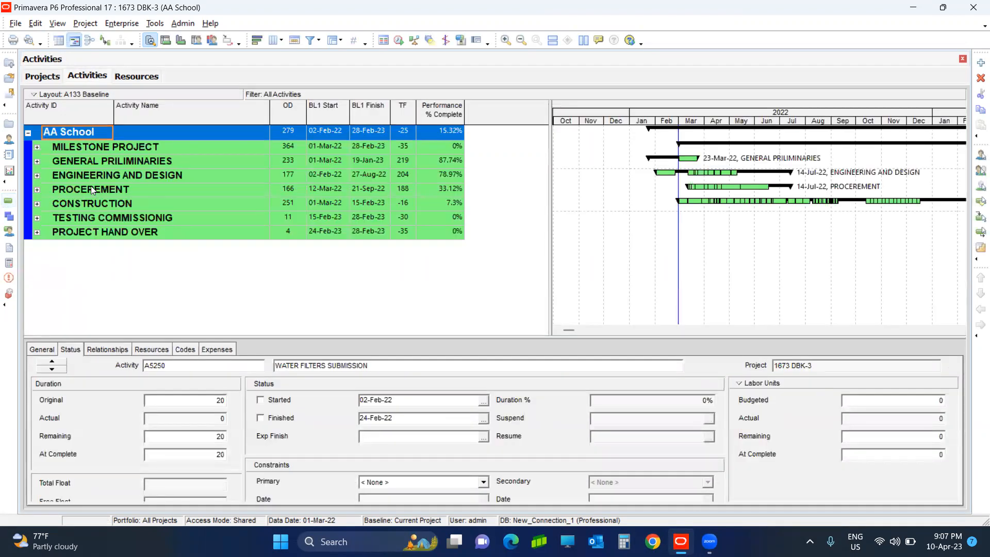
double_click(85, 203)
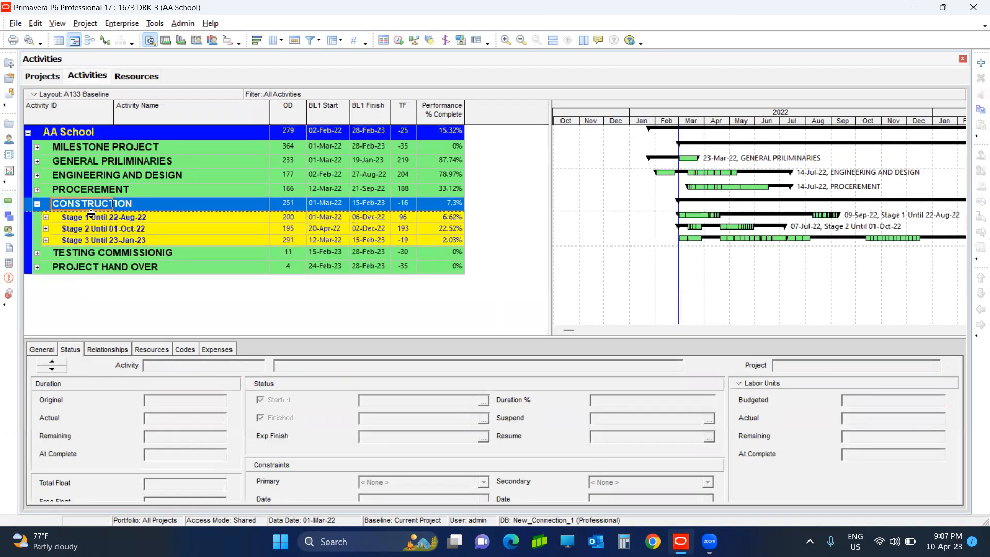
left_click(92, 219)
double_click(92, 218)
double_click(98, 229)
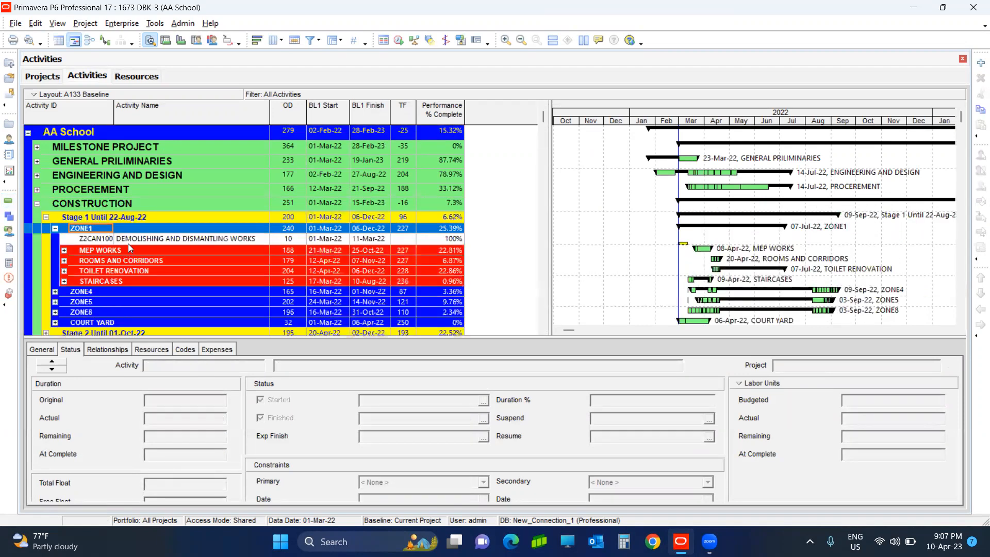
left_click(147, 238)
left_click_drag(113, 111, 145, 111)
Assign the Cost Loading - New resource to the Demolishing and Dismantling Works activity, finding it by searching for "cost"
left_click(144, 350)
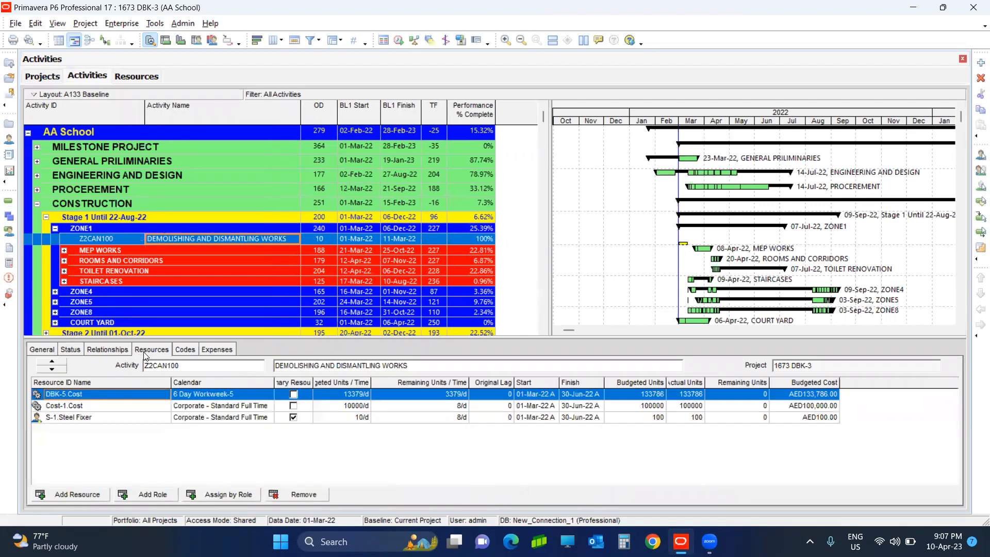
left_click(85, 494)
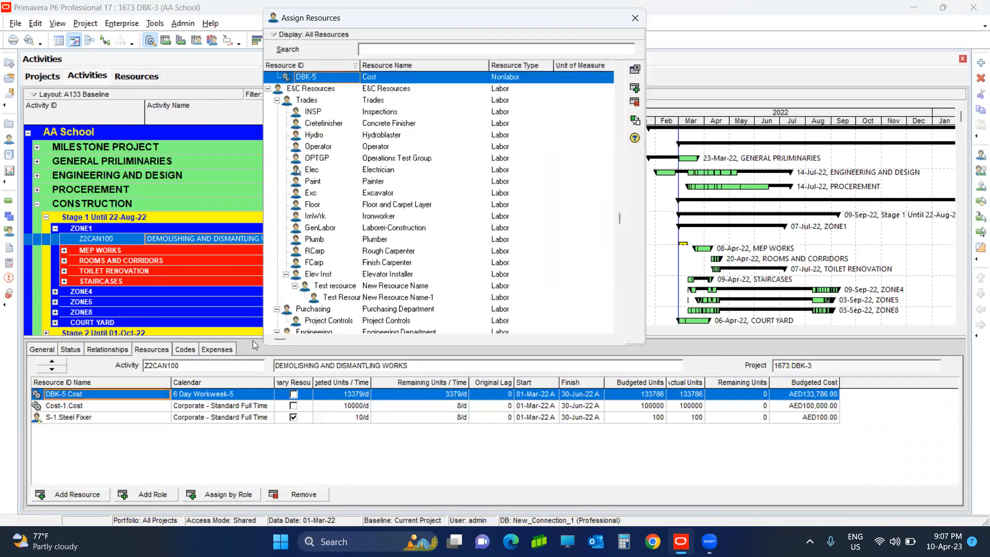
type("new")
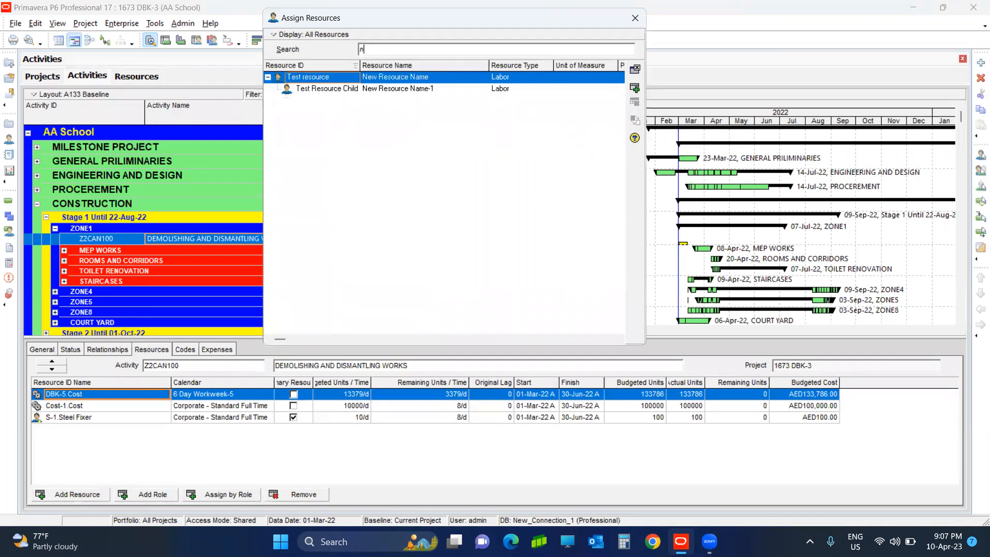
key("BackSpace")
type("cost")
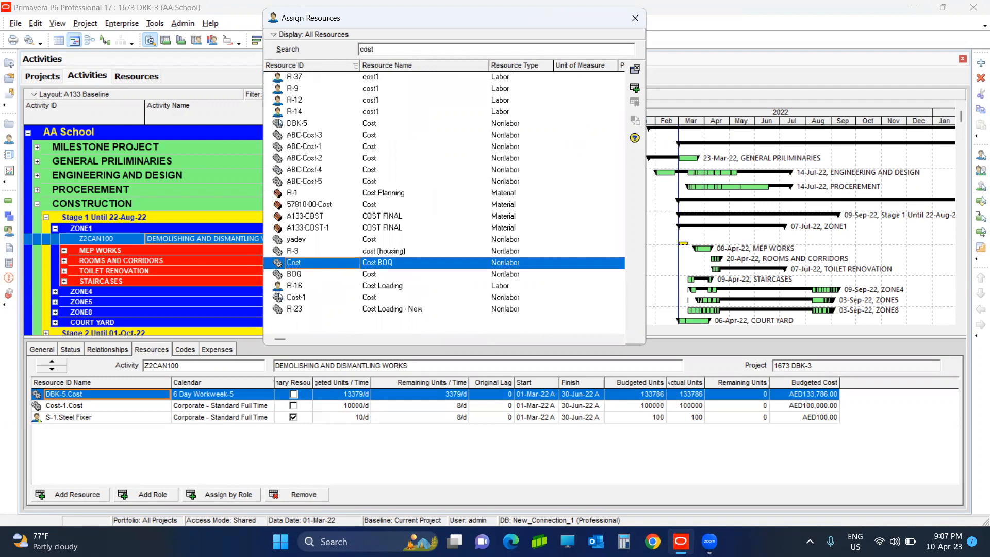
left_click(383, 311)
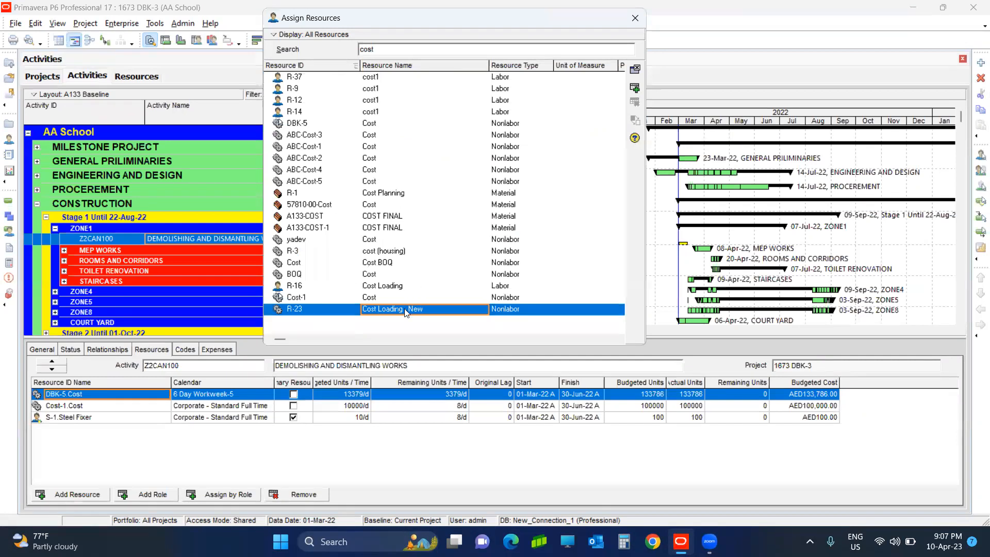
double_click(405, 311)
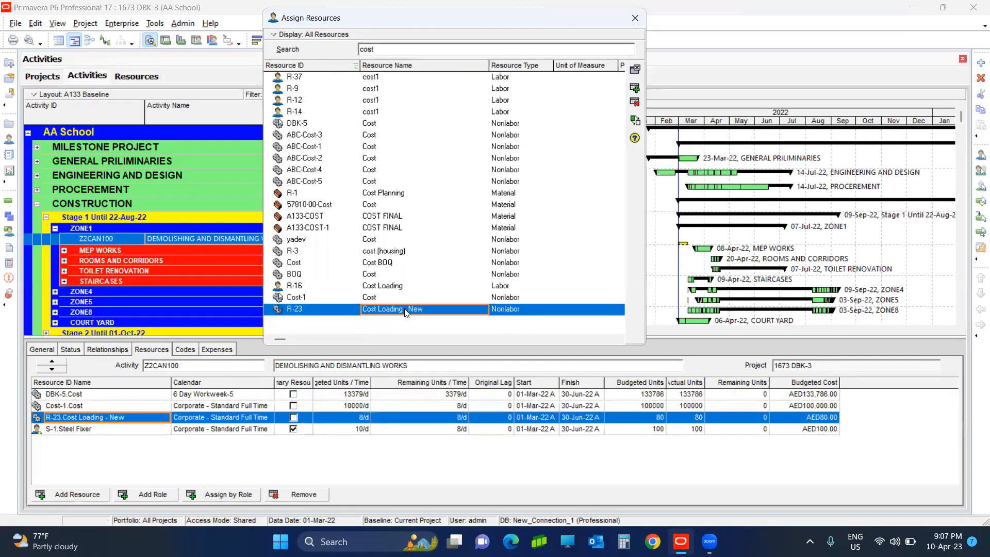
left_click(635, 18)
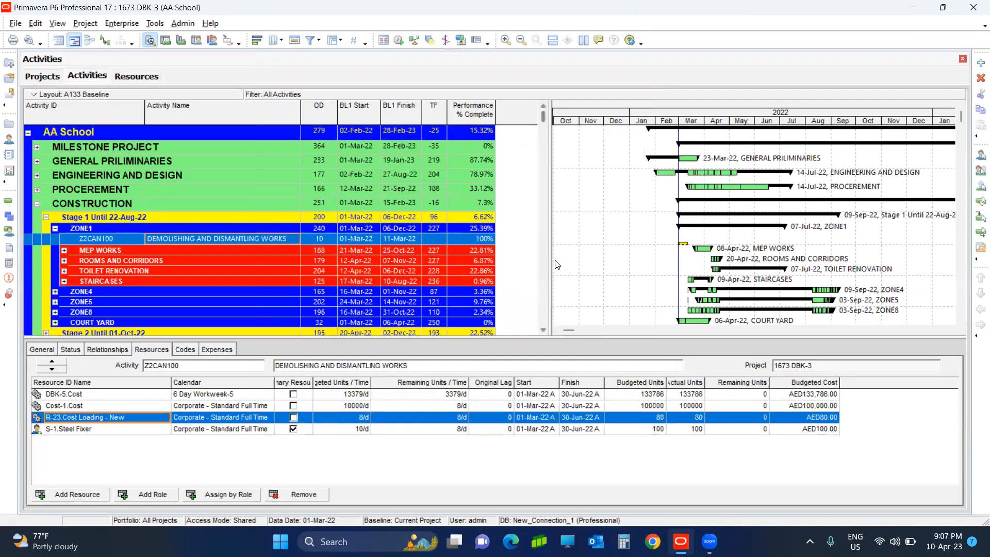
Widen the activity table area and set the Cost Loading - New assignment's budgeted units to 6500
left_click_drag(550, 258, 651, 260)
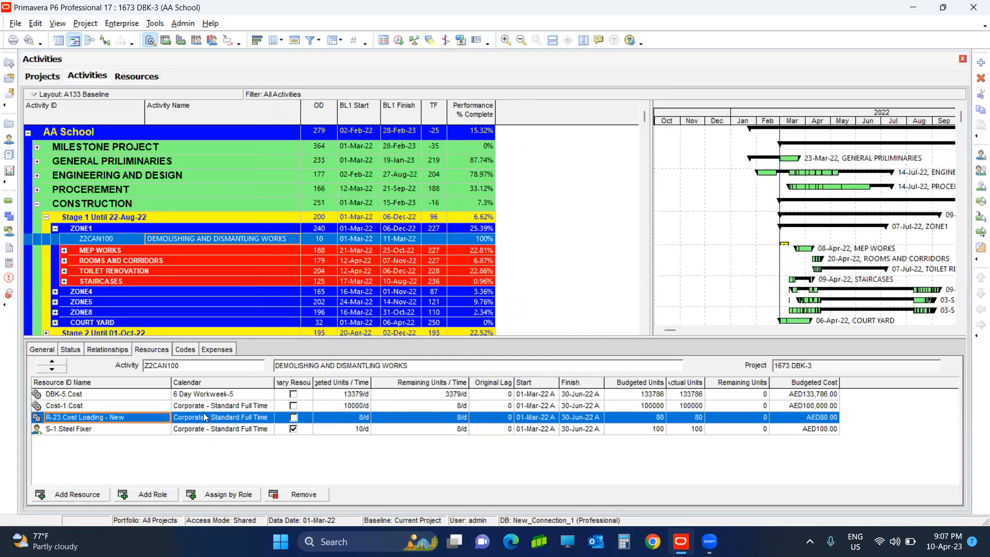
left_click(641, 421)
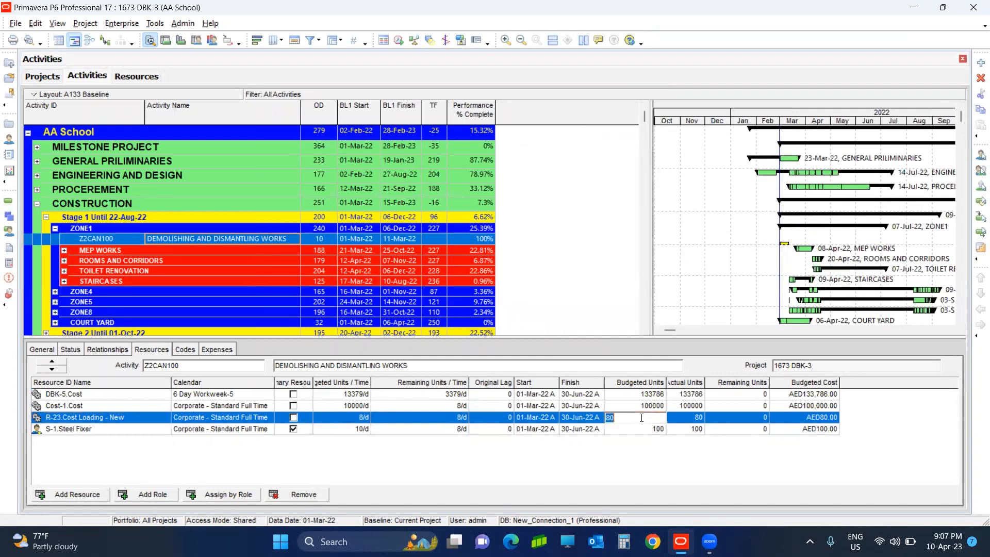
key("BackSpace")
type("6500")
key("Return")
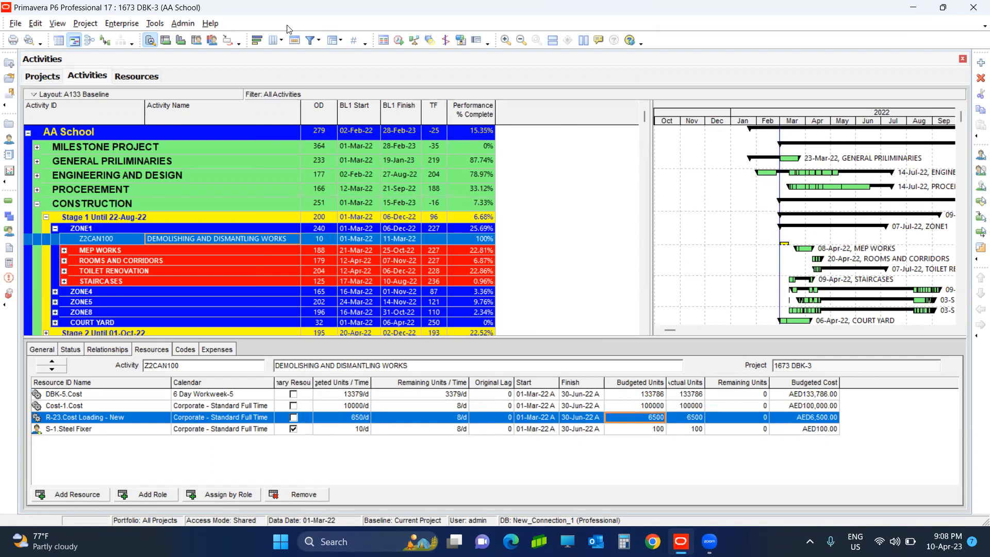
Open the activity column settings and show the available columns as an ungrouped alphabetical list
left_click(274, 39)
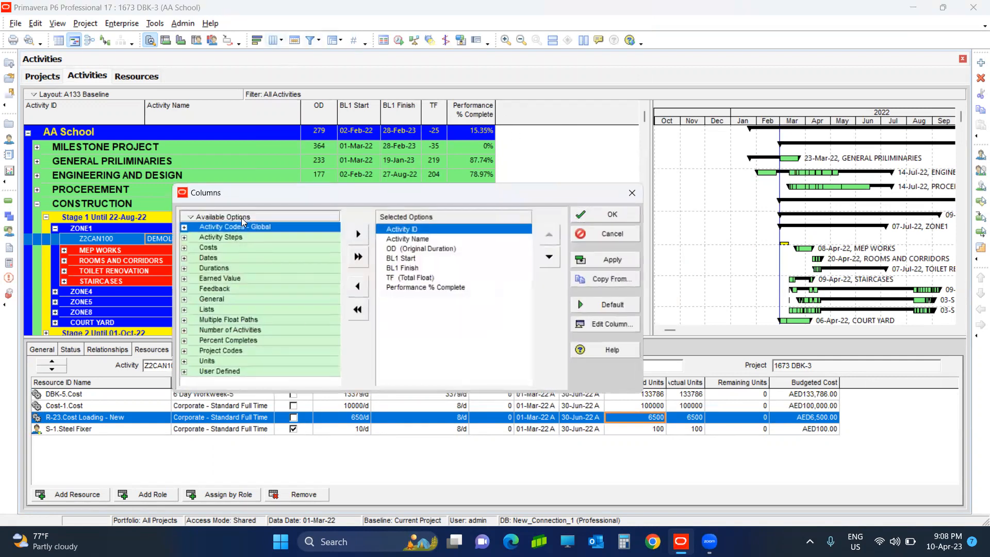
right_click(241, 218)
mouse_move(240, 268)
left_click(334, 281)
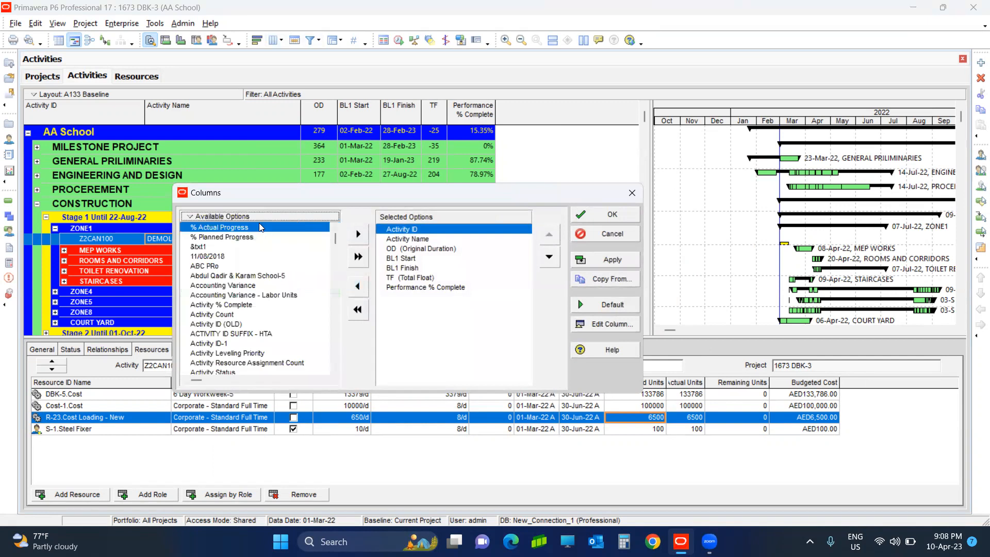
Find "budgeted total cost" among the available columns and add Budgeted Total Cost after Performance % Complete in the activity table
right_click(257, 227)
left_click(258, 230)
type("budgeted total cost")
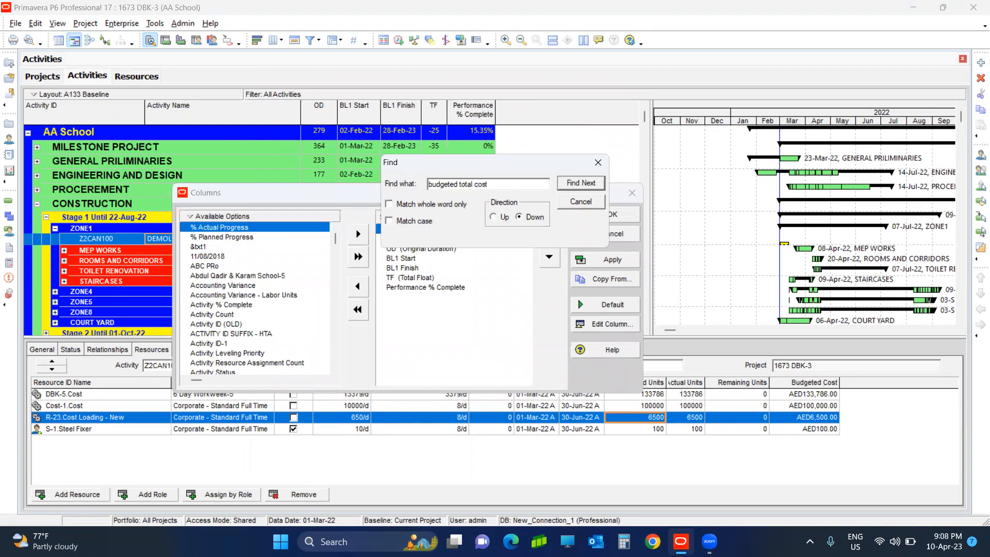
key("Return")
left_click(320, 364)
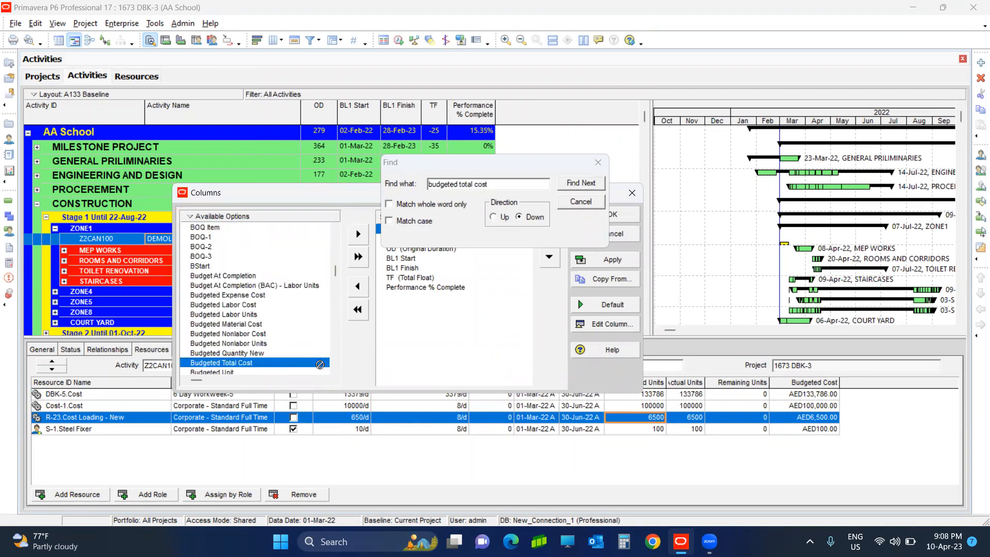
left_click_drag(319, 365, 434, 343)
left_click(581, 206)
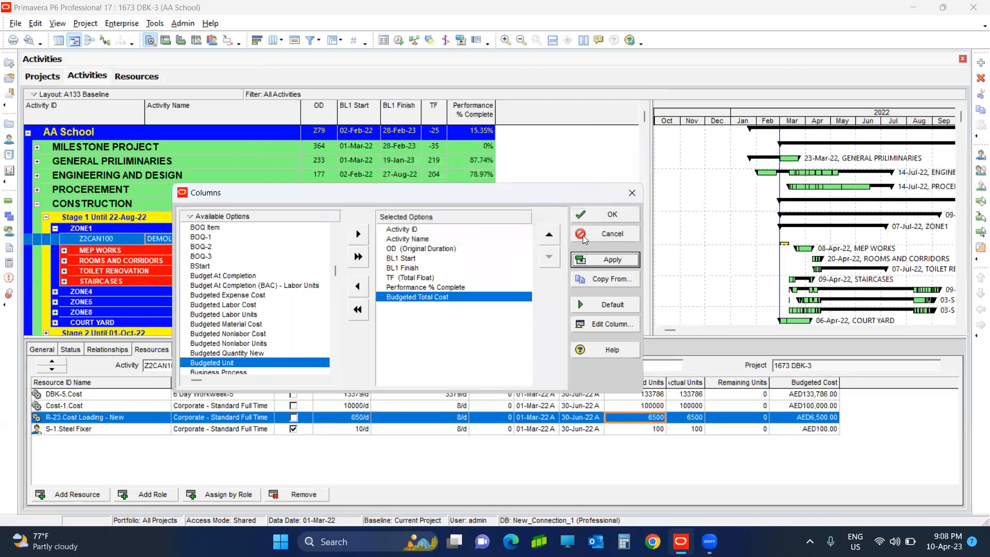
left_click(605, 260)
left_click(605, 214)
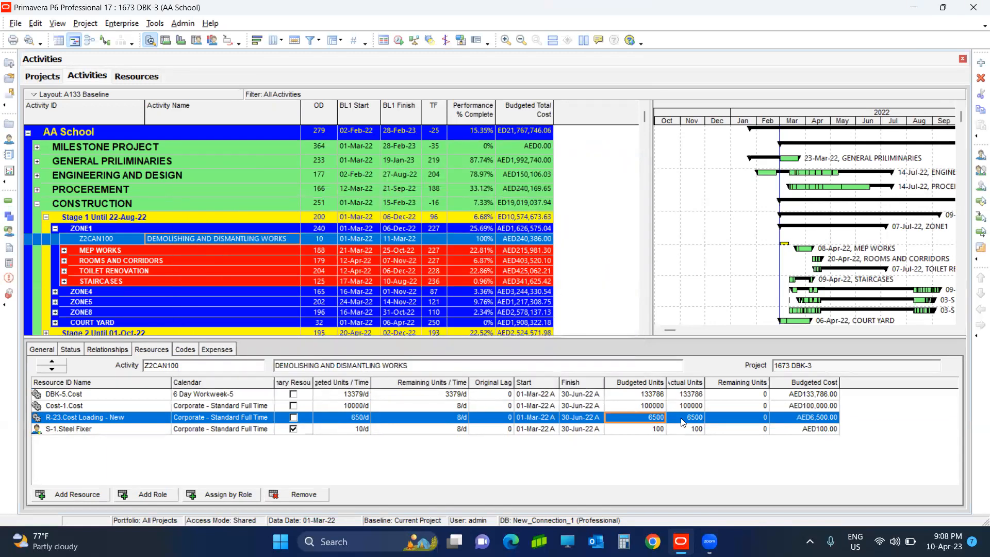
Set the budgeted units of the Cost Loading - New assignment on Demolishing and Dismantling Works to 8500
key("F2")
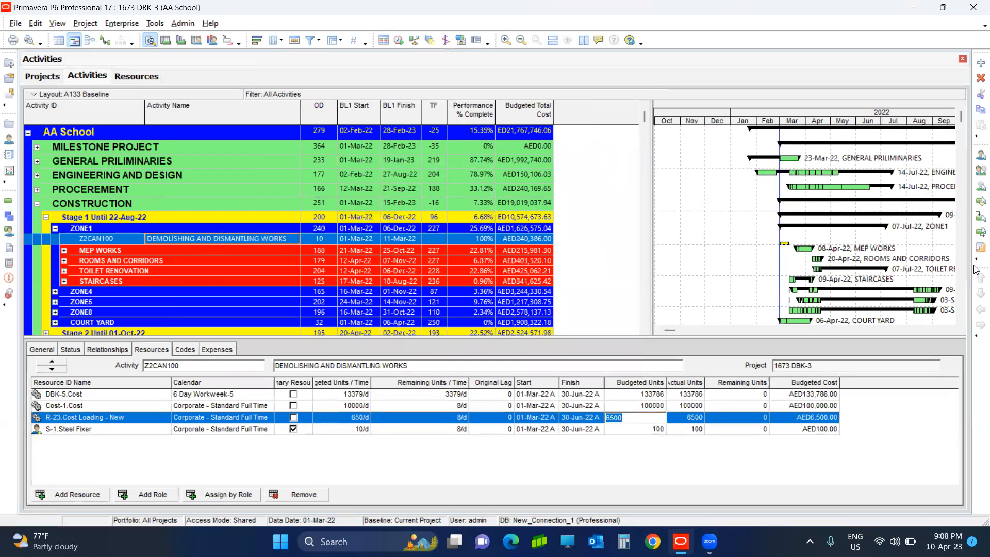
type("852")
type("0")
key("Return")
left_click(524, 240)
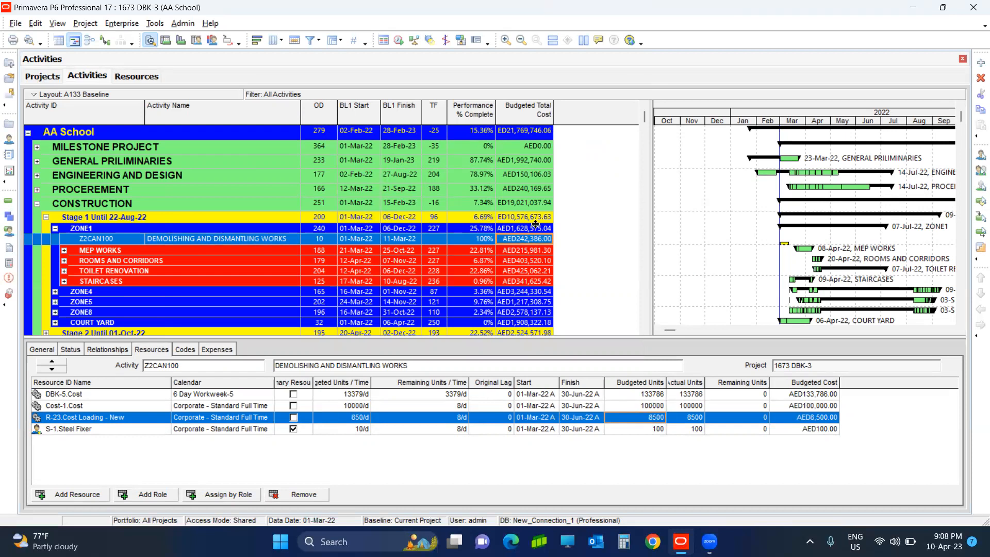
left_click(217, 212)
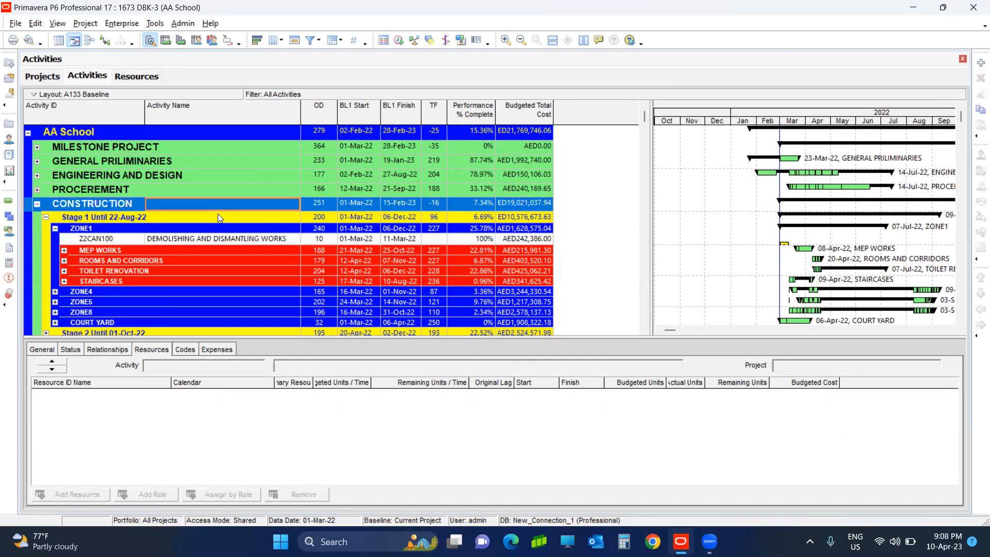
left_click(249, 254)
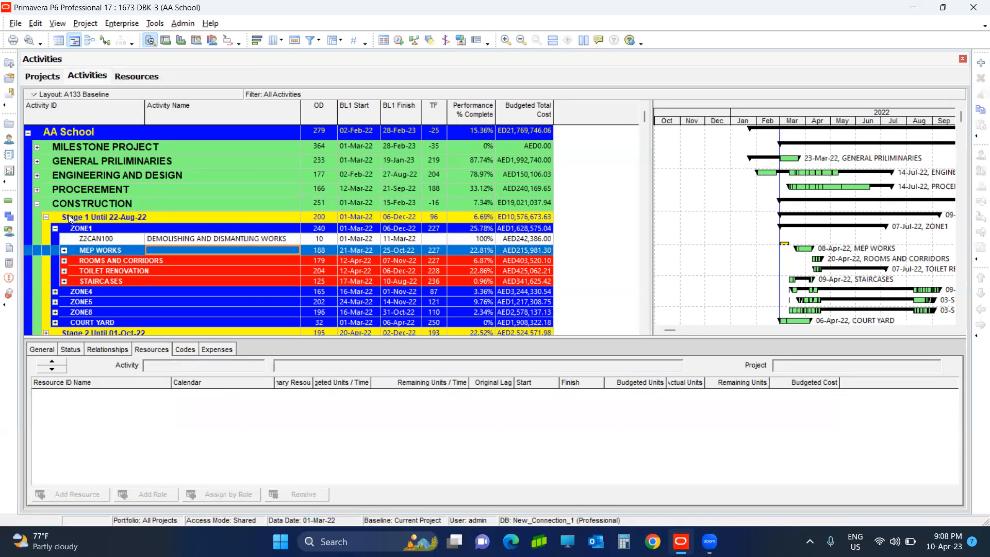
left_click(37, 204)
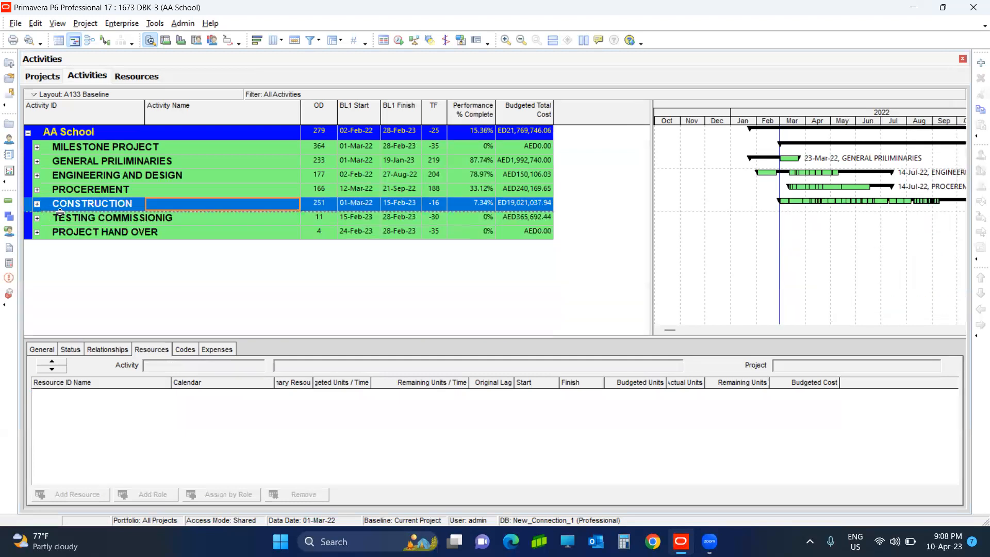
left_click(63, 219)
left_click(64, 206)
left_click(37, 203)
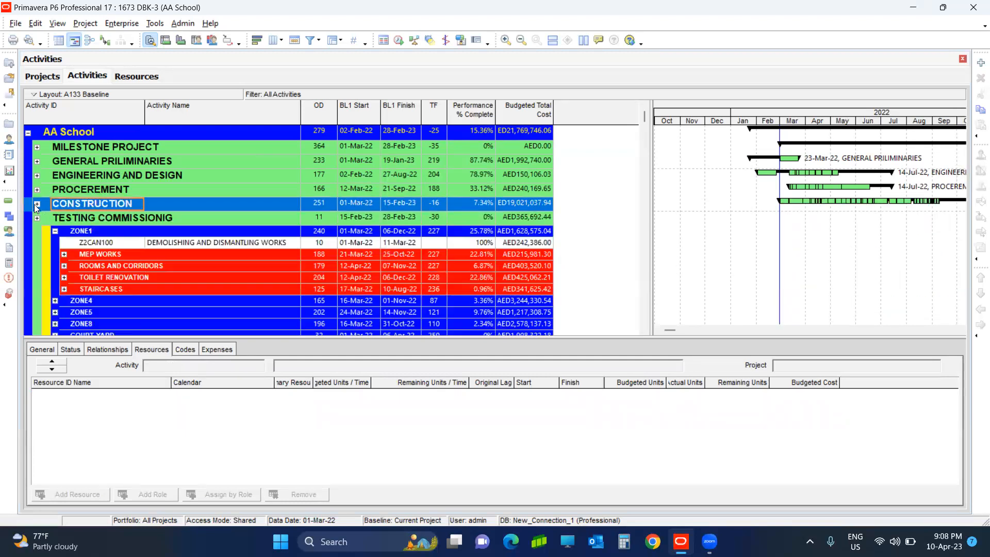
scroll(578, 212, "down", 1)
scroll(578, 213, "up", 1)
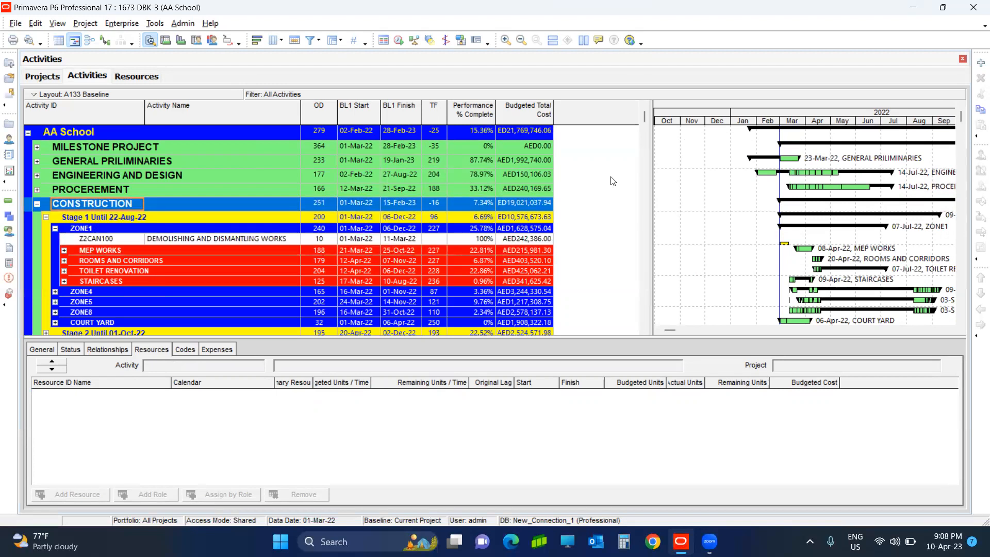
Expand all levels of the AA School activity table and go to the milestone activities at its start
right_click(598, 168)
left_click(626, 442)
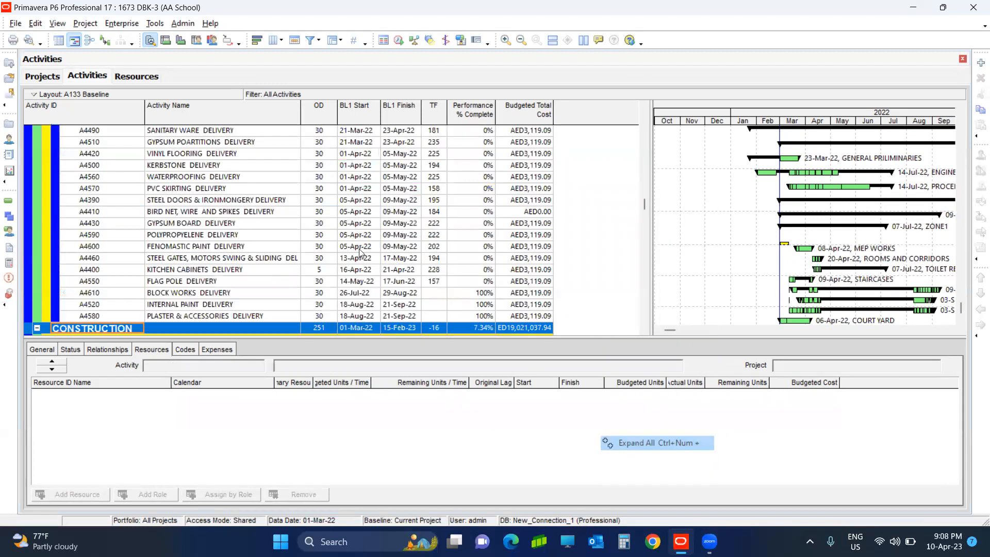
scroll(611, 203, "up", 7)
left_click_drag(645, 201, 648, 111)
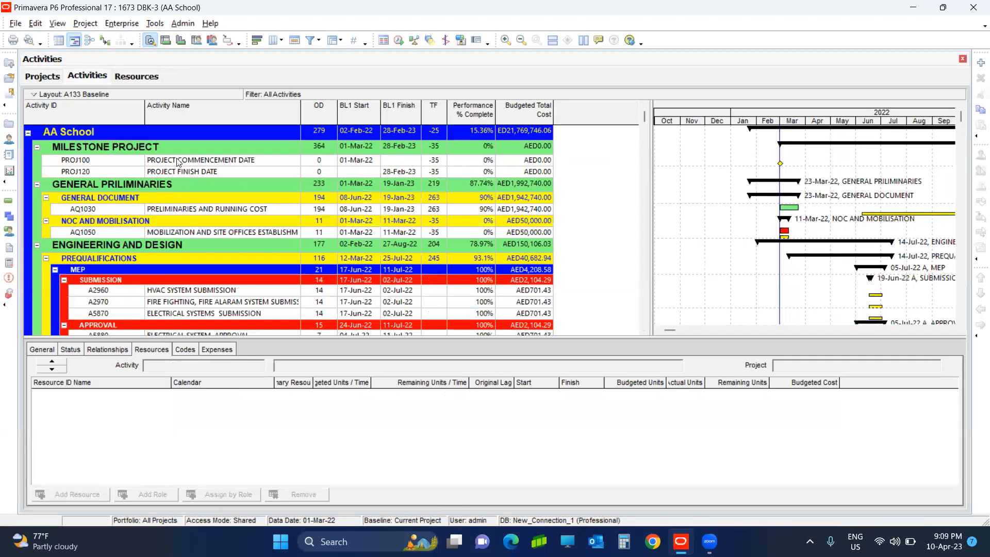
left_click(177, 161)
left_click_drag(183, 166, 185, 169)
left_click(188, 177)
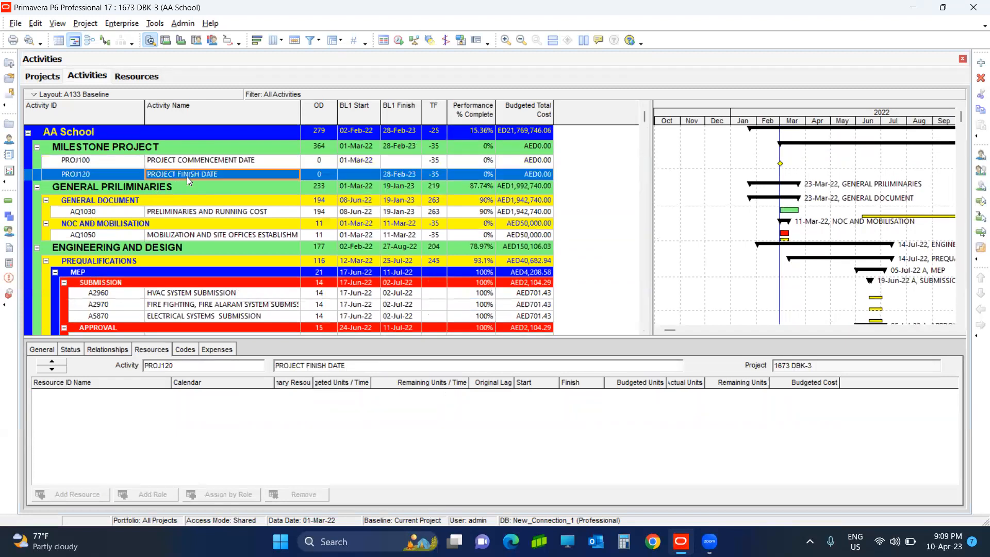
Select Preliminaries and Running Cost, open its resource assignment, and pick Cost Loading - New by searching for "cost"
left_click(193, 212)
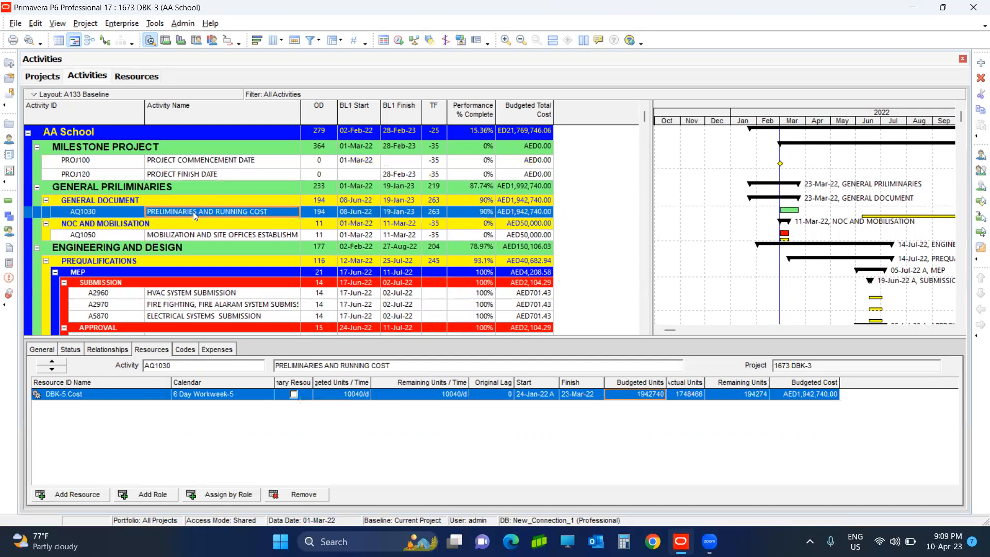
left_click(51, 495)
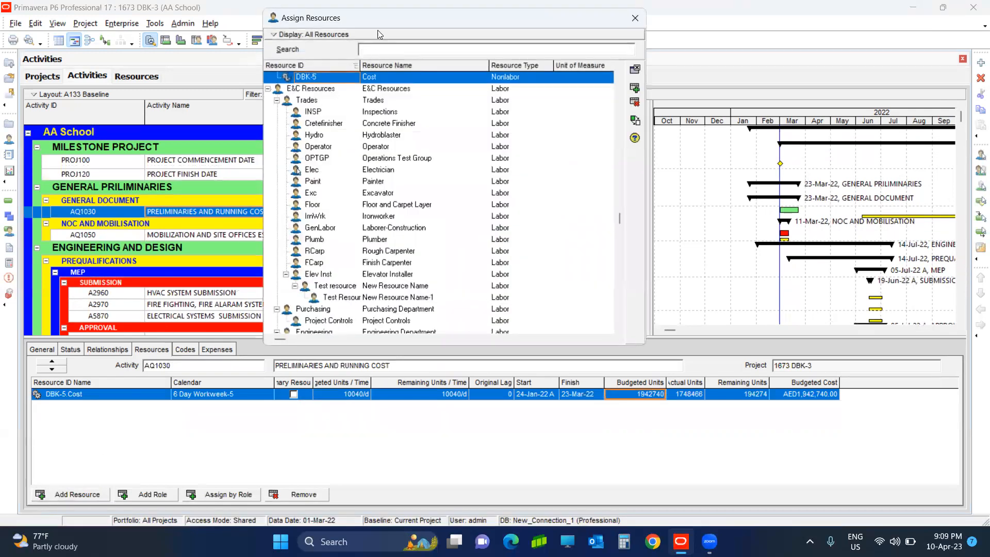
left_click_drag(384, 19, 319, 37)
left_click(340, 63)
type("cost")
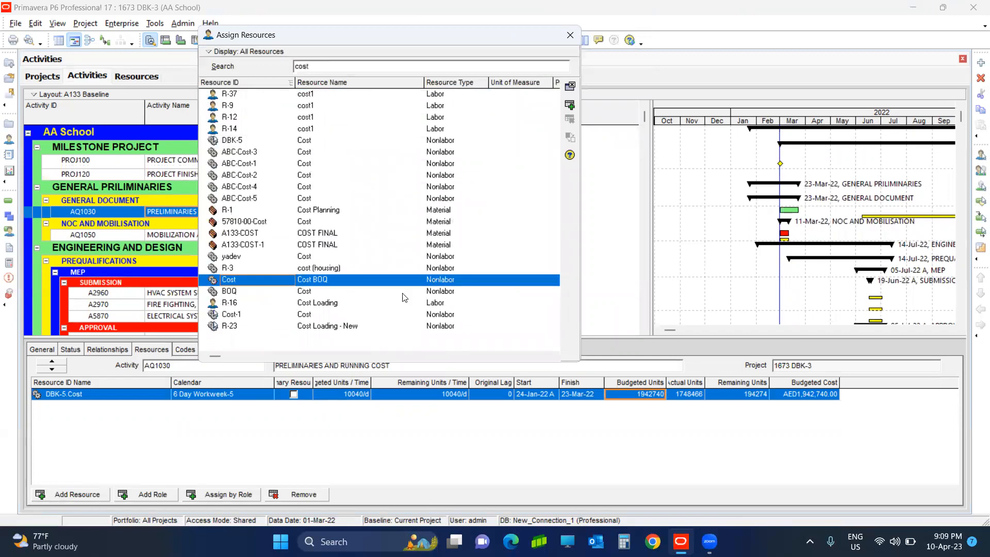
left_click(340, 326)
left_click_drag(442, 41, 804, 21)
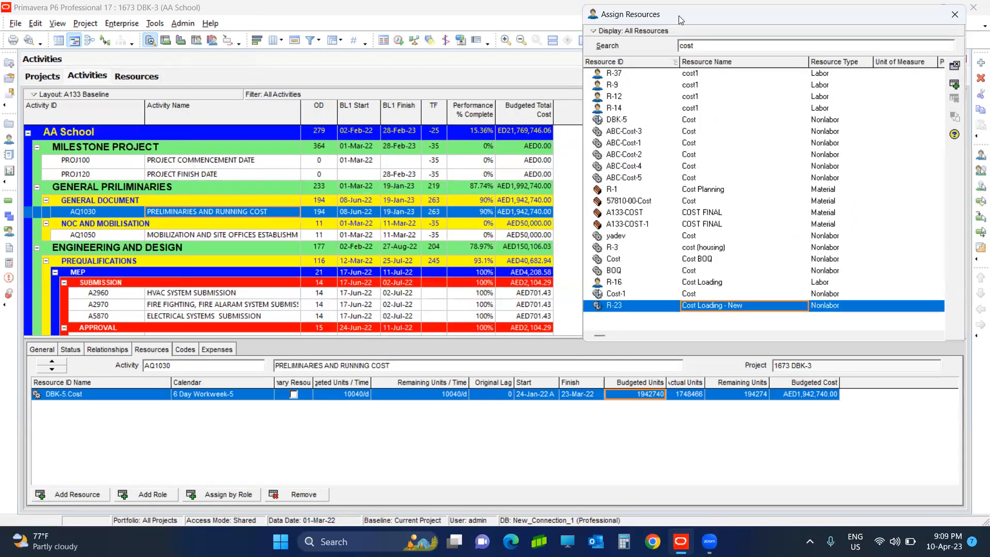
Arrange the Assign Resources window clear of the table and extend the activity selection from Preliminaries and Running Cost through Project Hand Over
left_click_drag(672, 19, 351, 108)
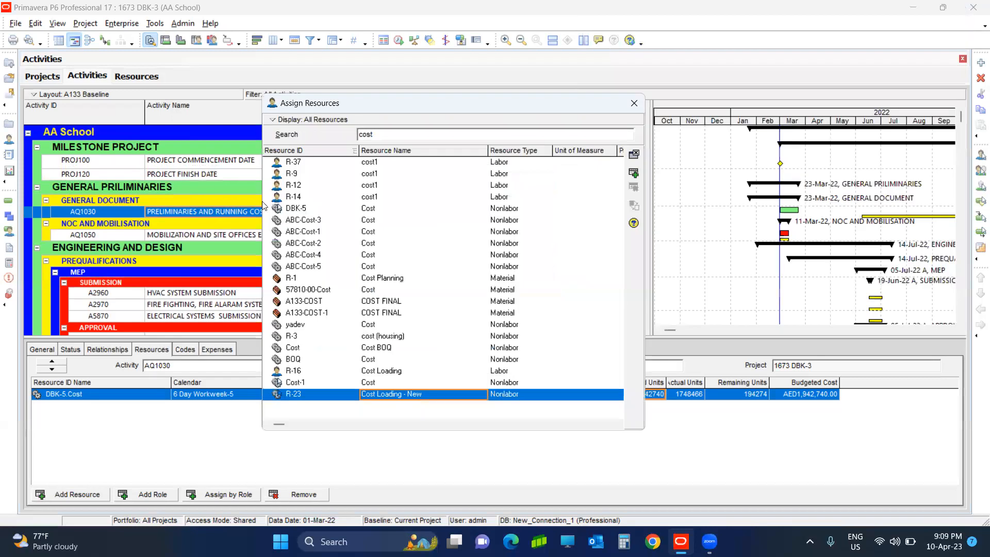
left_click_drag(261, 200, 330, 201)
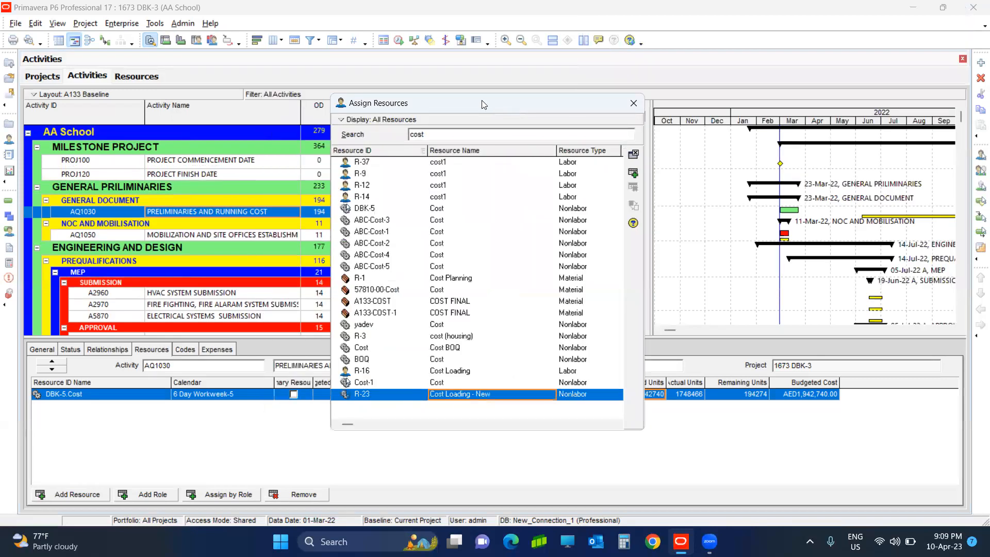
left_click_drag(484, 104, 341, 28)
left_click_drag(643, 125, 640, 325)
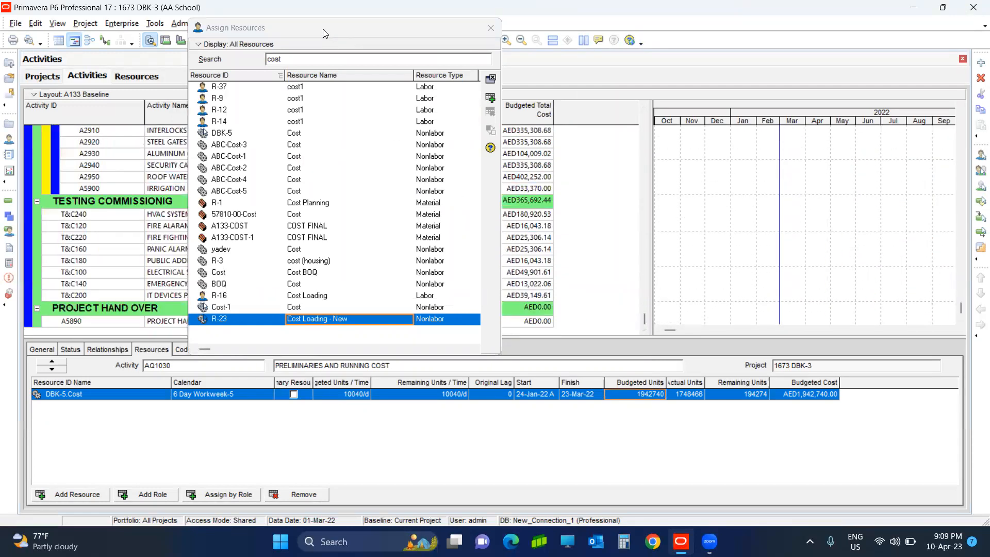
left_click_drag(323, 29, 724, 162)
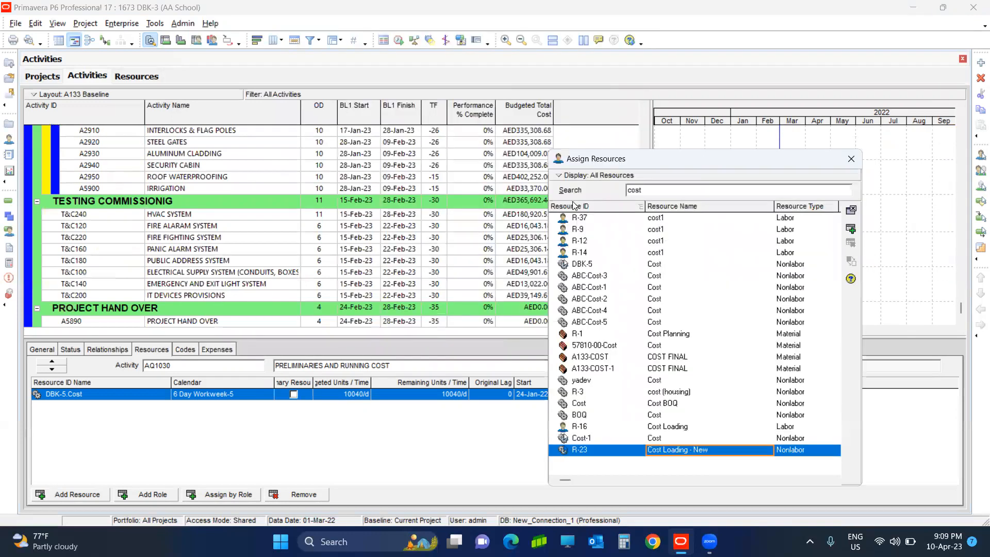
left_click(236, 325, "shift")
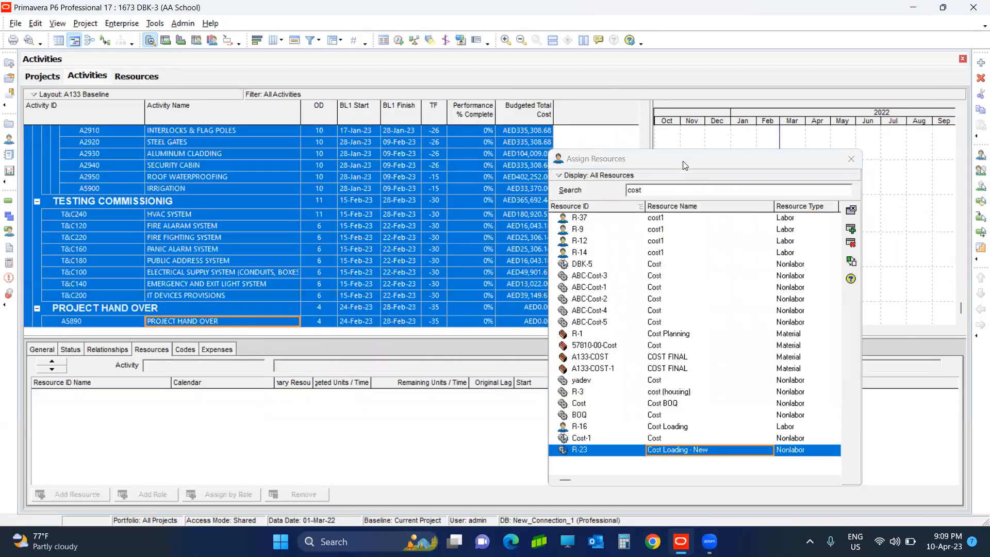
Assign the Cost Loading - New resource to all the selected activities and close the resource assignment window
left_click(682, 159)
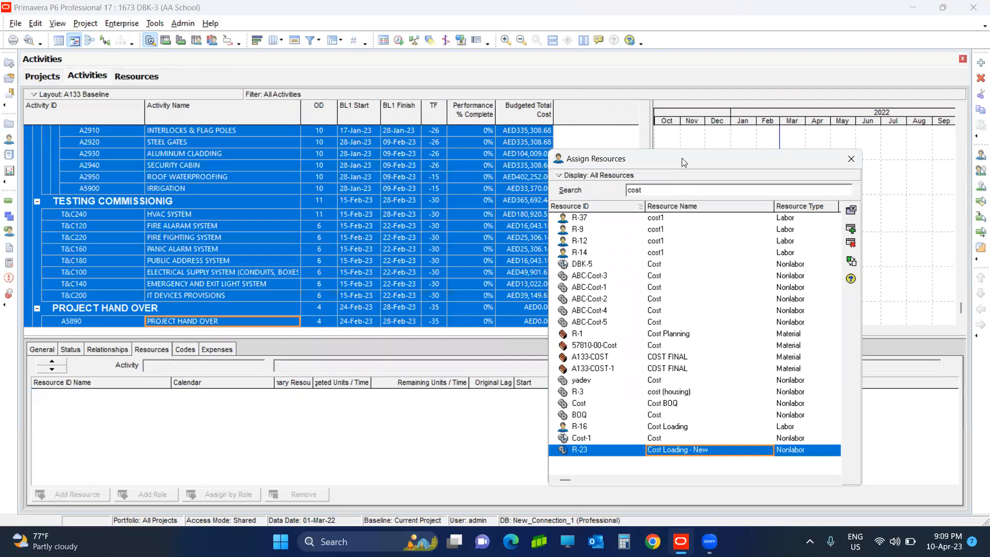
left_click_drag(682, 162, 441, 83)
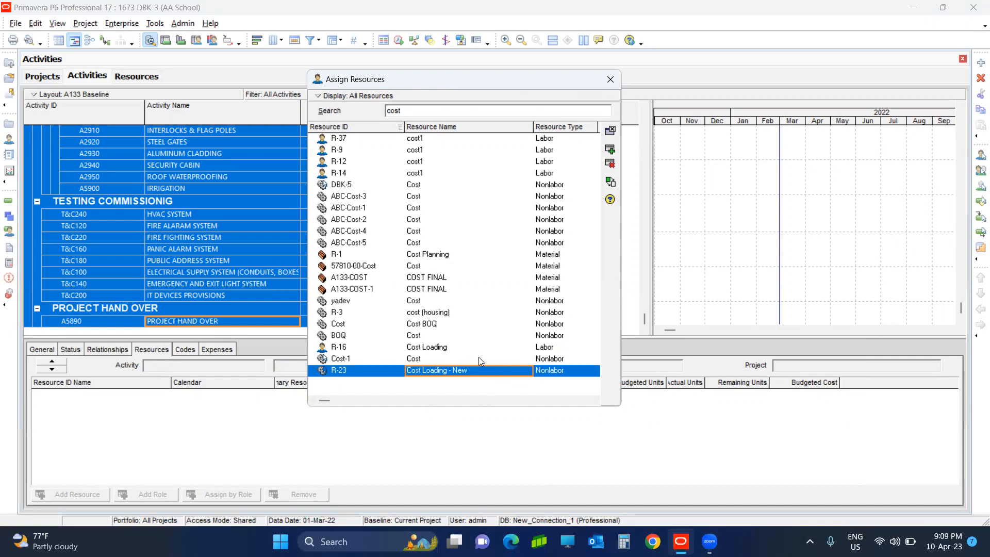
left_click(610, 81)
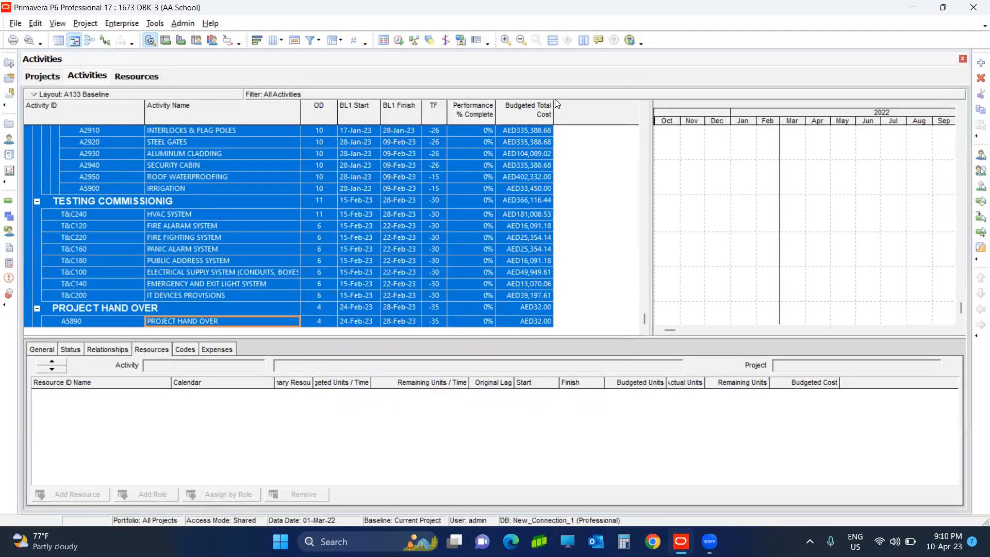
Check the resource assignments of the Fire Fighting System and Steel Gates activities for Cost Loading - New
left_click(194, 237)
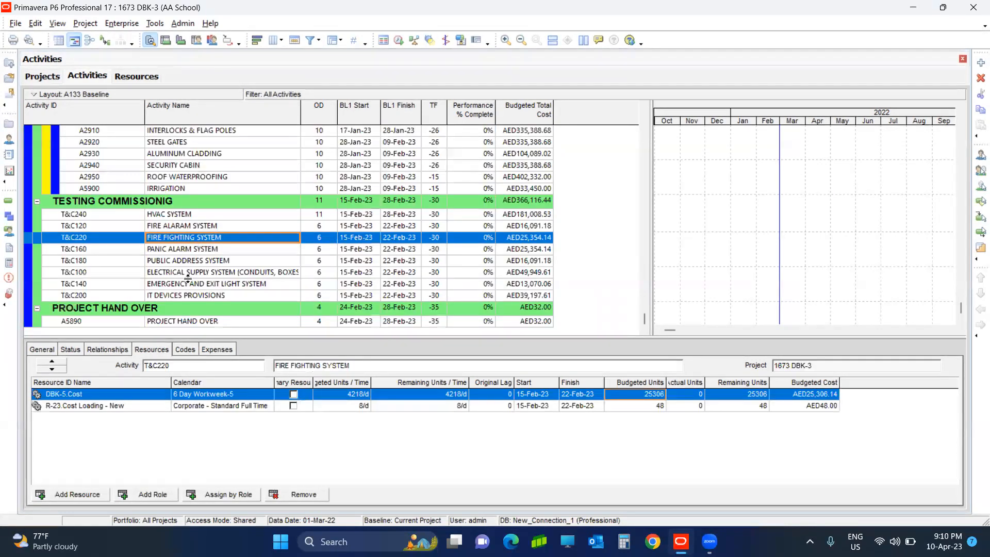
scroll(179, 255, "up", 2)
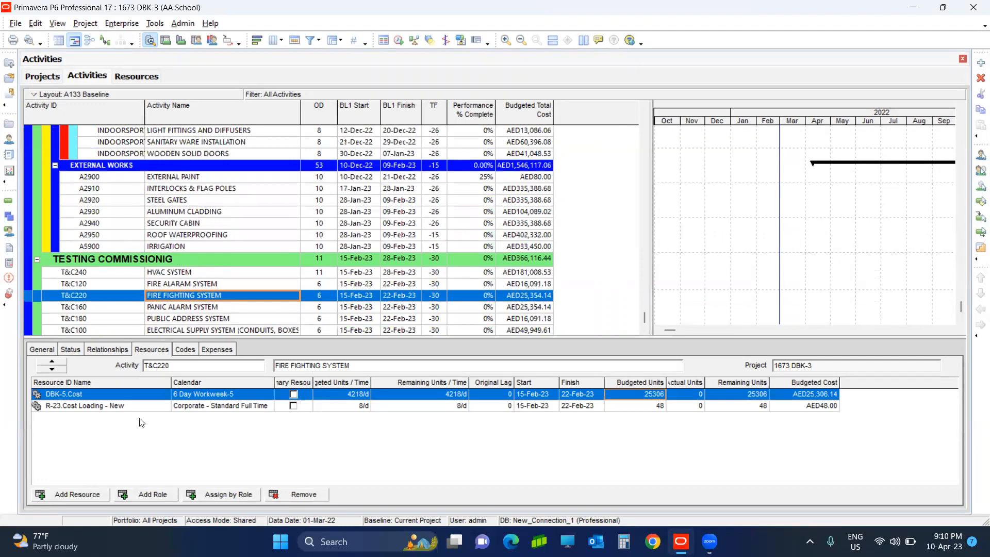
left_click(188, 406)
left_click(144, 202)
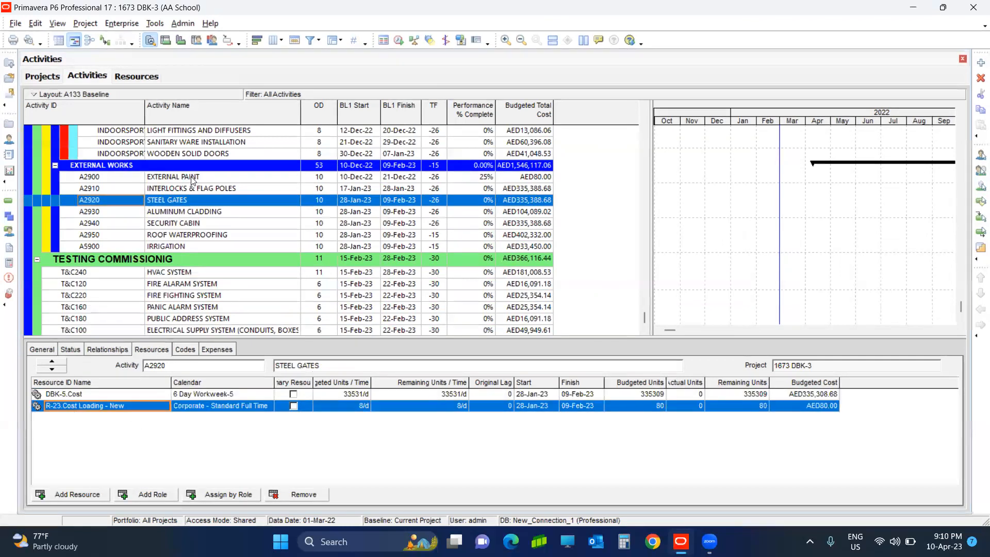
Set the budgeted units of the DBK-5 Cost assignment on the Wooden Solid Doors activity above External Works to 45000
left_click(198, 154)
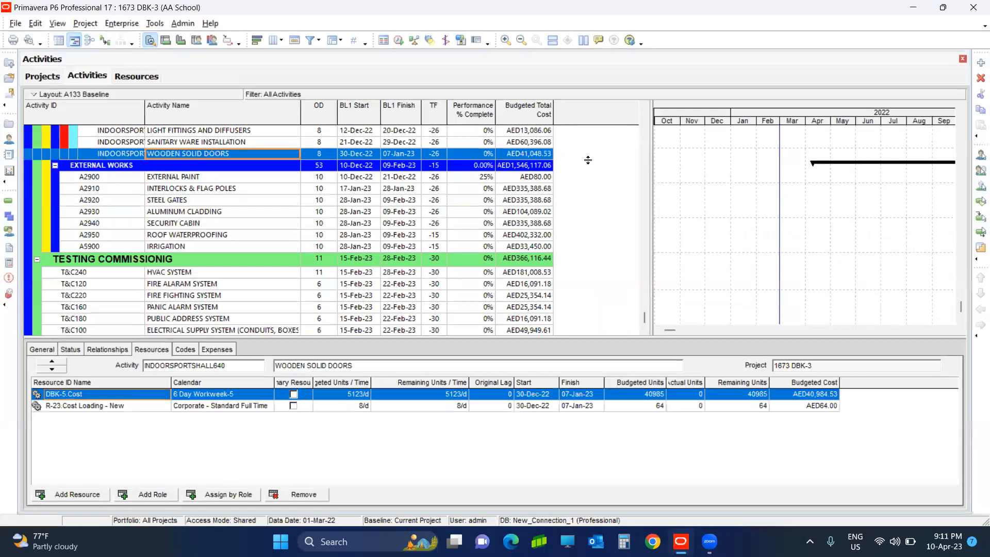
left_click(649, 395)
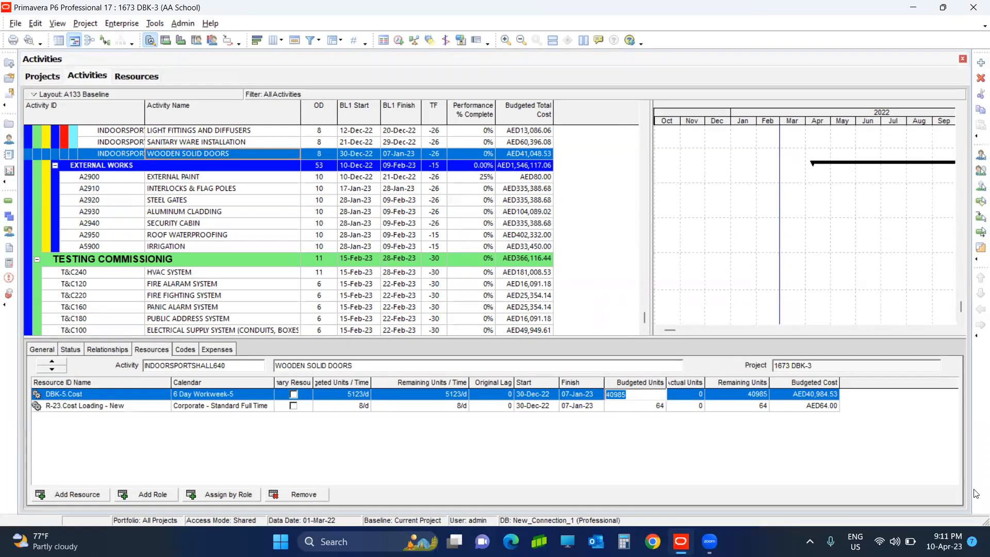
type("45000")
key("Return")
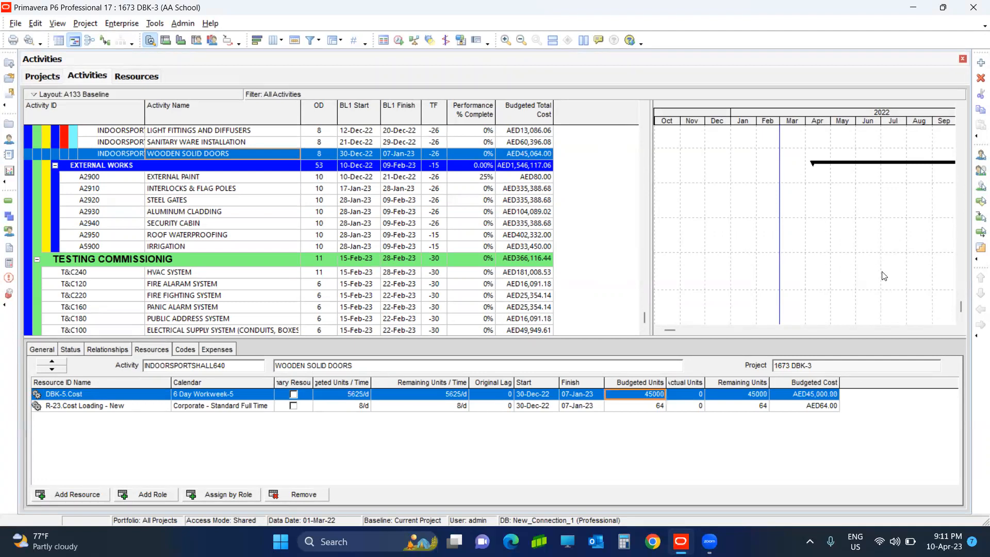
left_click(512, 154)
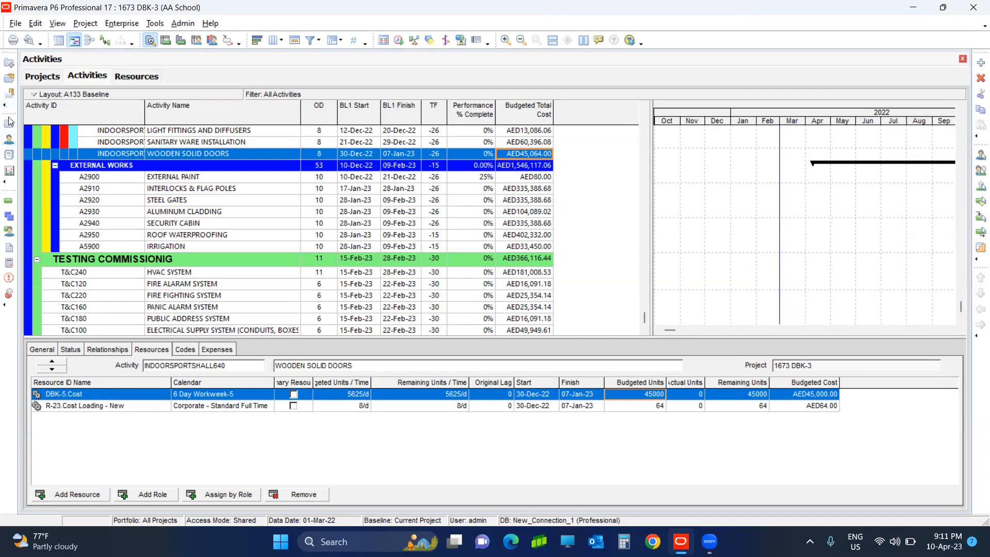
Add a new labor resource to the resource list and name it Mason - New
left_click(9, 139)
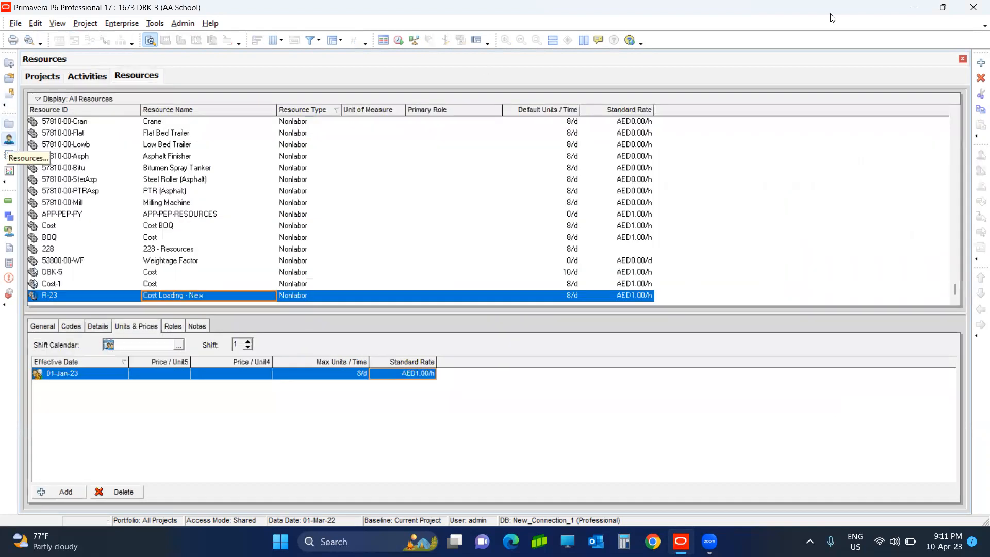
left_click(980, 63)
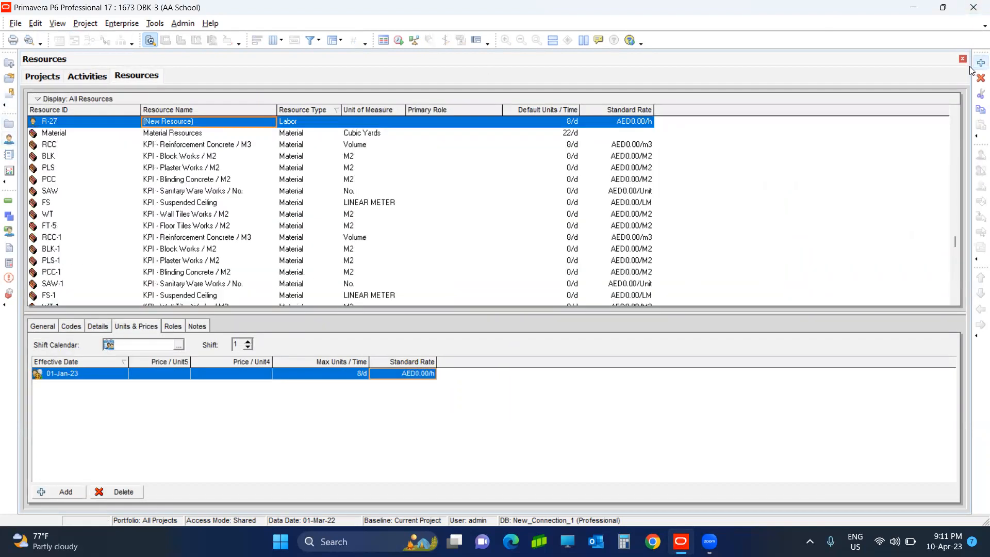
left_click(178, 124)
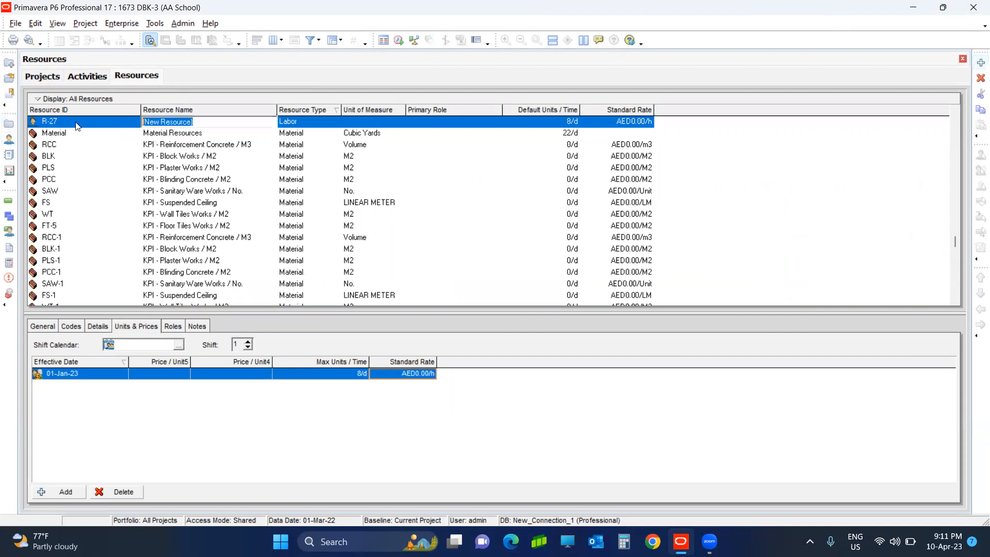
left_click(77, 126)
type("Mason")
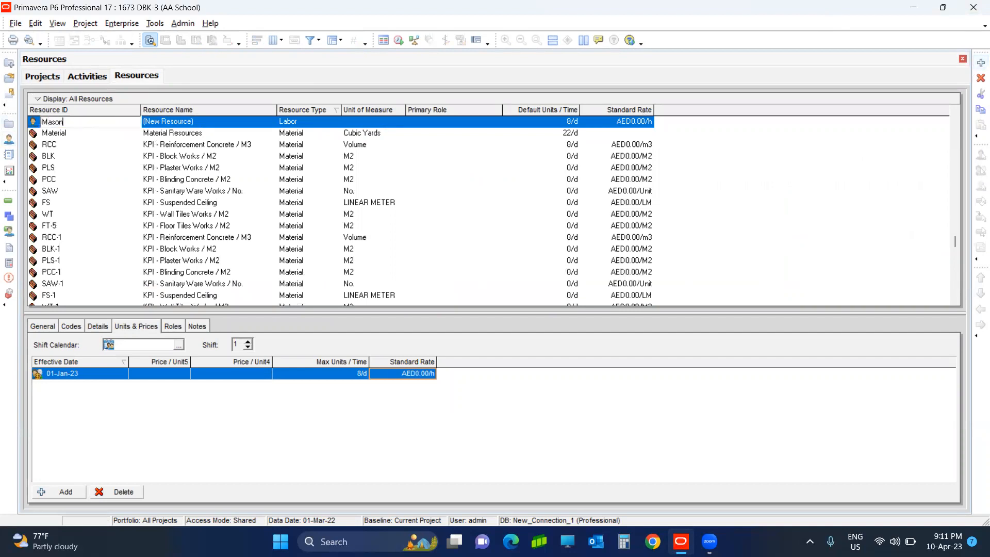
key("Escape")
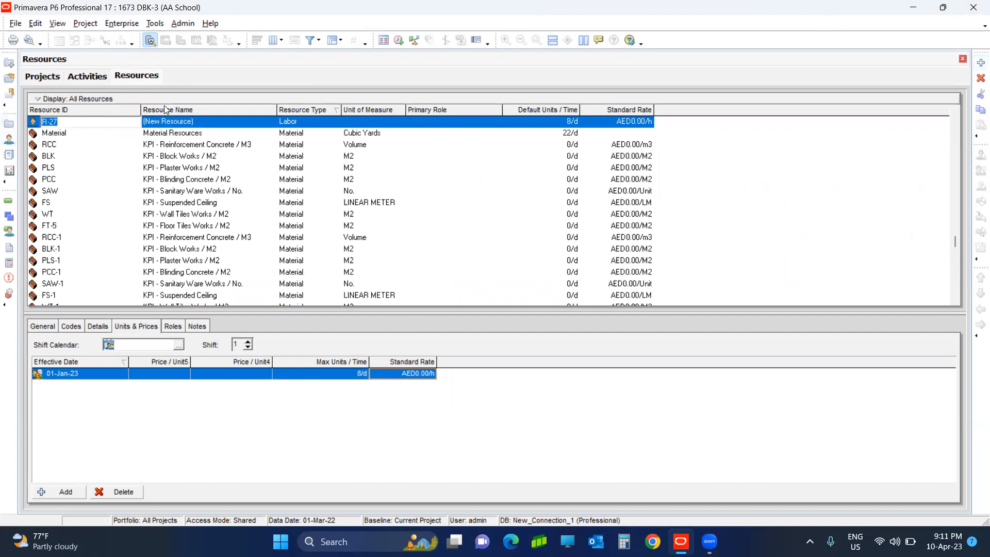
left_click(202, 126)
type("Ma")
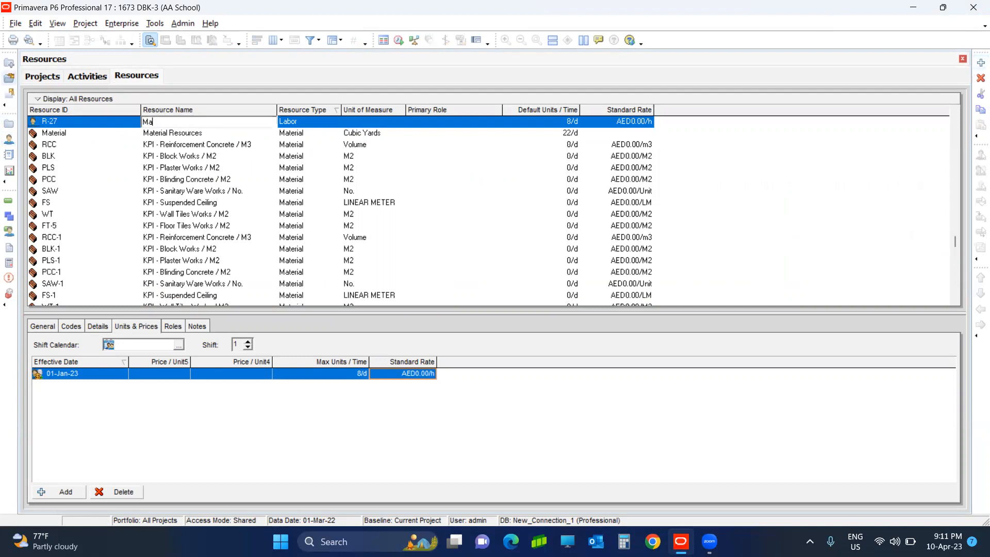
type("son - New")
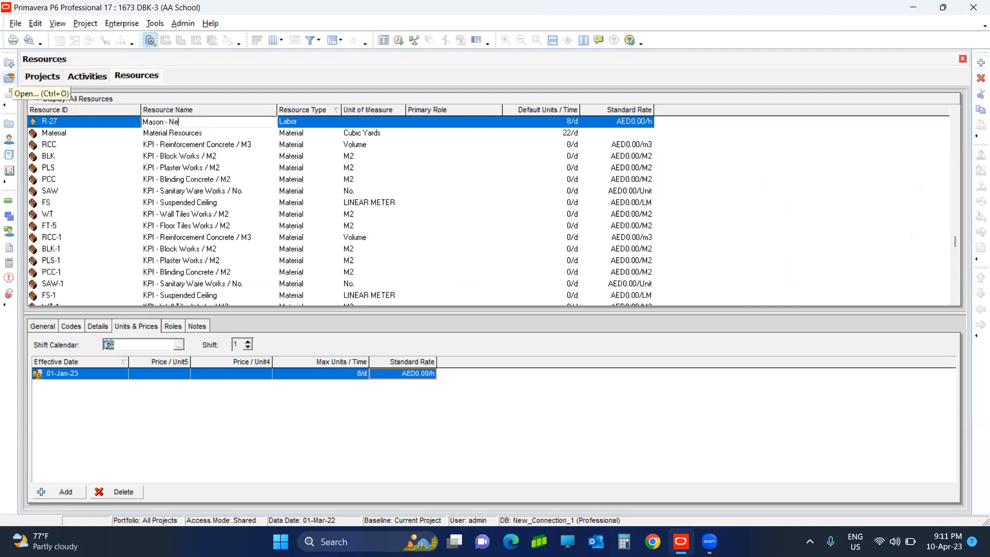
key("Return")
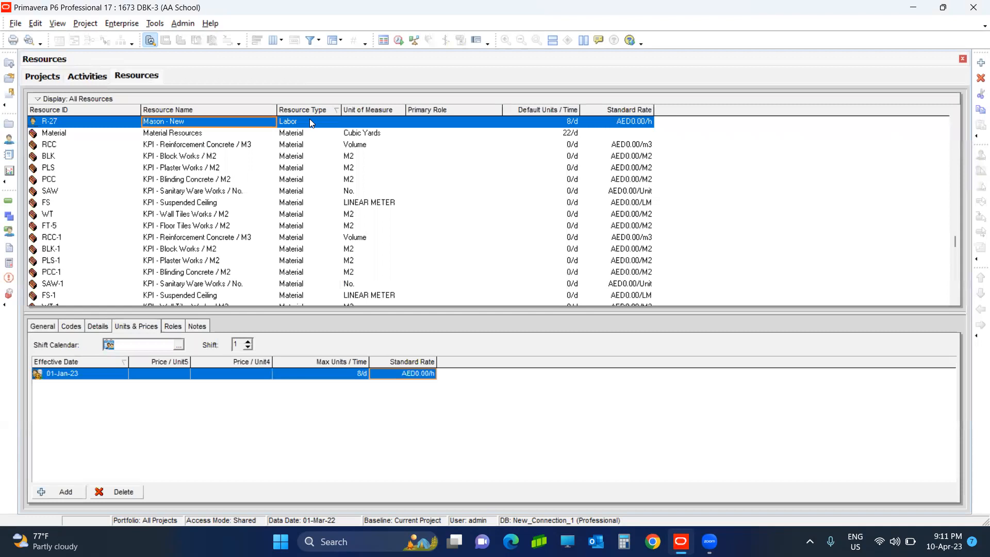
Set the standard rate of the Mason - New resource to AED1.00/h in its units and prices
left_click(537, 121)
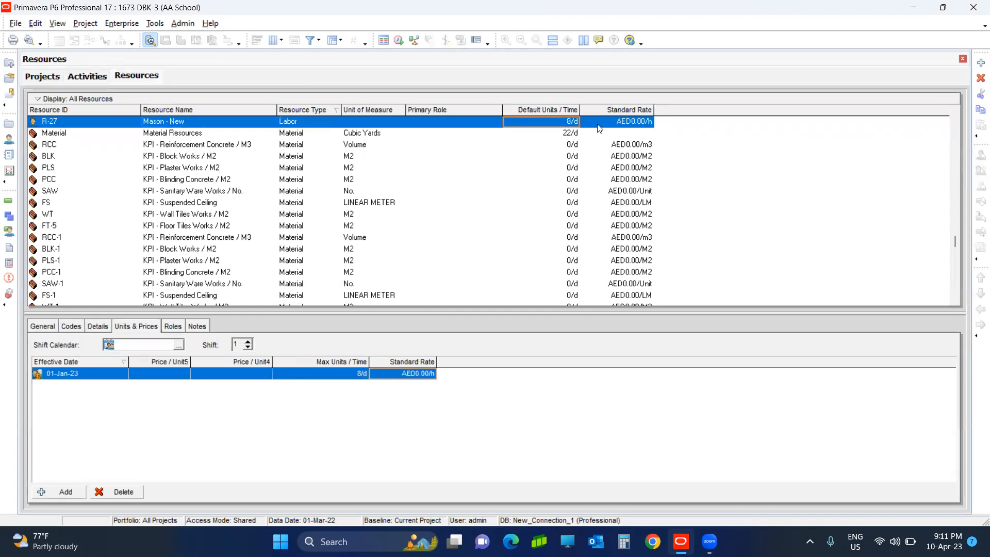
left_click(412, 374)
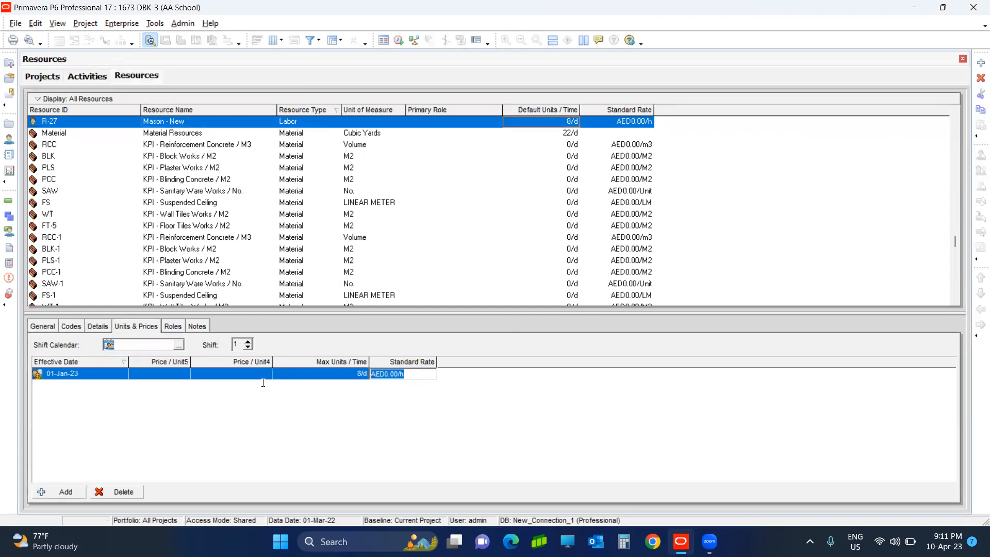
key("Return")
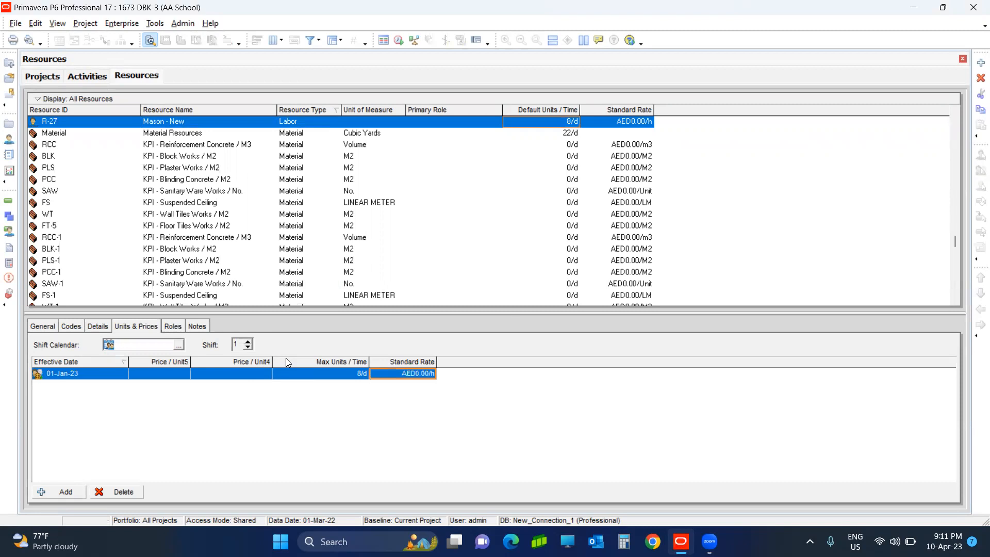
left_click(426, 380)
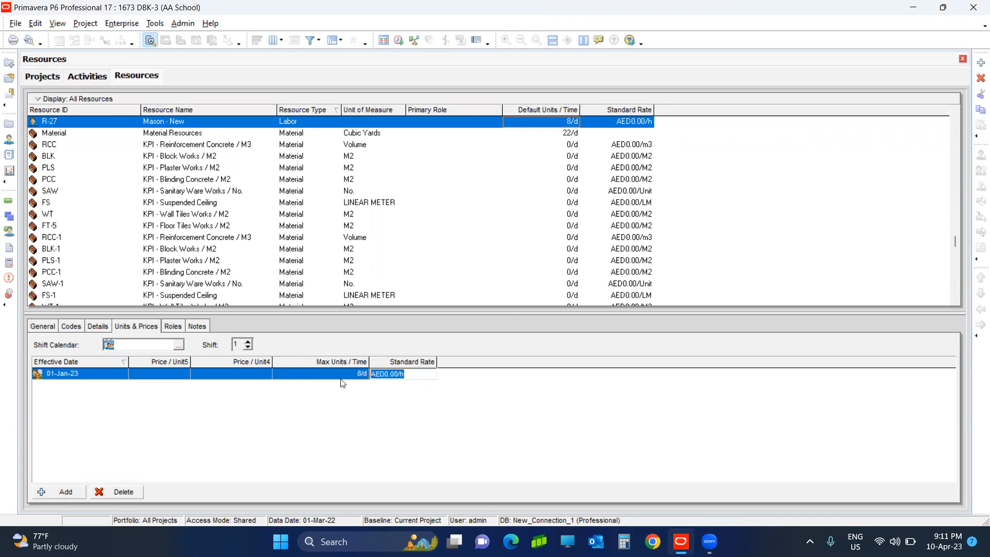
type("1")
key("Return")
Return to the project's activity table and collapse all of its WBS groups
left_click(8, 200)
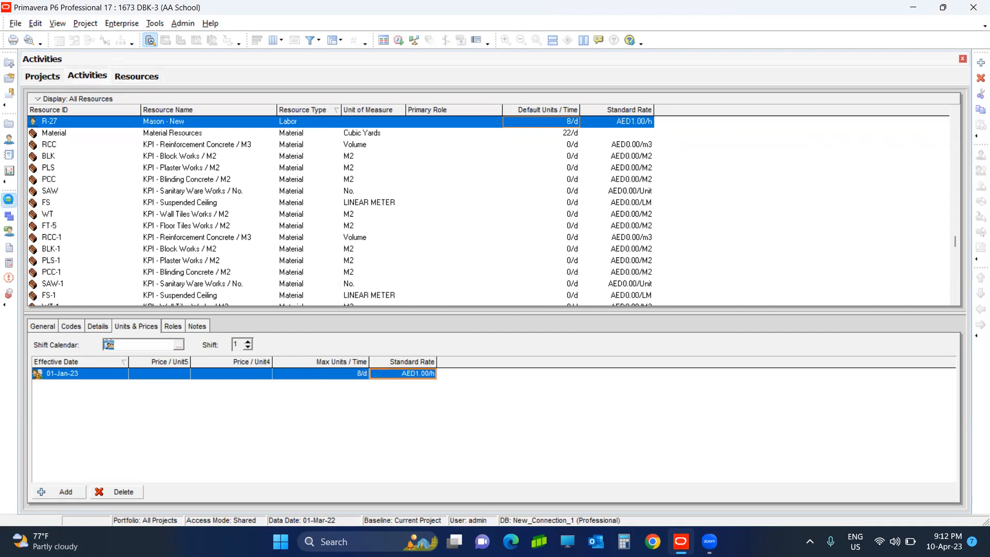
scroll(603, 193, "up", 6)
scroll(603, 193, "up", 3)
left_click_drag(644, 312, 641, 132)
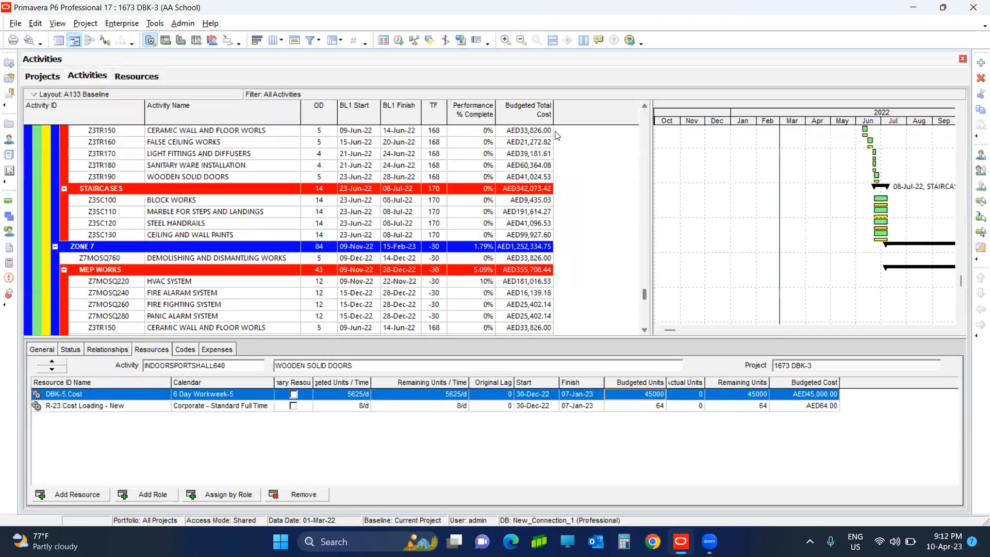
right_click(572, 168)
left_click(619, 454)
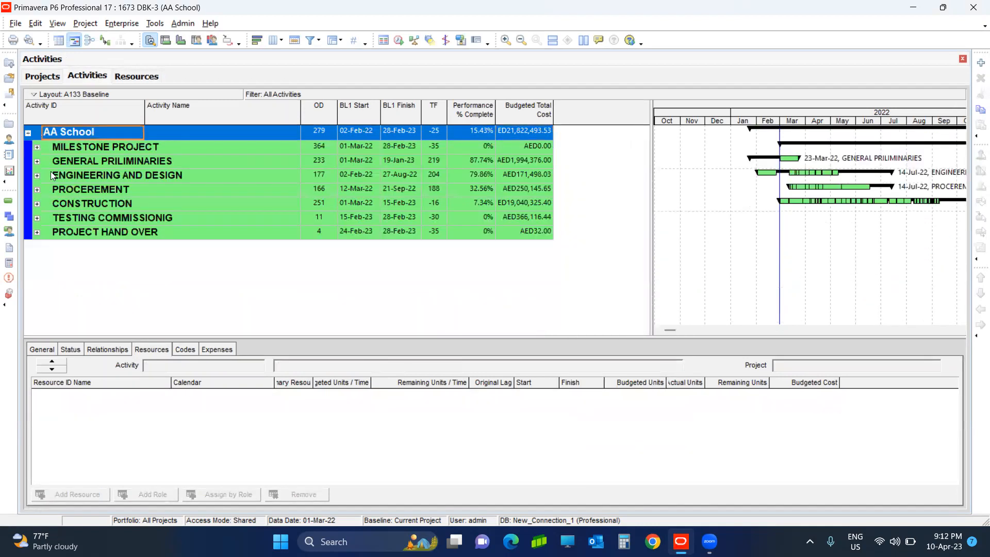
Select the Demolishing and Dismantling Works activity in Stage 1's ZONE1 under Construction and expand all WBS groups
double_click(66, 203)
double_click(79, 217)
double_click(92, 228)
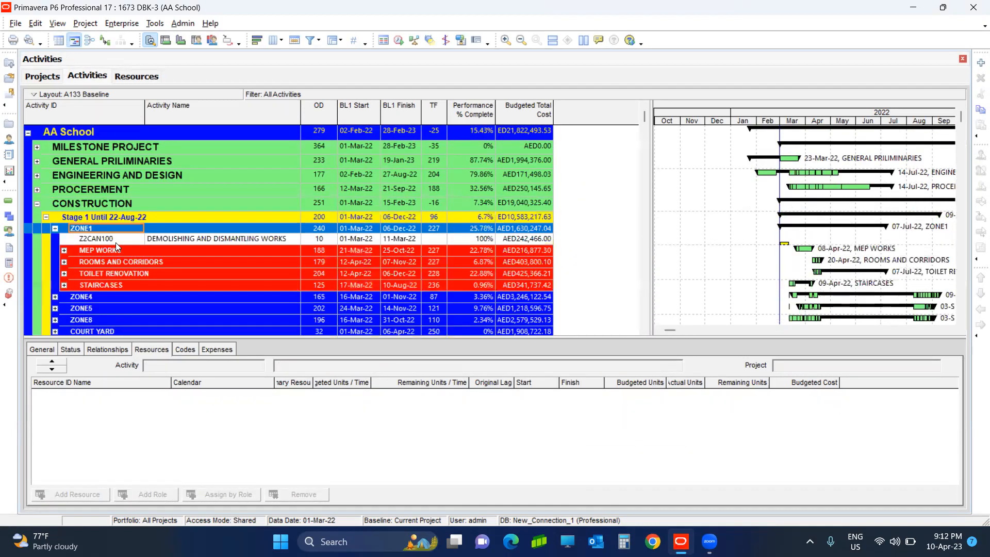
left_click(128, 240)
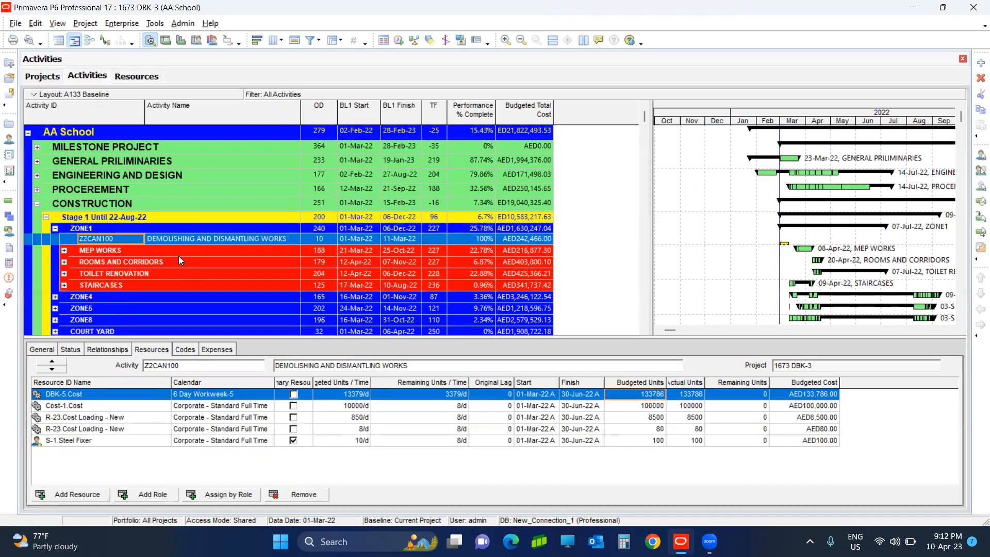
right_click(605, 193)
left_click(660, 465)
scroll(479, 268, "down", 6)
scroll(479, 267, "up", 1)
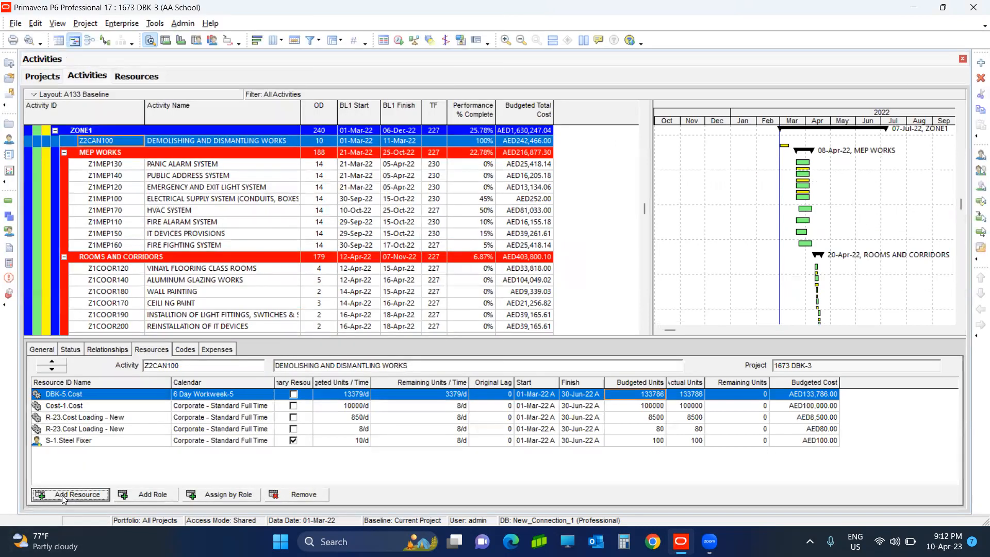
Start adding a resource to the Demolishing and Dismantling Works activity and search the assignable resources for mason
left_click(64, 496)
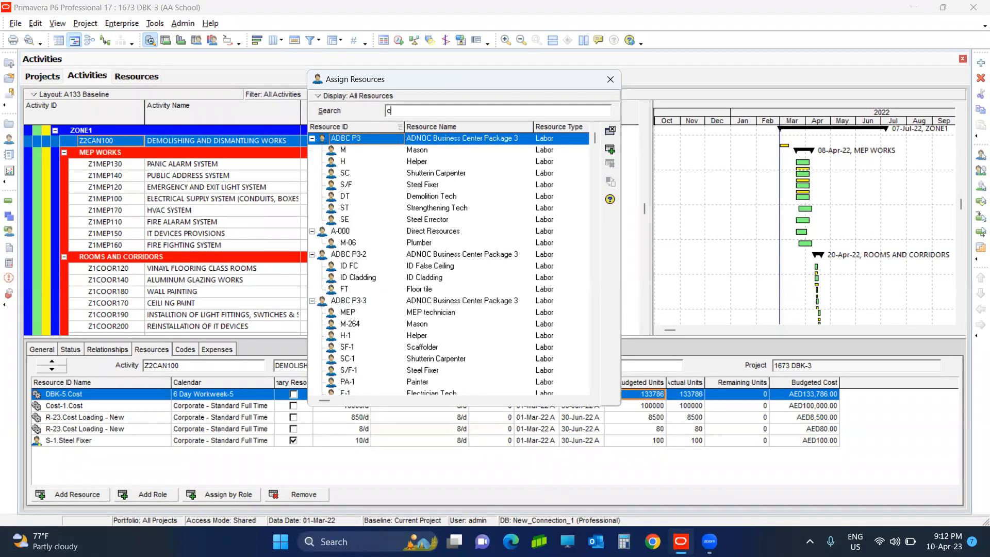
type("lab")
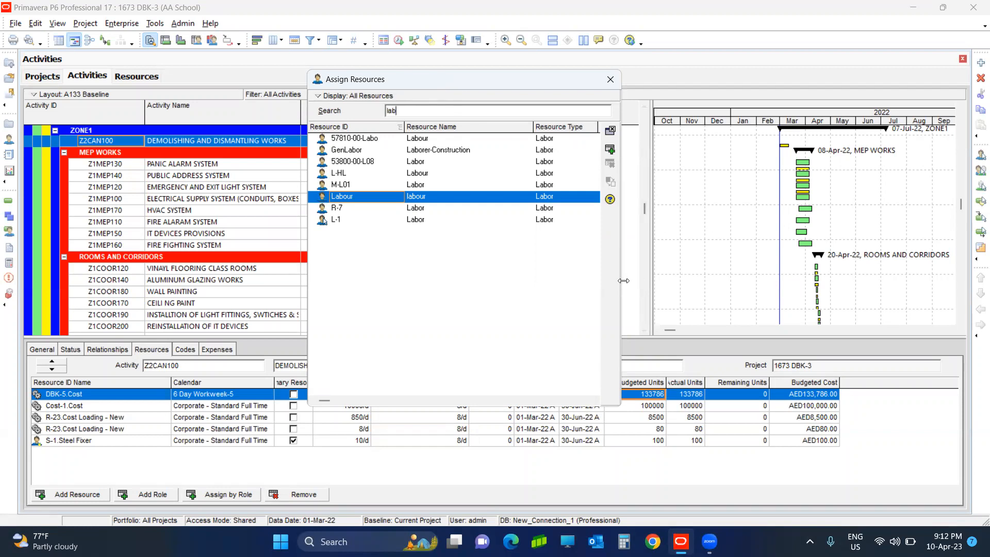
left_click_drag(624, 280, 658, 280)
key("BackSpace")
key("BackSpace")
key("BackSpace")
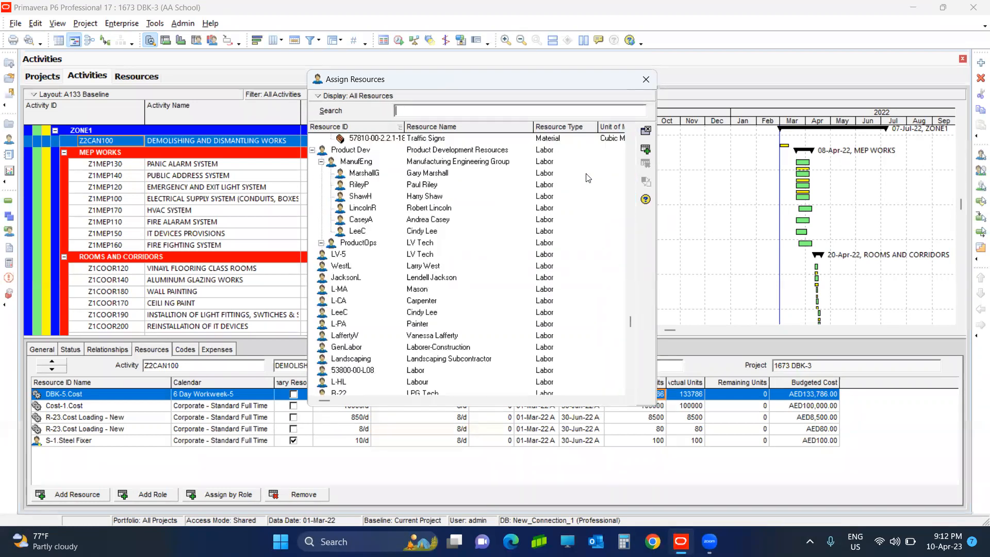
type("mason")
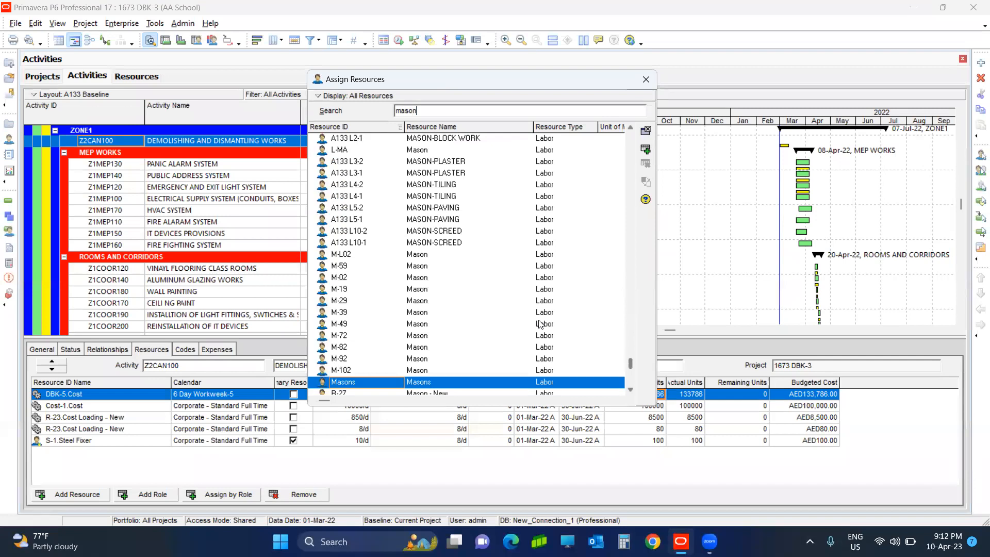
scroll(630, 394, "down", 1)
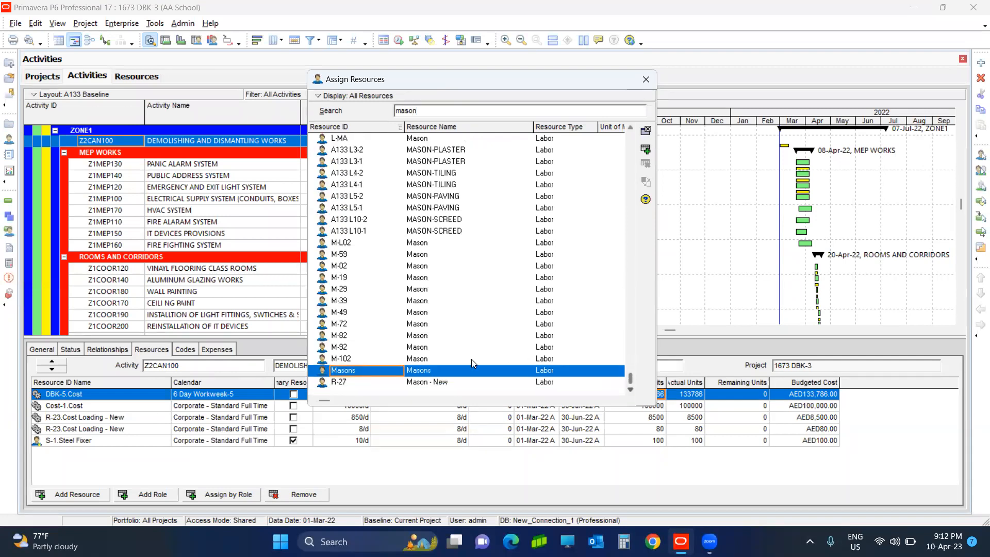
Assign Mason - New to the ZONE1 activities from Demolishing and Dismantling Works through Ceiling Paint and close the assignment window
left_click(431, 382)
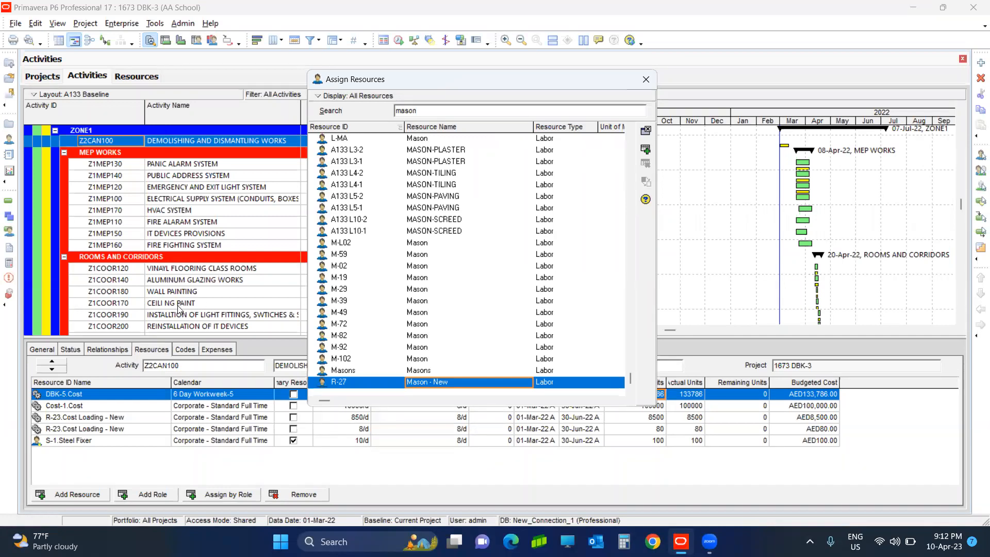
left_click(177, 306, "shift")
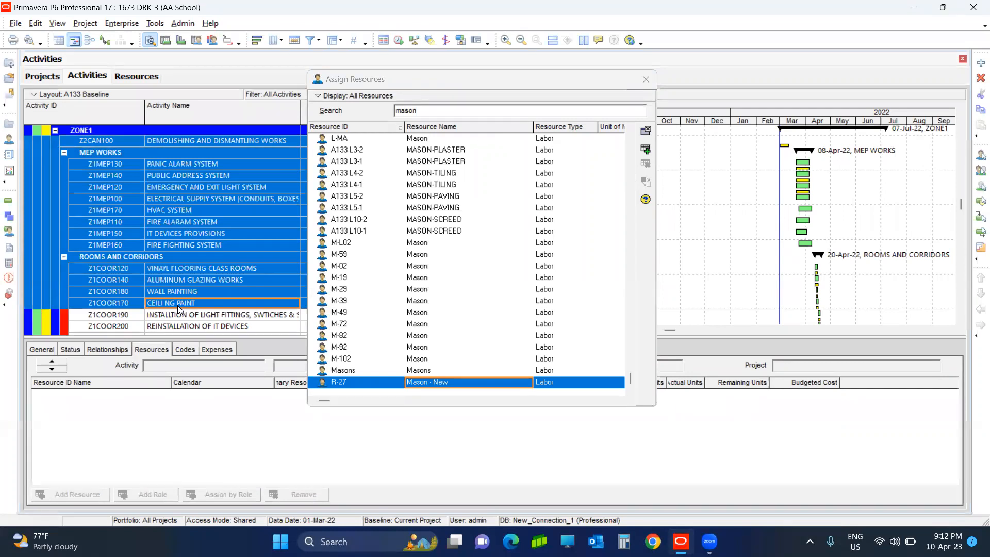
left_click(485, 382)
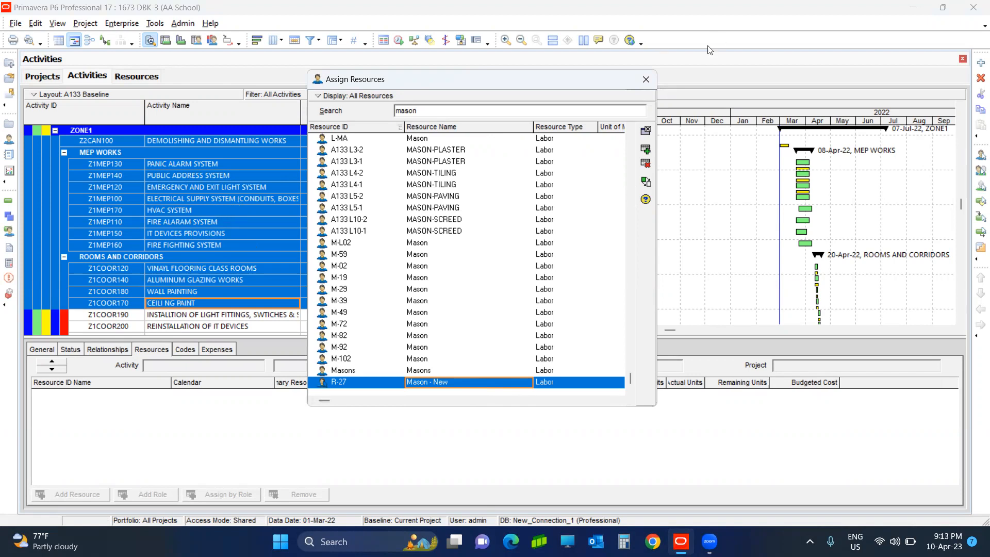
left_click(645, 79)
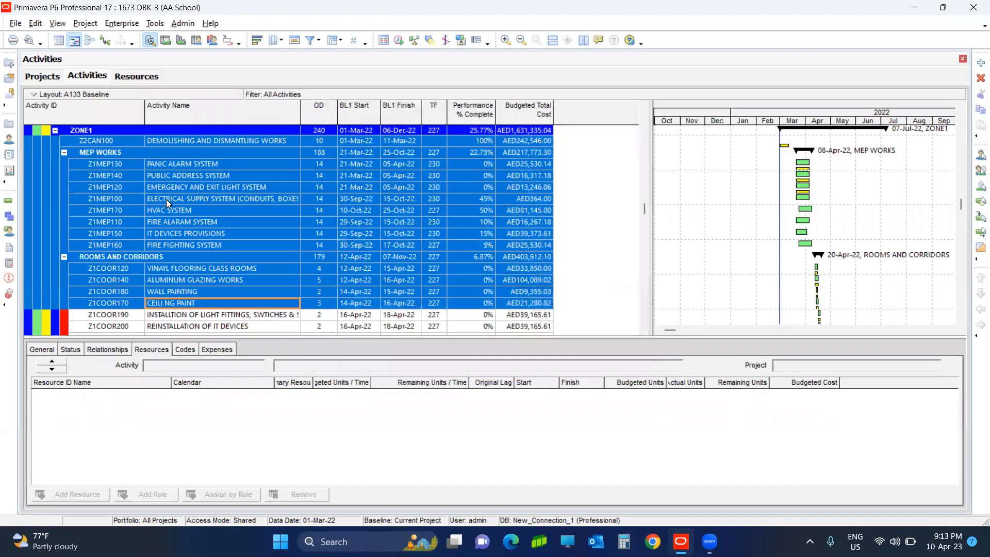
Set the budgeted units of Mason - New on ZONE1's Electrical Supply System activity to 20000
left_click(167, 200)
left_click(100, 417)
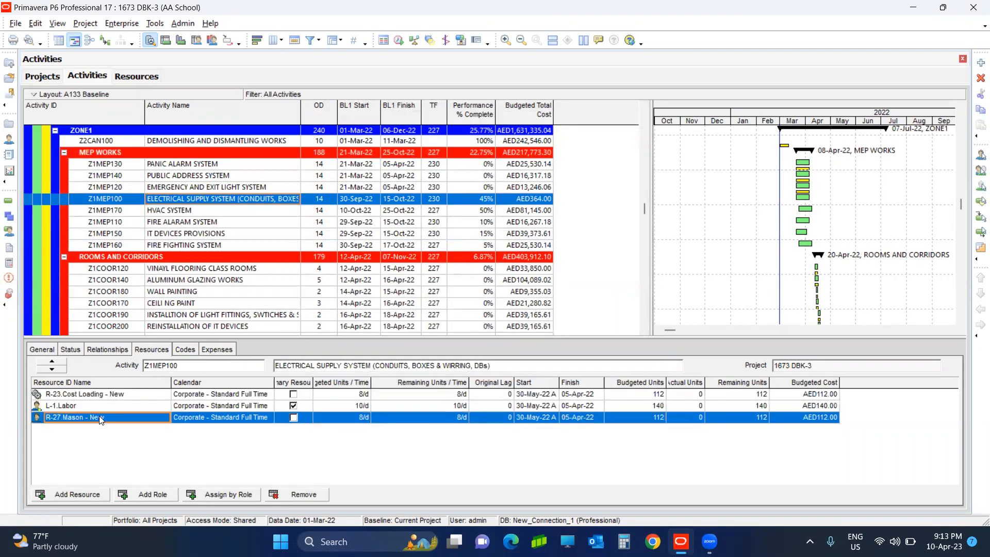
left_click(210, 417)
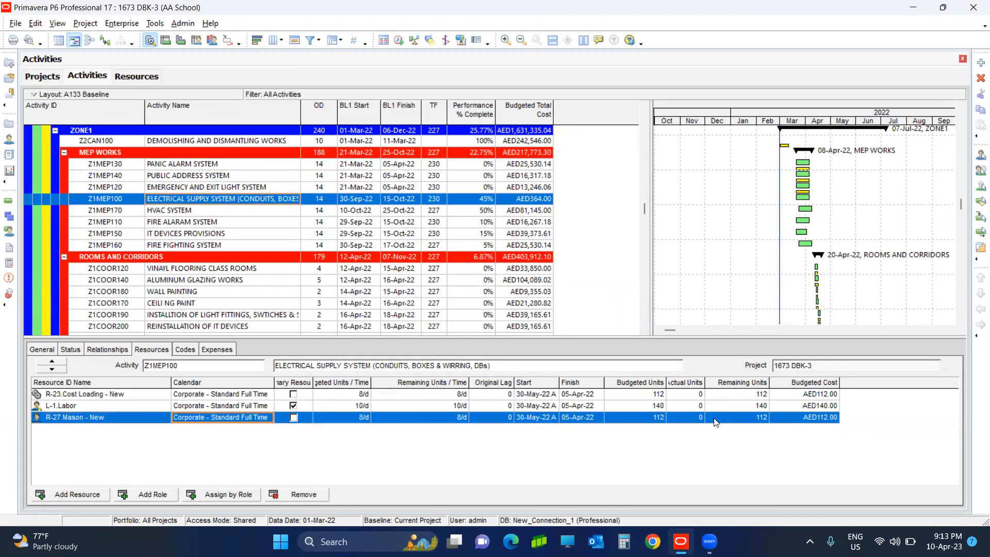
left_click(645, 417)
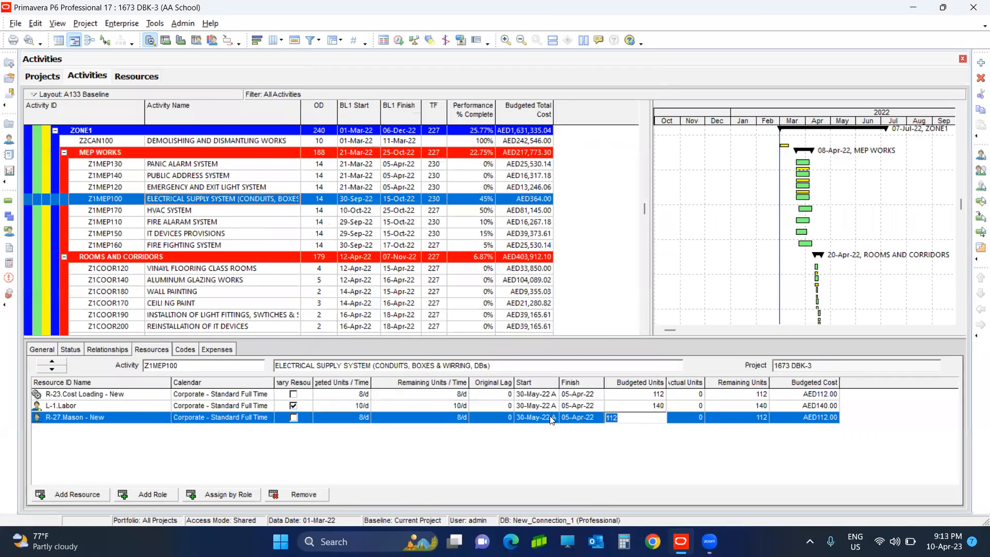
type("20000")
key("Return")
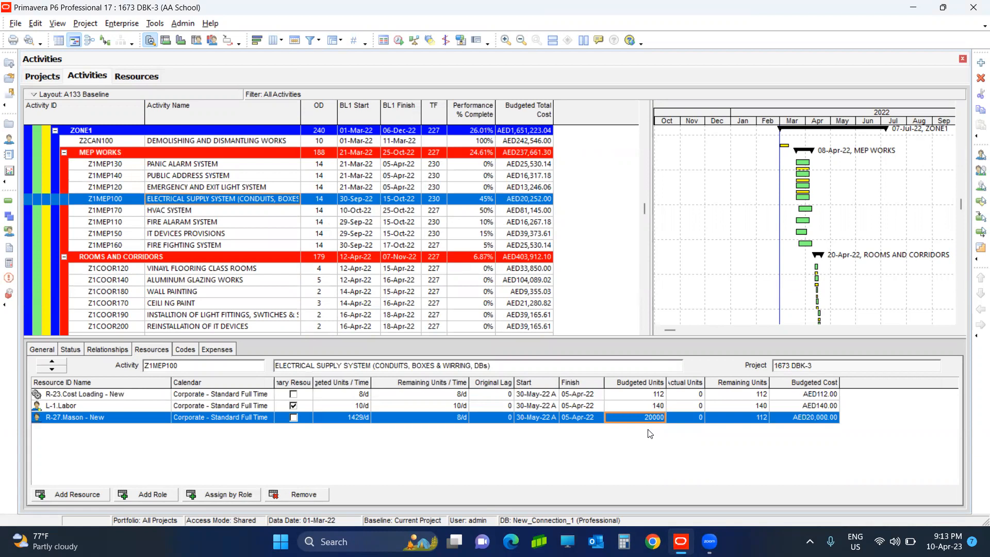
Find Budgeted Labor Units among the available columns shown as a flat list and add it to the activity table
left_click(283, 42)
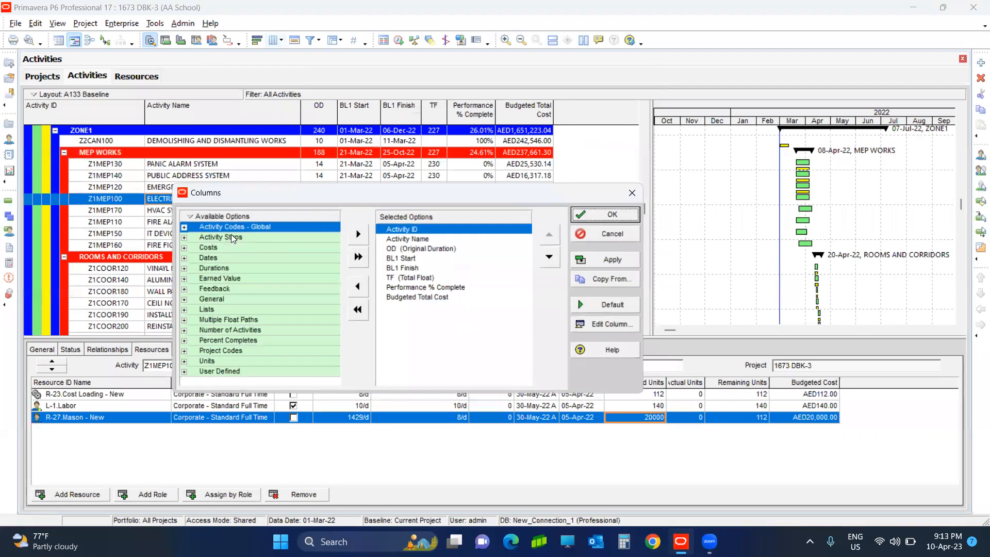
left_click(237, 219)
mouse_move(281, 267)
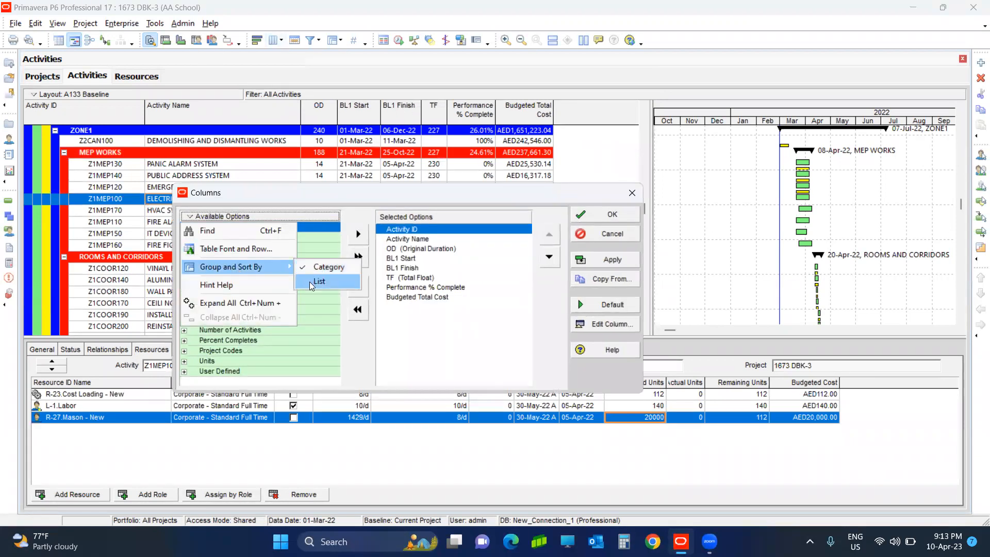
left_click(311, 281)
left_click(246, 230)
type("budgeted labor units")
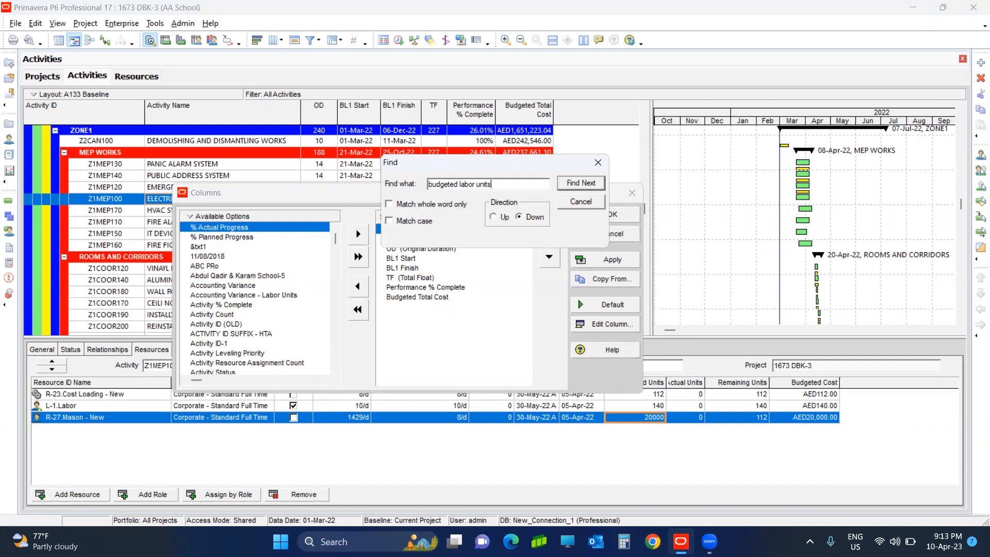
key("Return")
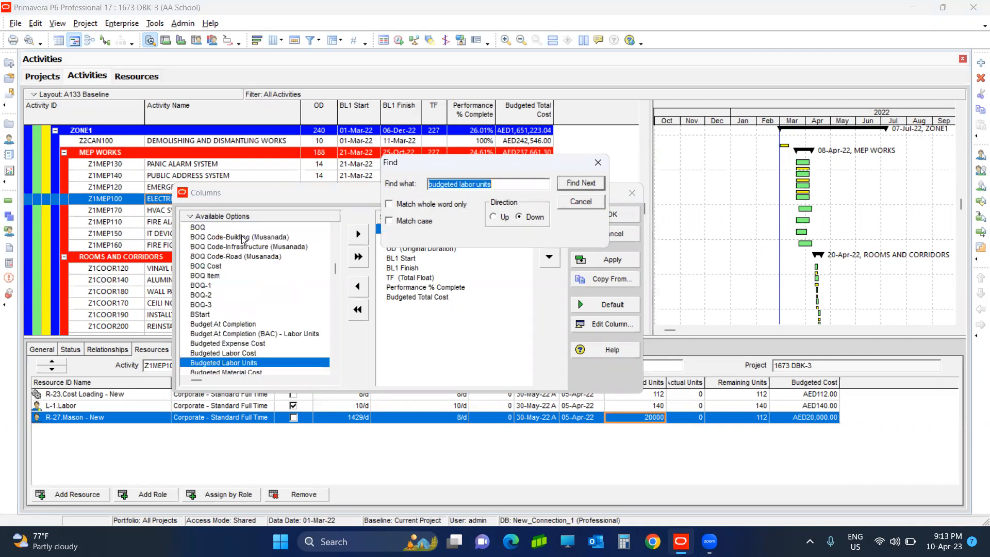
left_click_drag(221, 362, 413, 346)
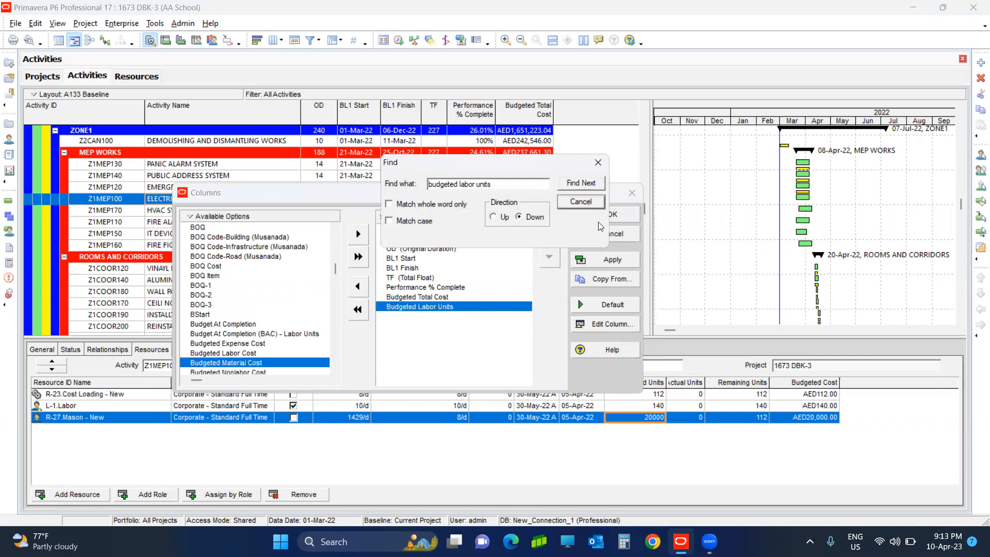
left_click(587, 204)
left_click(606, 258)
left_click(602, 214)
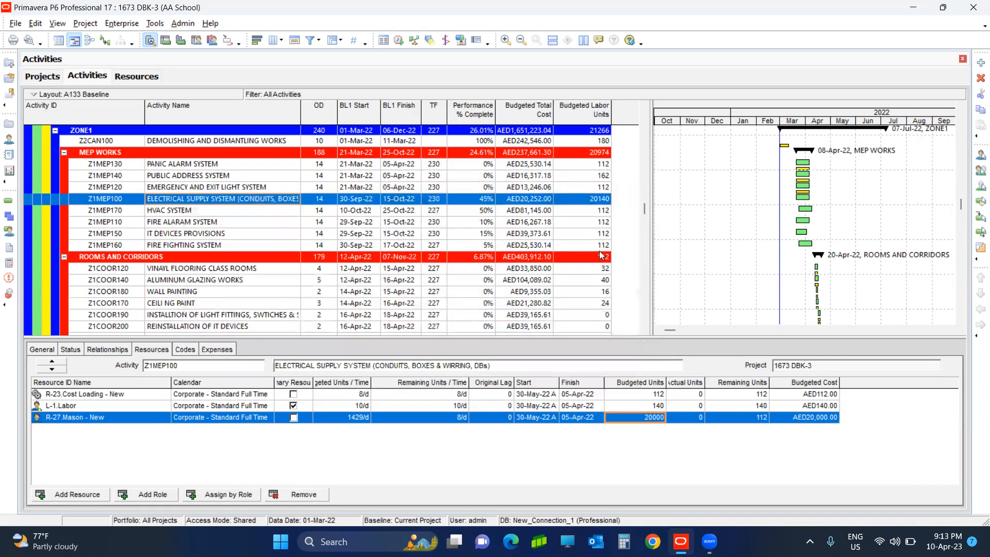
Set the budgeted units of Mason - New on ZONE1's Electrical Supply System activity to 55000 and check its labor units and cost
left_click(648, 418)
type("55000")
key("Return")
left_click(587, 200)
left_click(524, 199)
Change the budgeted units of Mason - New on the Electrical Supply System activity to 90000 and compare its labor units with its total cost
left_click(644, 417)
type("9")
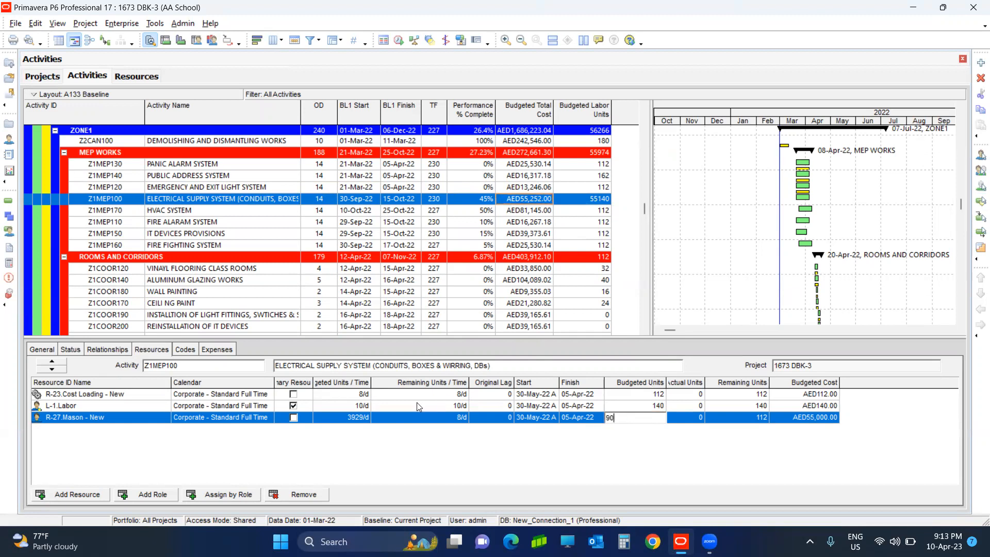
key("Return")
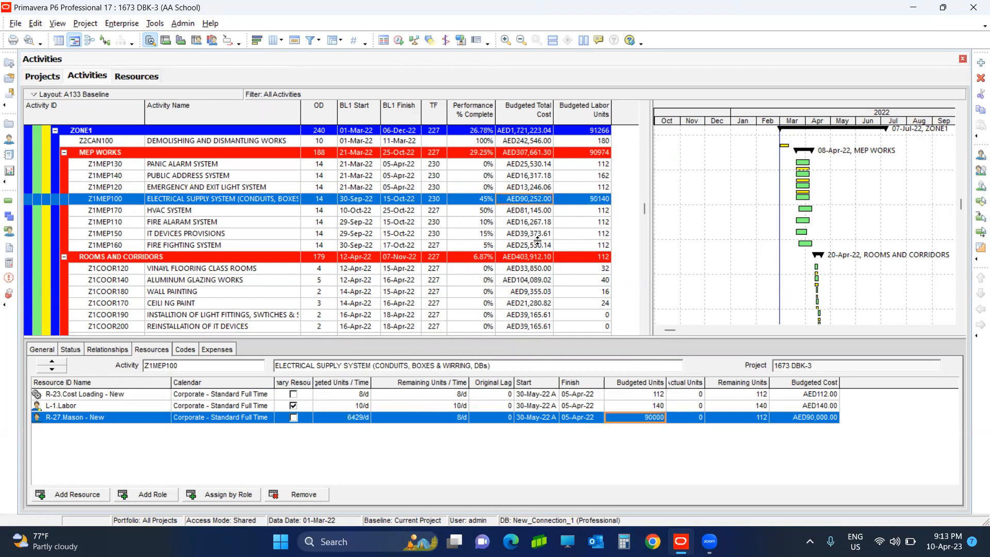
left_click(594, 198)
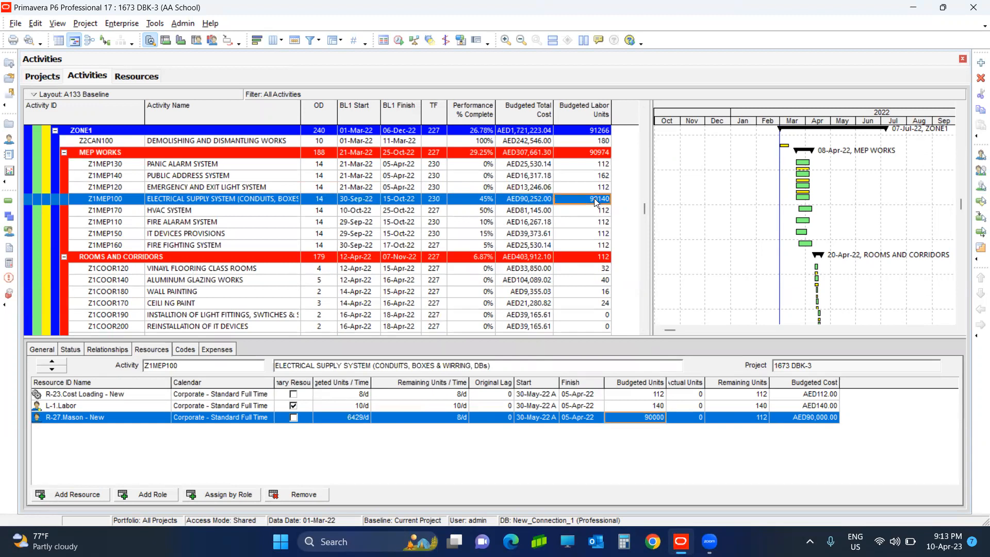
left_click(519, 200)
left_click(583, 201)
mouse_move(144, 107)
left_mouse_down()
mouse_move(126, 110)
mouse_move(141, 110)
left_mouse_up()
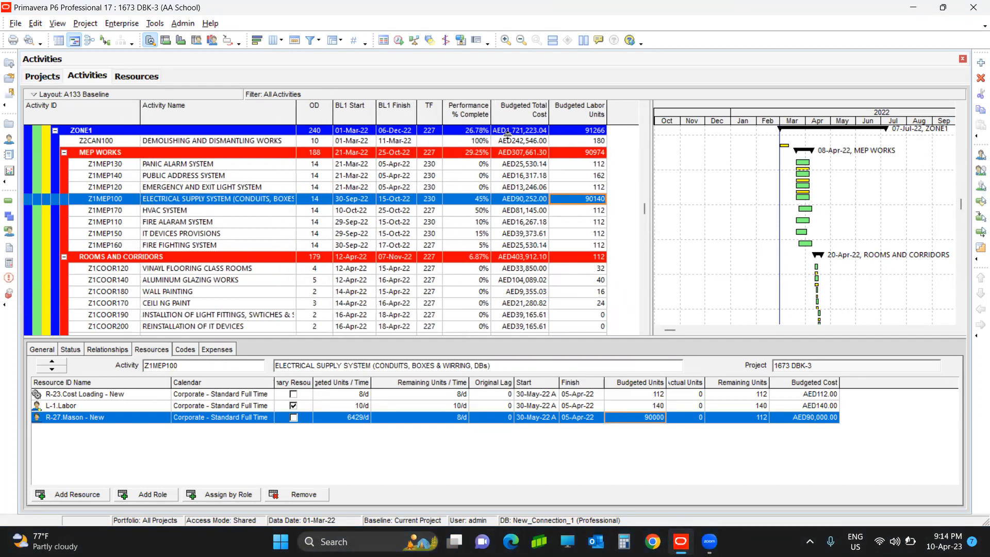
Start a new report from the Administration & Security report group with Activities as its only subject area
left_click(8, 155)
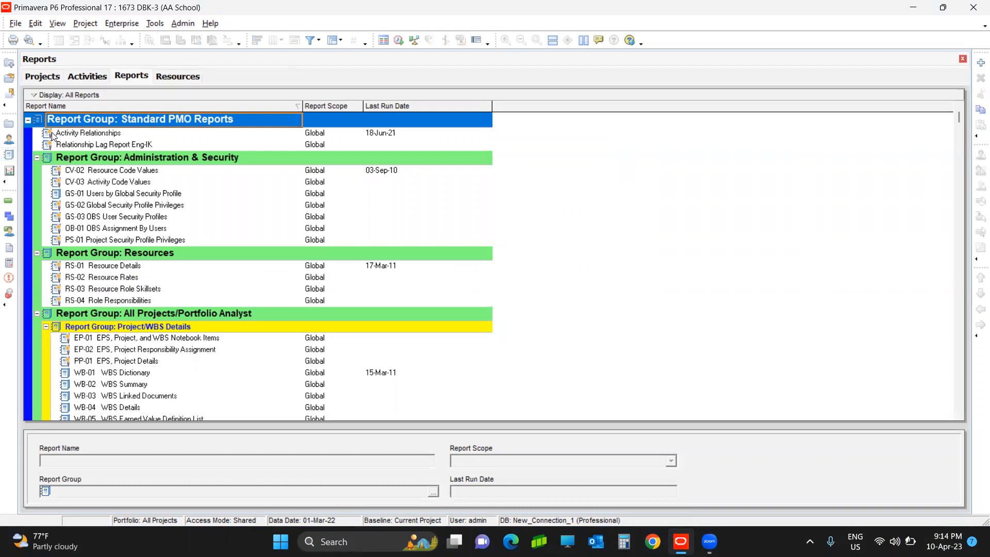
left_click(108, 157)
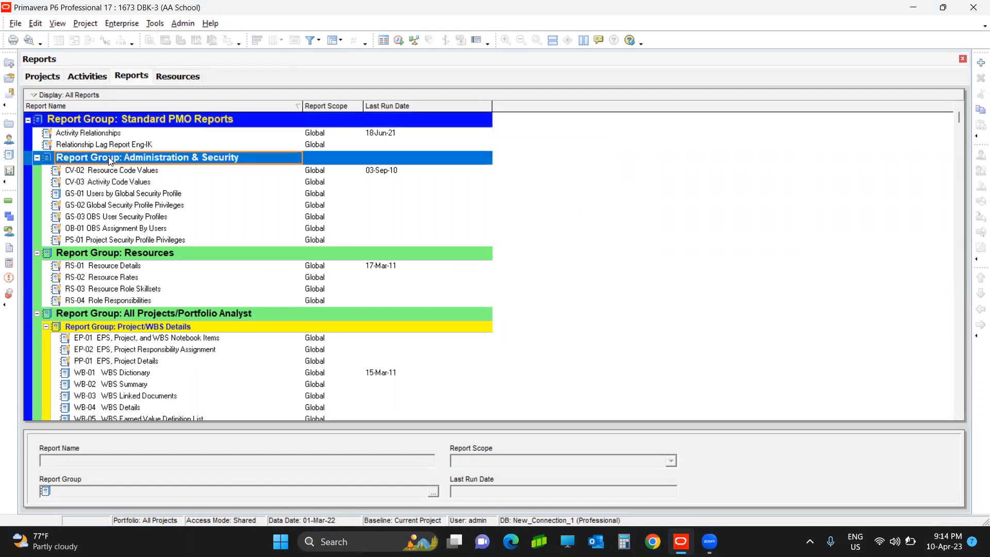
left_click(977, 63)
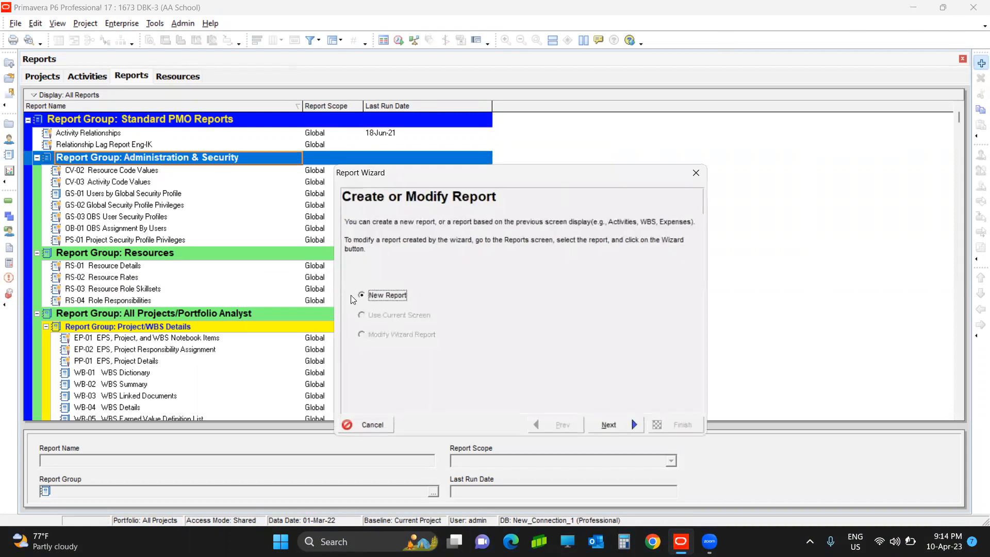
left_click(610, 423)
left_click(369, 278)
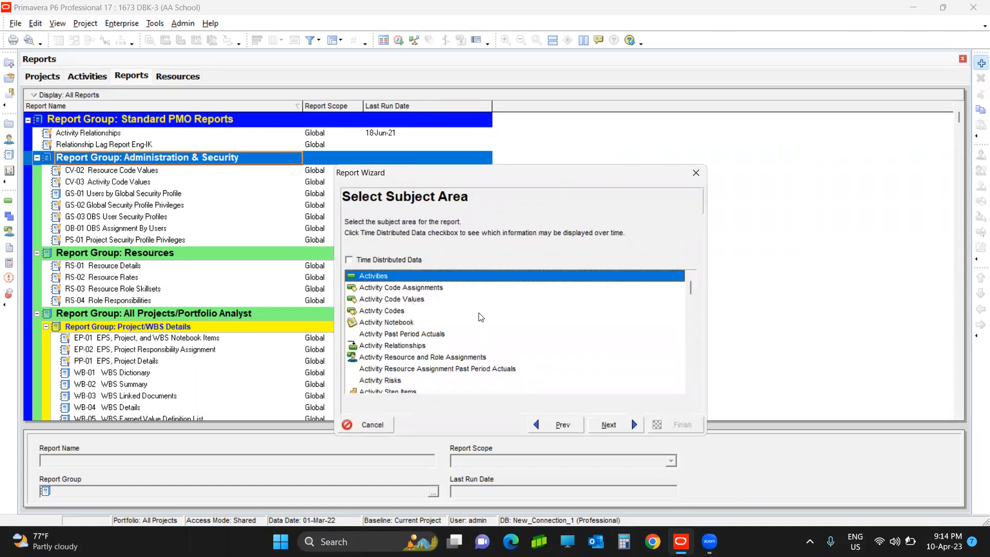
left_click(605, 425)
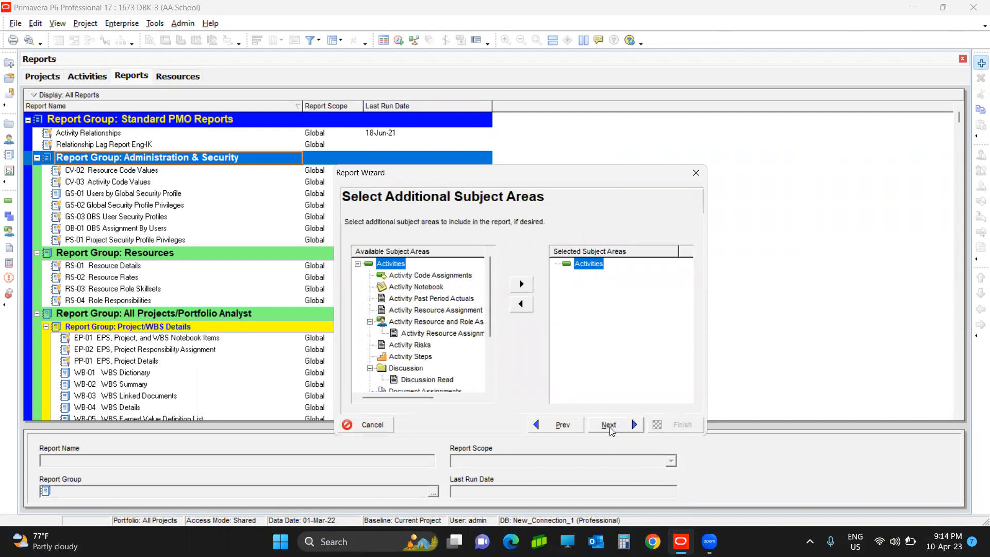
left_click(610, 425)
Open the report's column selection, show the available columns as a flat list and search them for predecessor
left_click(557, 286)
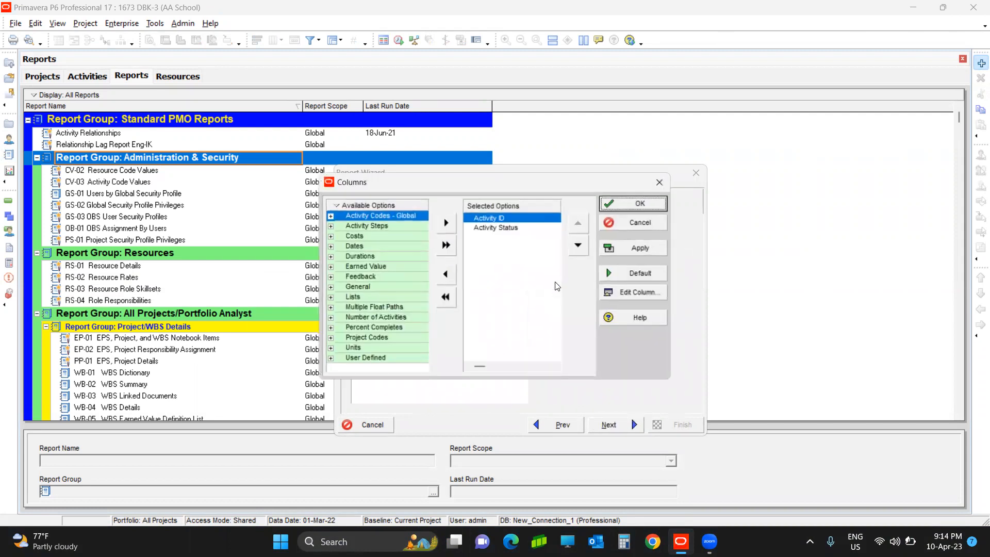
left_click(493, 227)
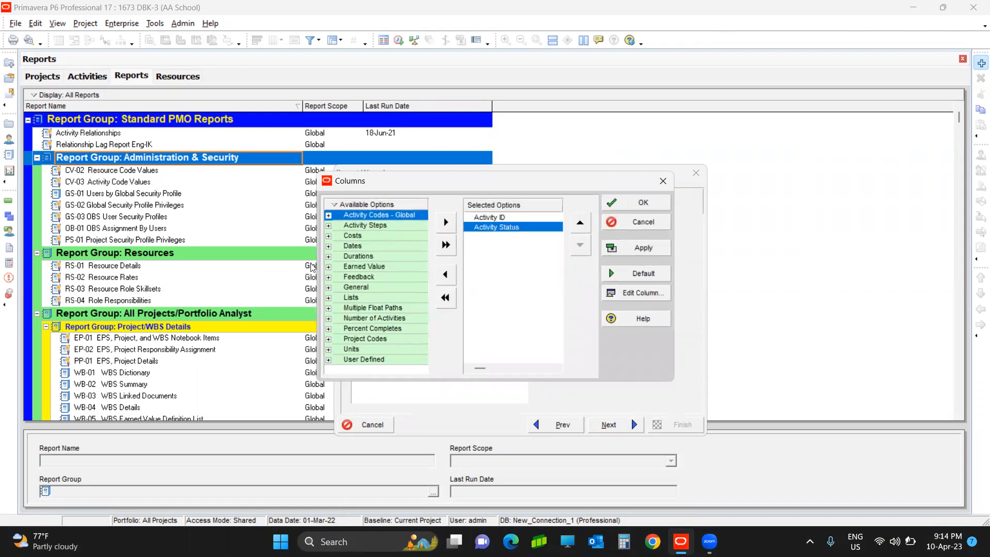
left_click(347, 204)
mouse_move(382, 258)
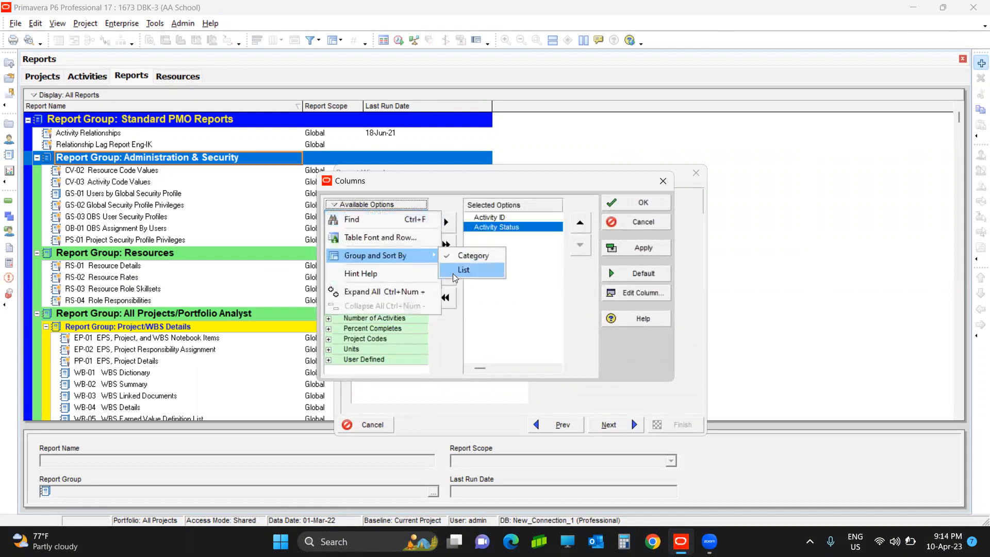
left_click(455, 274)
left_click(375, 205)
left_click(378, 222)
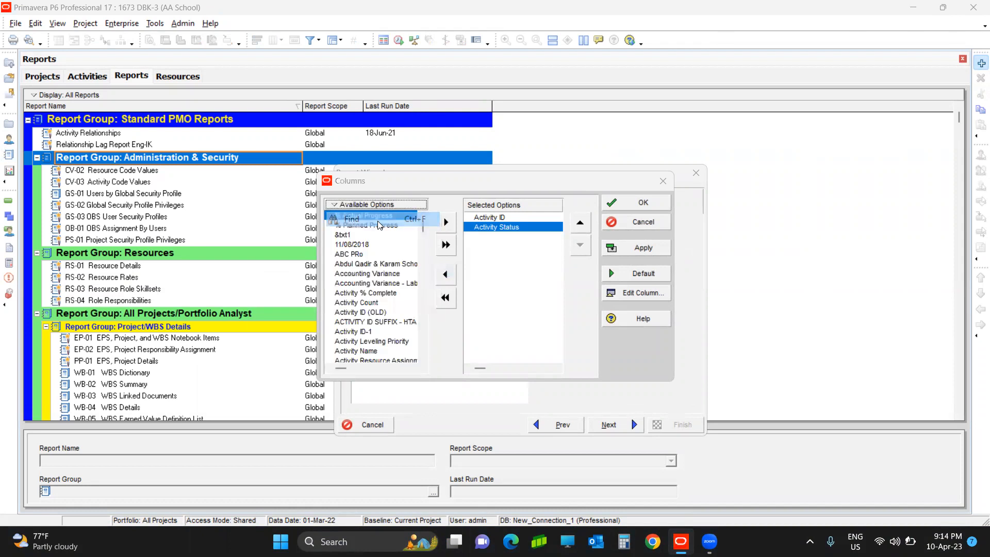
type("predec")
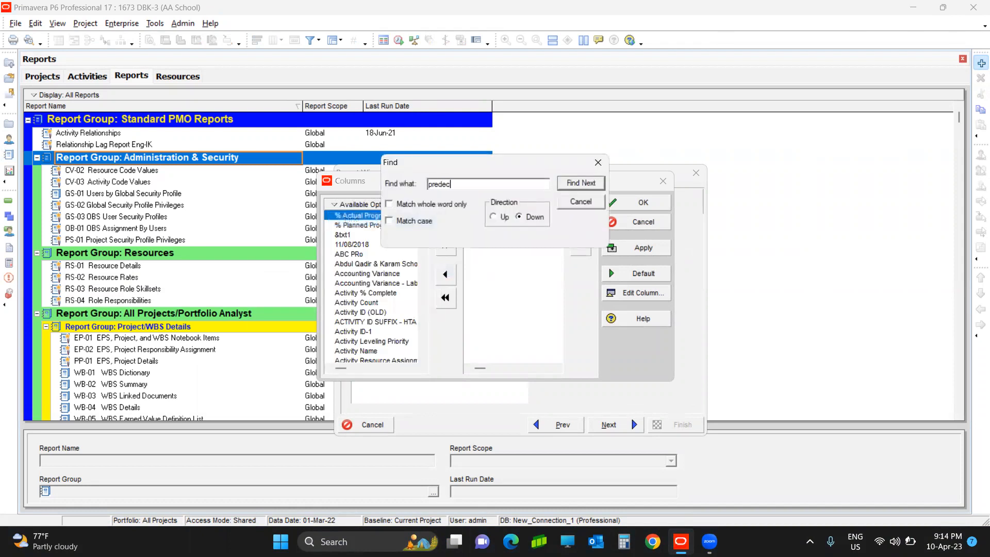
type("essor")
key("Return")
key("Return")
key("BackSpace")
left_click(581, 202)
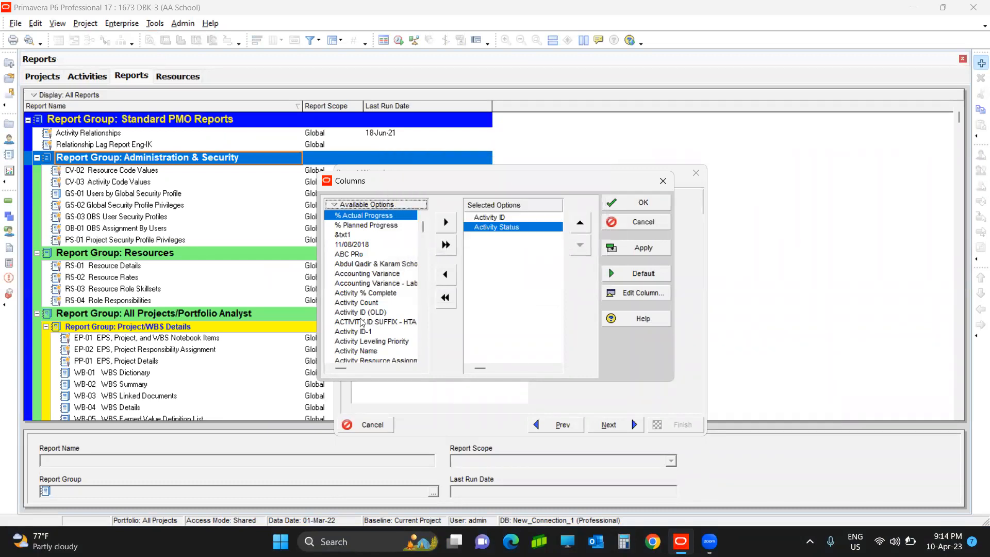
Add Activity Count and Activity Name to the report's columns and move Activity Status to the end of the list
left_click(364, 304)
left_click_drag(386, 307, 492, 258)
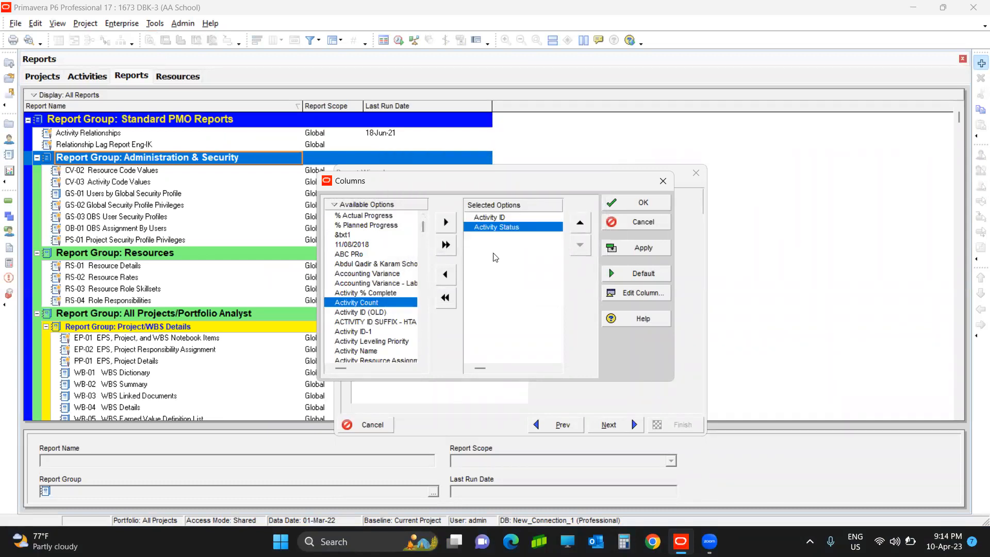
left_click(372, 342)
left_click_drag(514, 322, 514, 325)
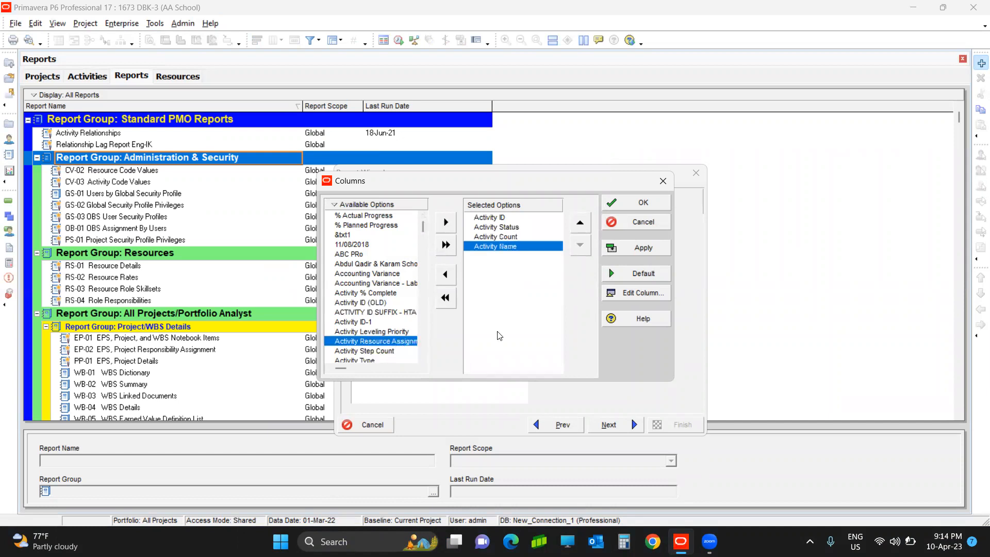
left_click(509, 227)
left_click(580, 245)
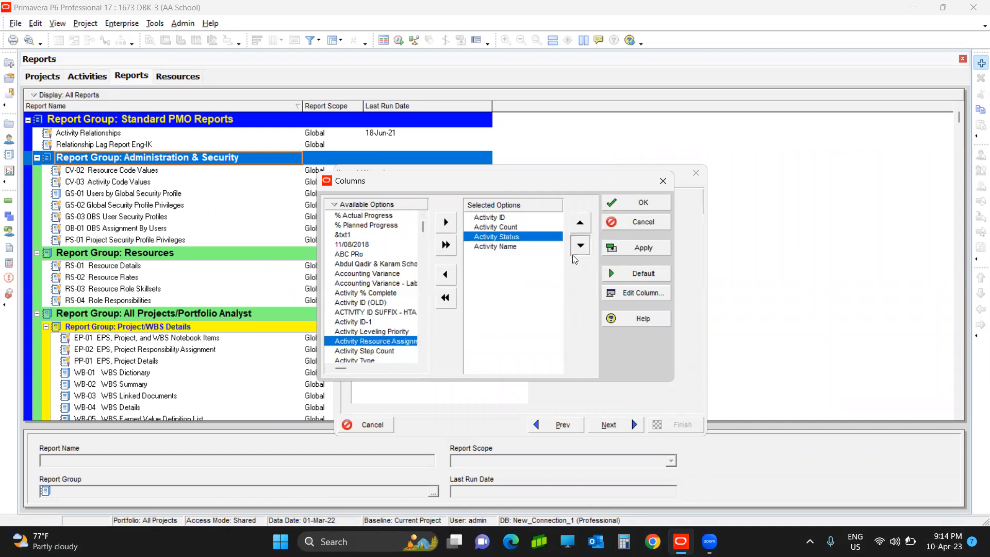
left_click(580, 245)
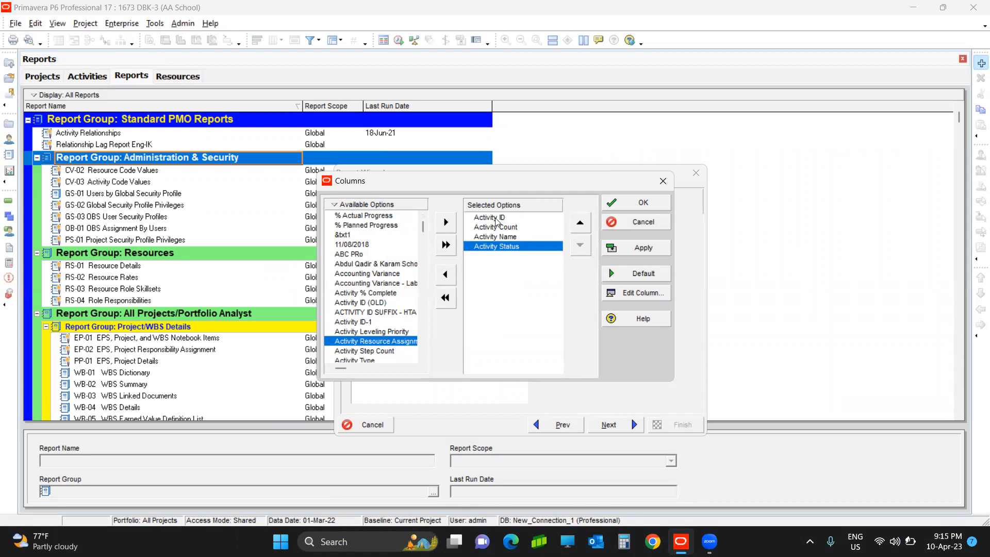
left_click(506, 228)
left_click(513, 246)
left_click(634, 202)
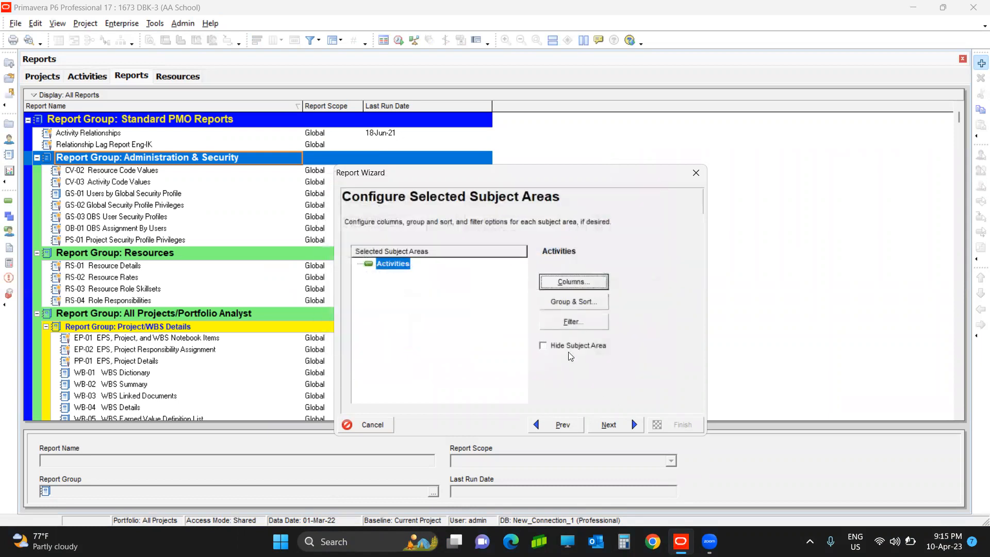
Group the report's activities by WBS and apply the grouping
left_click(572, 302)
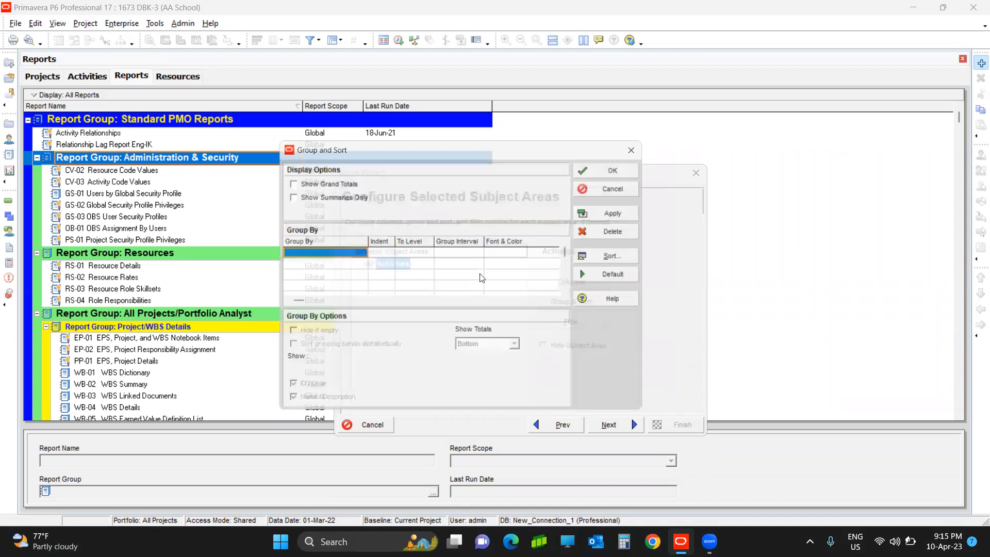
left_click(306, 254)
left_click(306, 258)
left_click(637, 217)
left_click(634, 172)
Leave the report's filter empty and advance the wizard until the report is generated
left_click(578, 323)
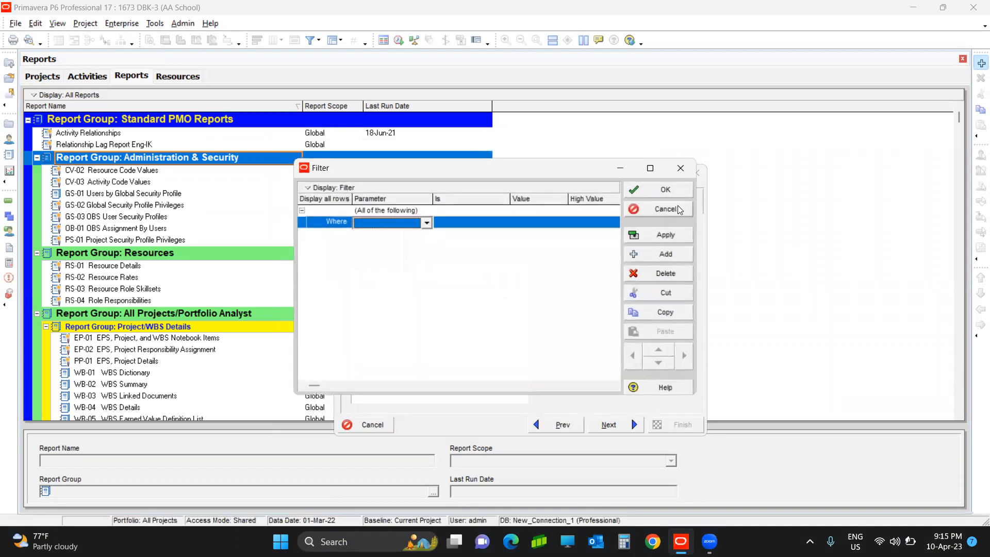
left_click(664, 186)
left_click(633, 425)
left_click(623, 428)
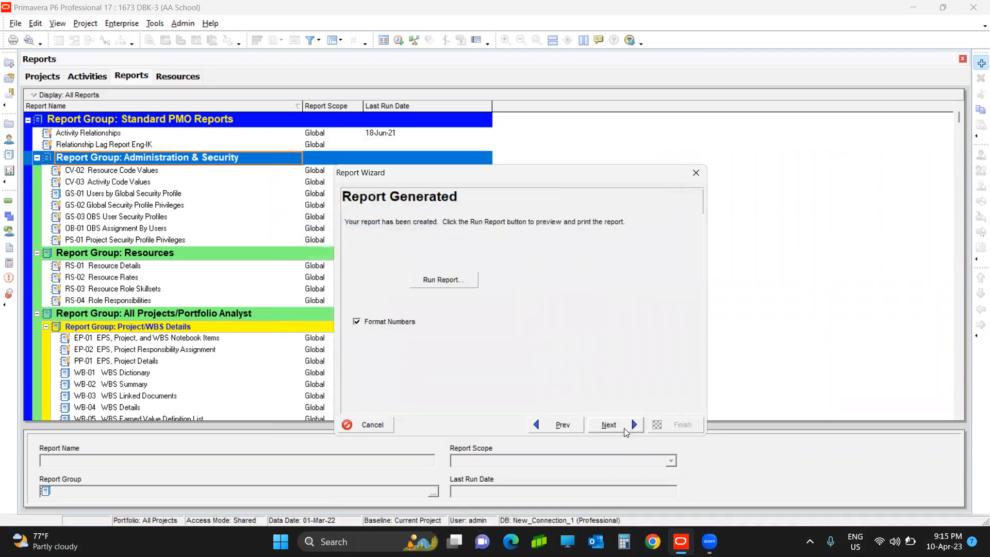
Run the report as a print preview, look through its pages, and discard the report wizard
left_click(449, 284)
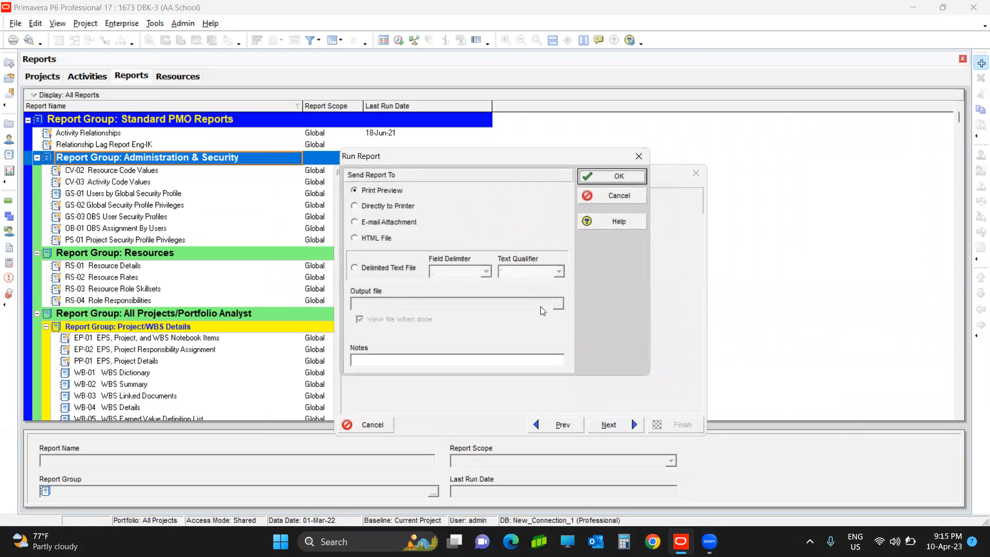
left_click(608, 177)
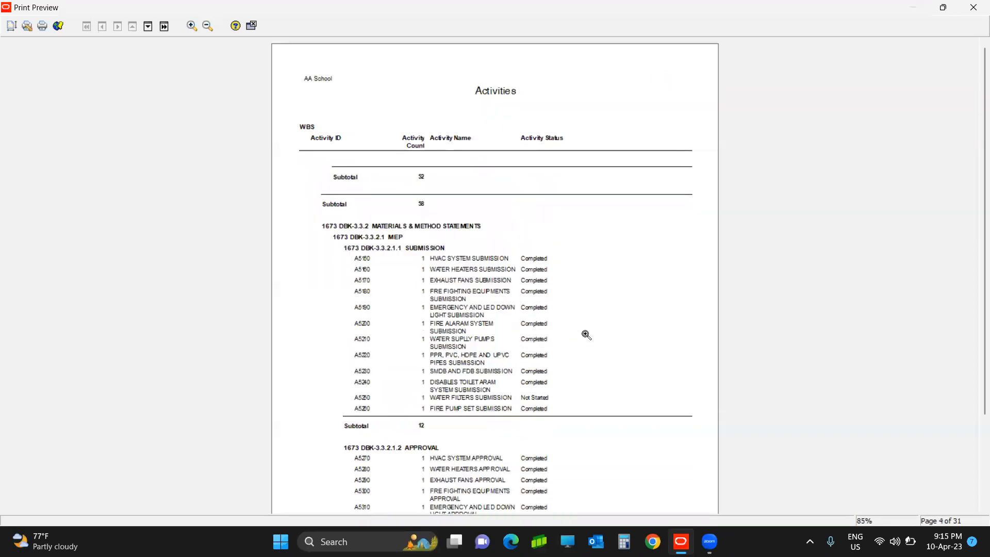
left_click(973, 7)
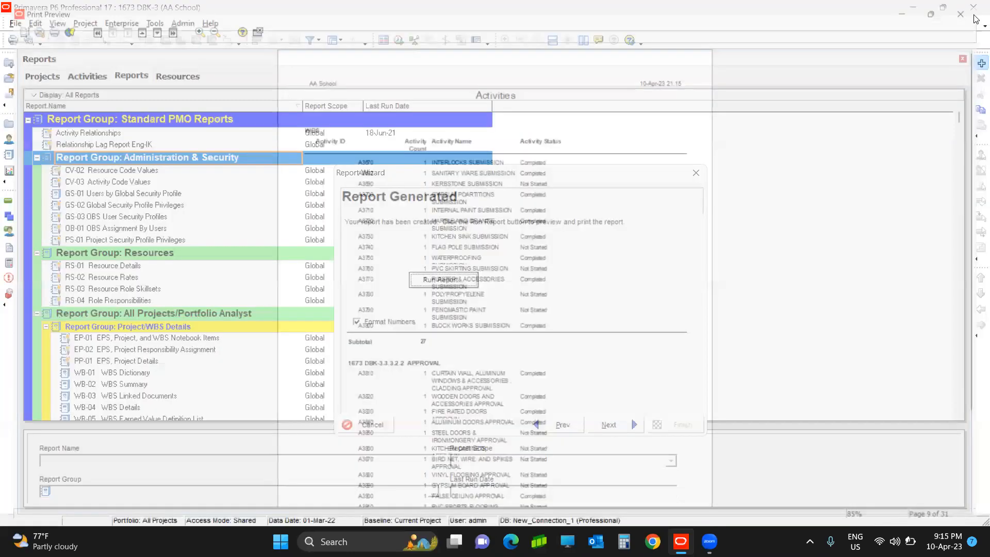
left_click(696, 173)
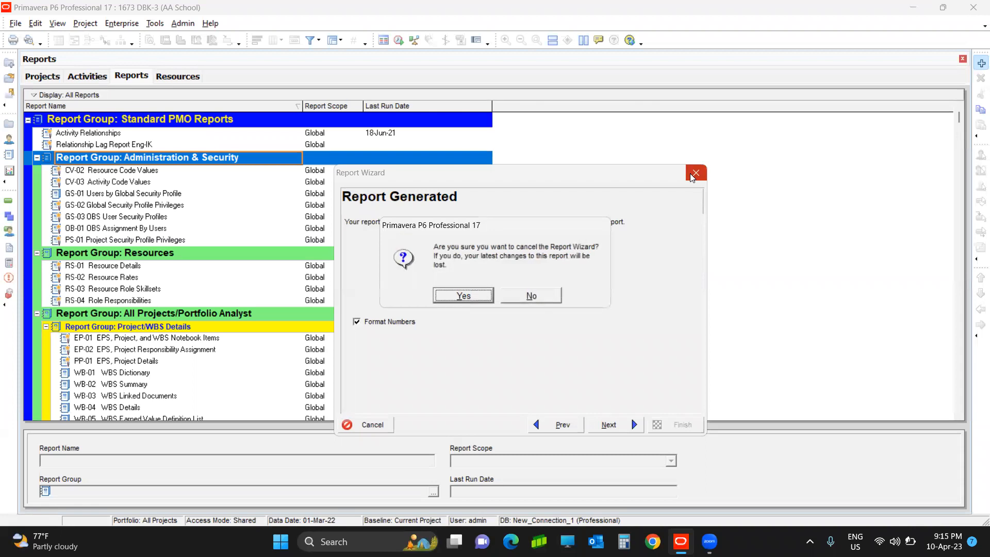
left_click(464, 296)
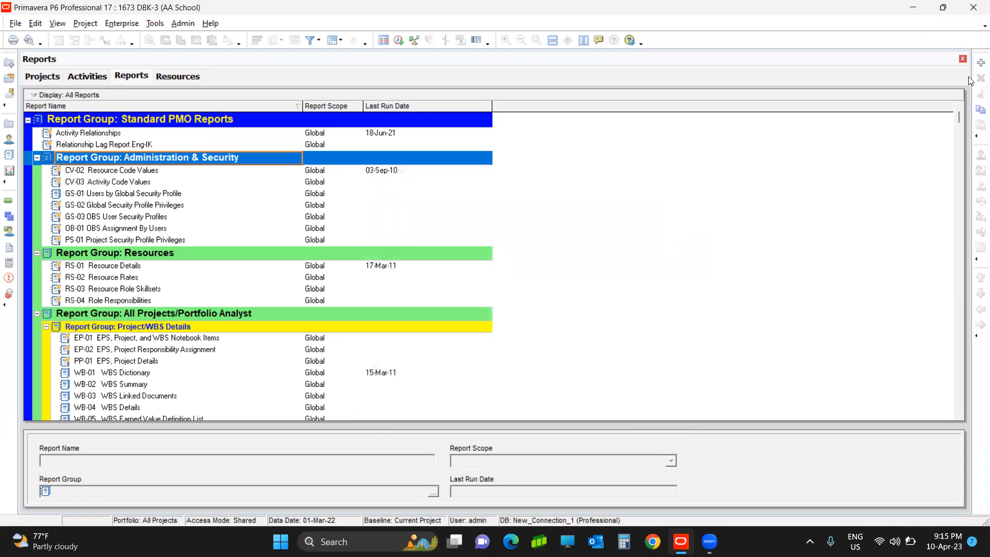
left_click(977, 66)
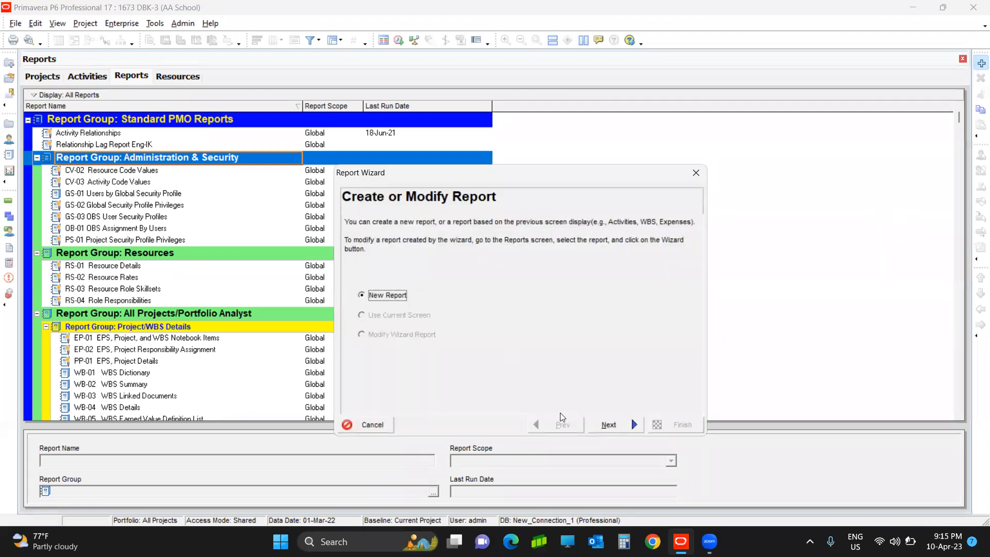
left_click(618, 425)
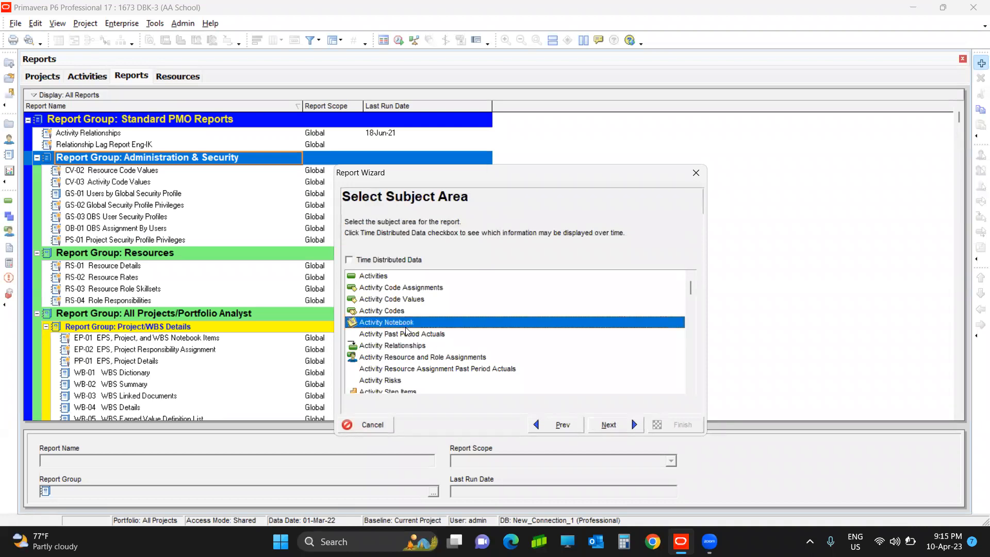
scroll(452, 352, "down", 5)
scroll(452, 353, "up", 5)
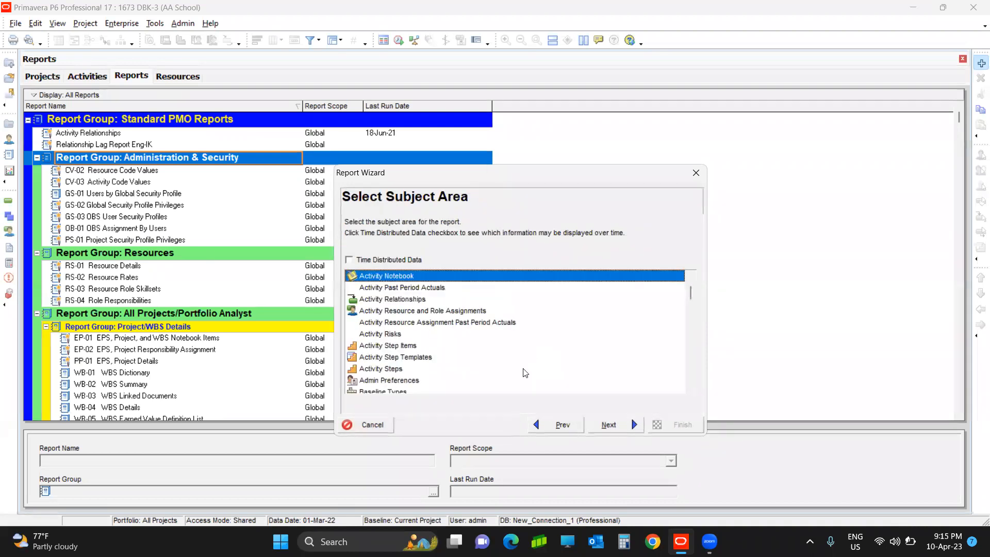
left_click(406, 300)
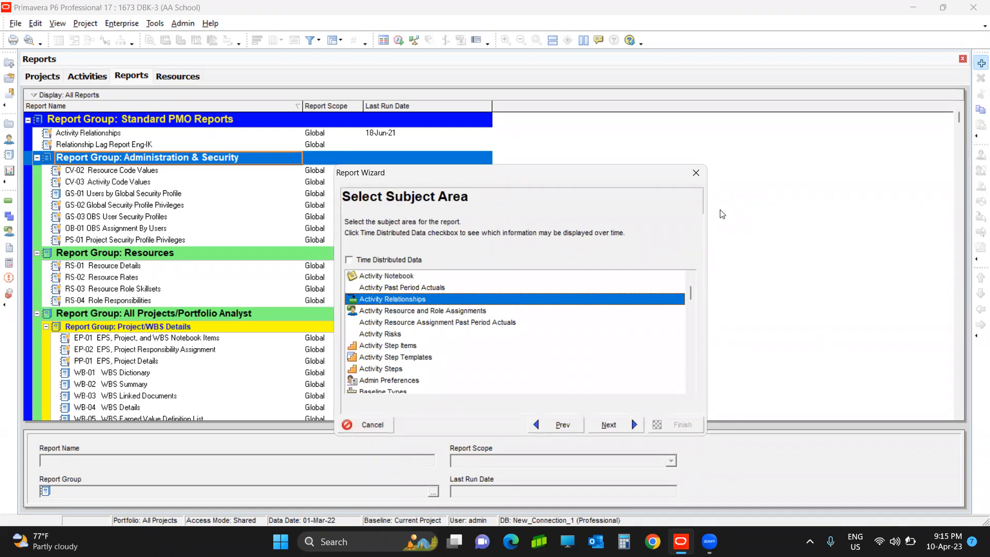
left_click(696, 172)
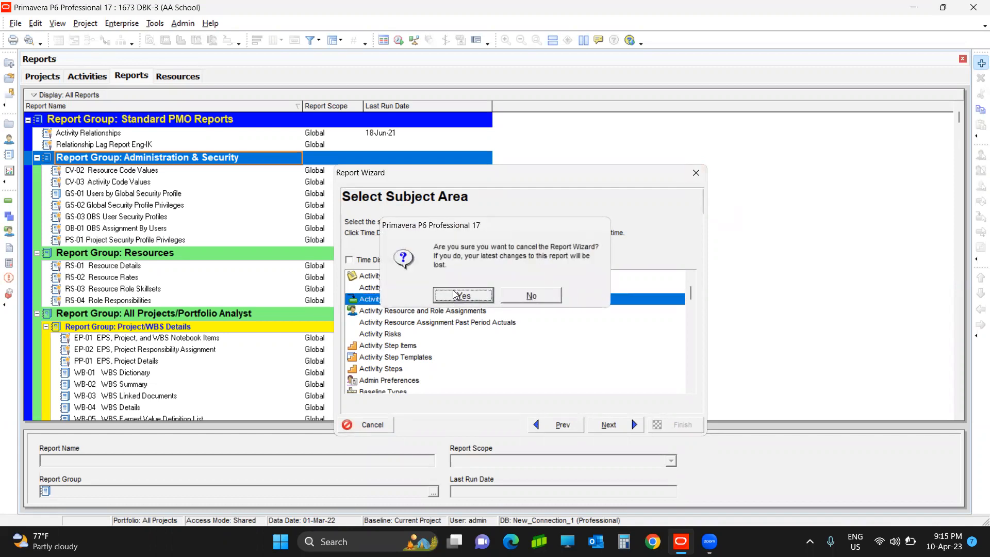
left_click(455, 294)
Look through the global report list, from the project and WBS reports down to the Resource Usage and Issues and Thresholds groups
scroll(455, 295, "down", 11)
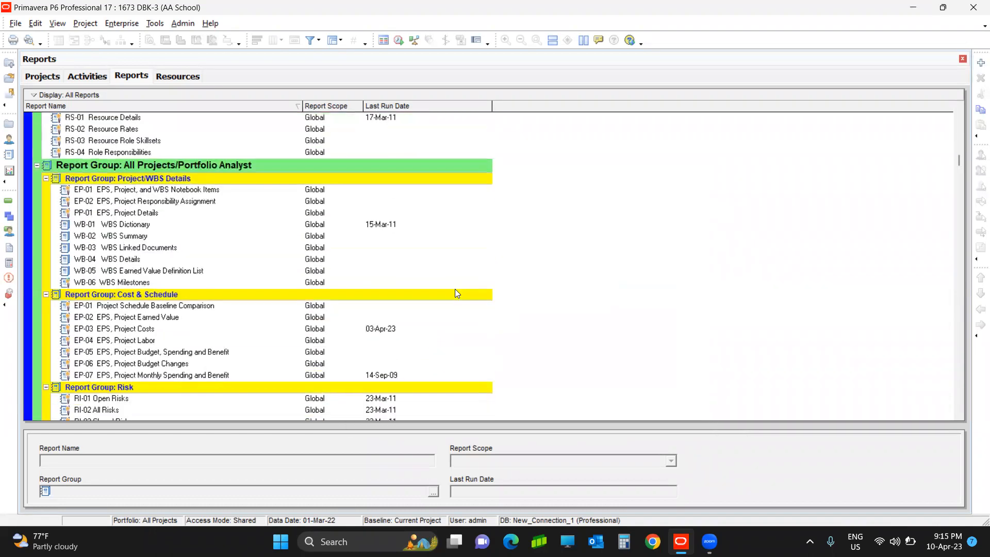
scroll(456, 293, "down", 11)
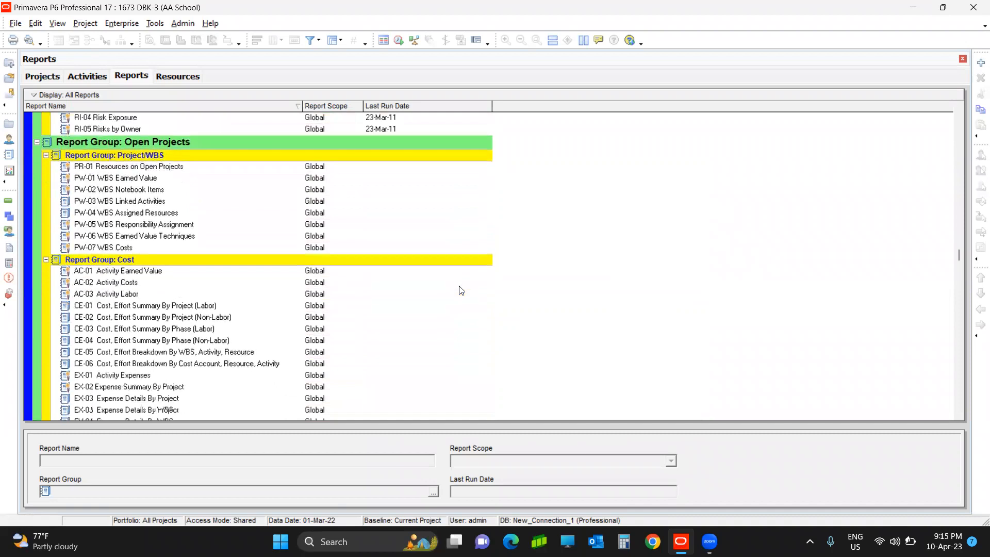
scroll(461, 291, "down", 3)
scroll(461, 291, "down", 3)
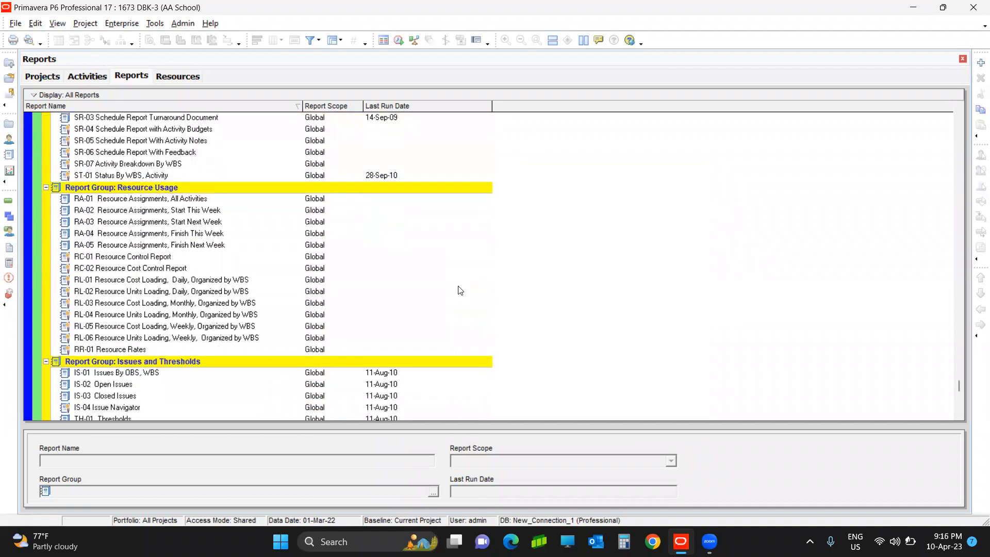